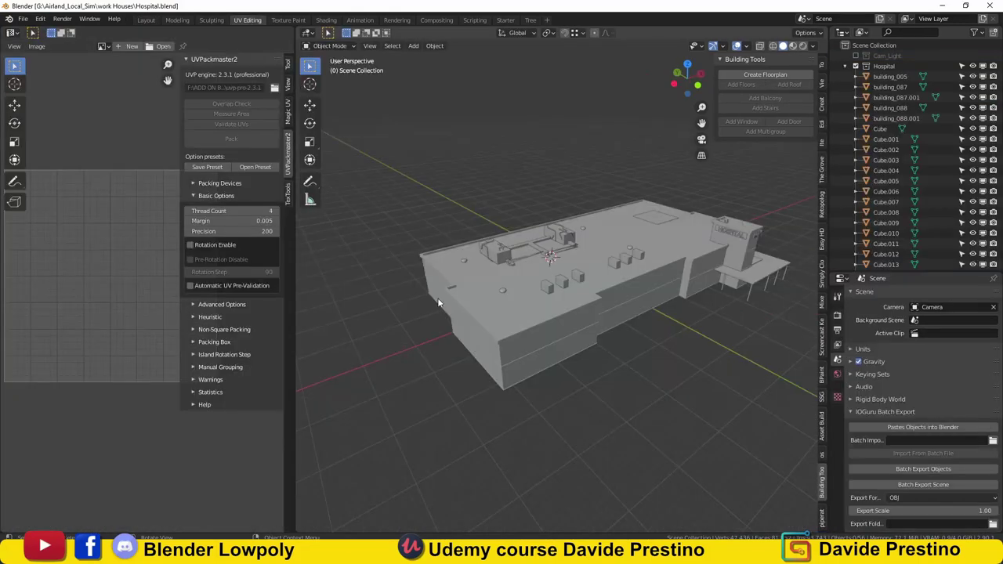
- Add a new plane, Plane.004, to the hospital scene and resize it over the building roof
key("shift+a")
left_click(618, 232)
key("s")
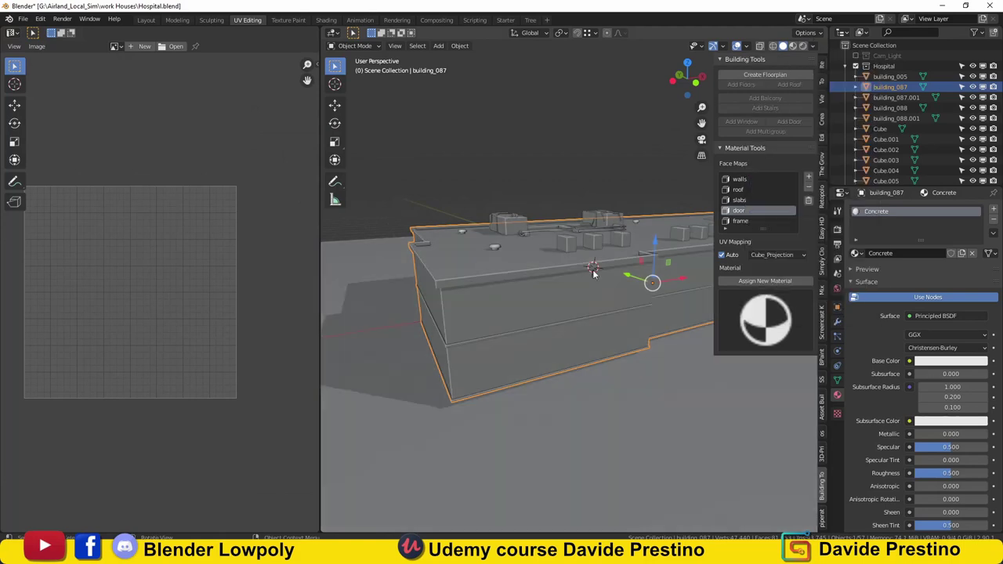
middle_click_drag(593, 274, 612, 268)
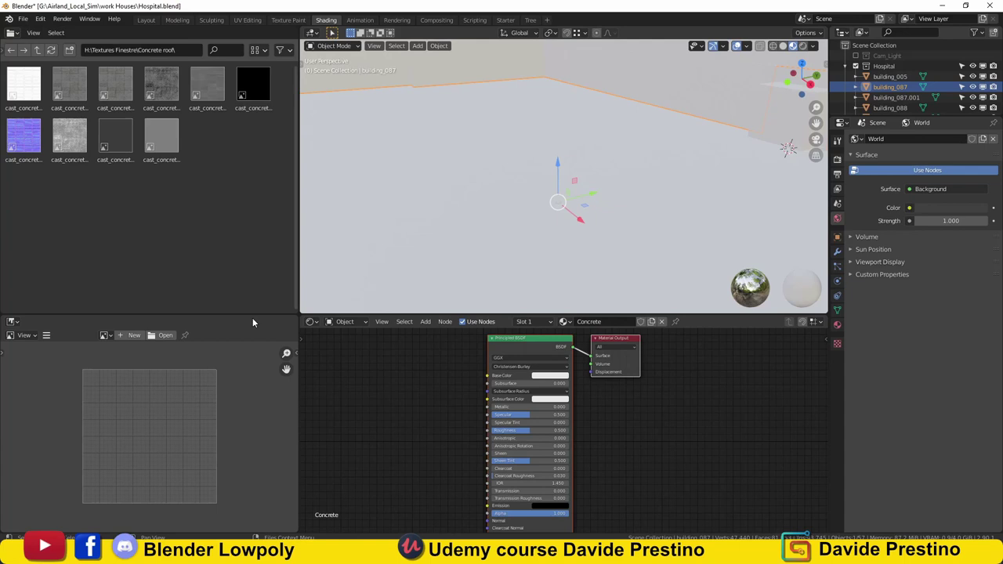
- Make the lower-left area an Image Editor and put building_087 in Edit Mode with its material shown
left_click(10, 322)
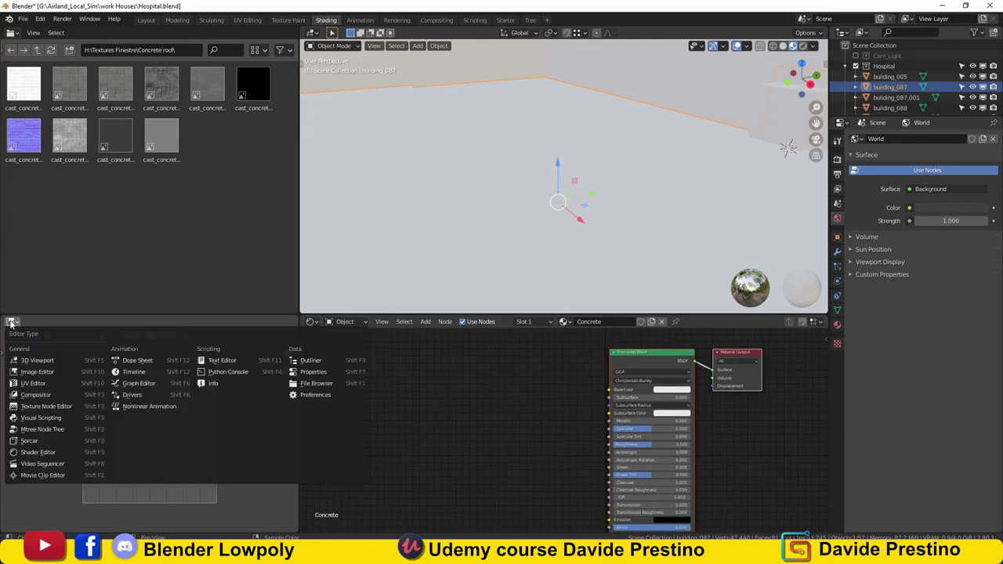
left_click(36, 371)
scroll(515, 149, "down", 5)
left_click(812, 45)
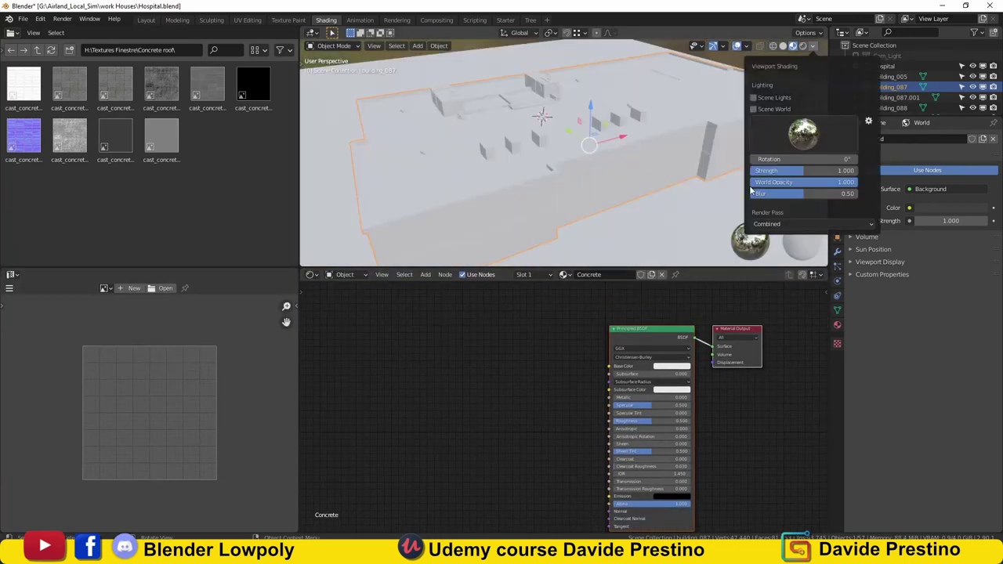
key("Tab")
left_click(837, 325)
- Add the Base_Color concrete texture to the Concrete material and scale the roof UVs
left_click_drag(69, 84, 470, 345)
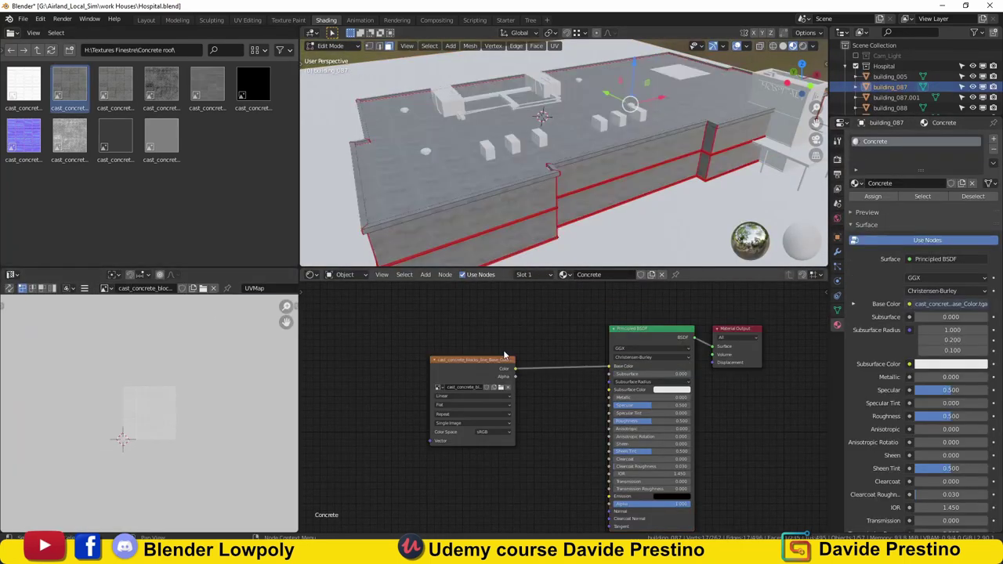
key("s")
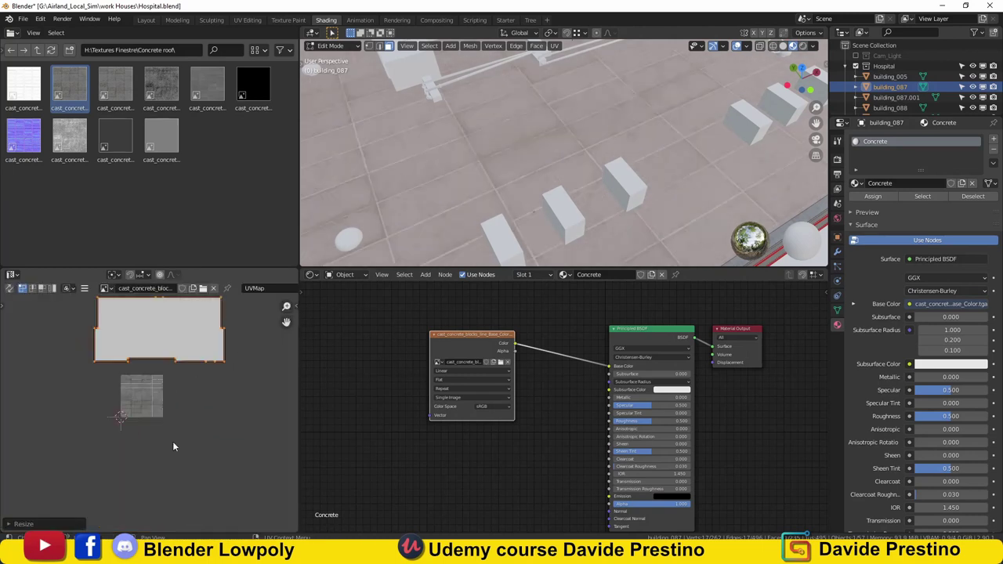
left_click(208, 423)
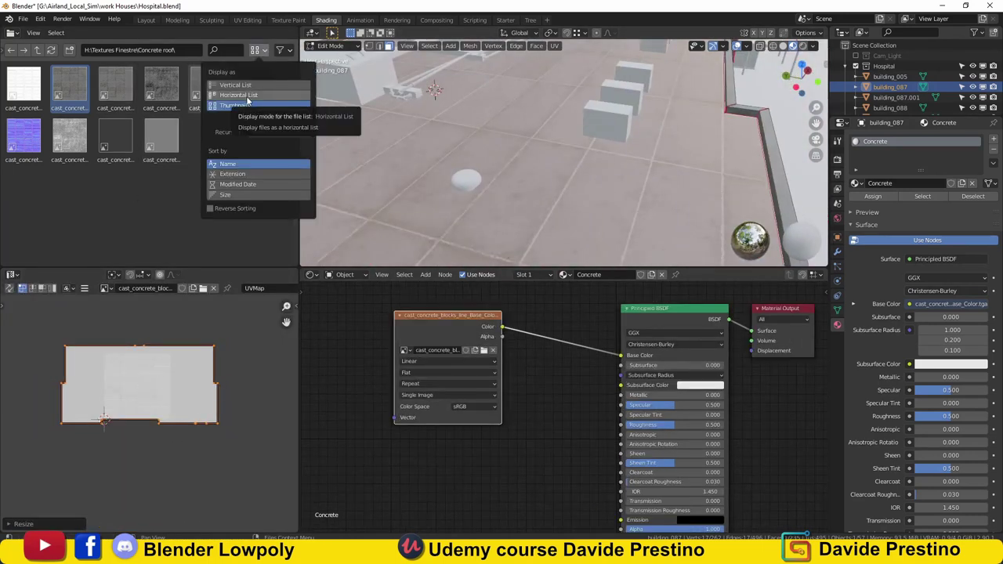
- Add the concrete Normal texture as an image node, then open the Concrete roof_2 folder
left_click(235, 84)
left_click(112, 131)
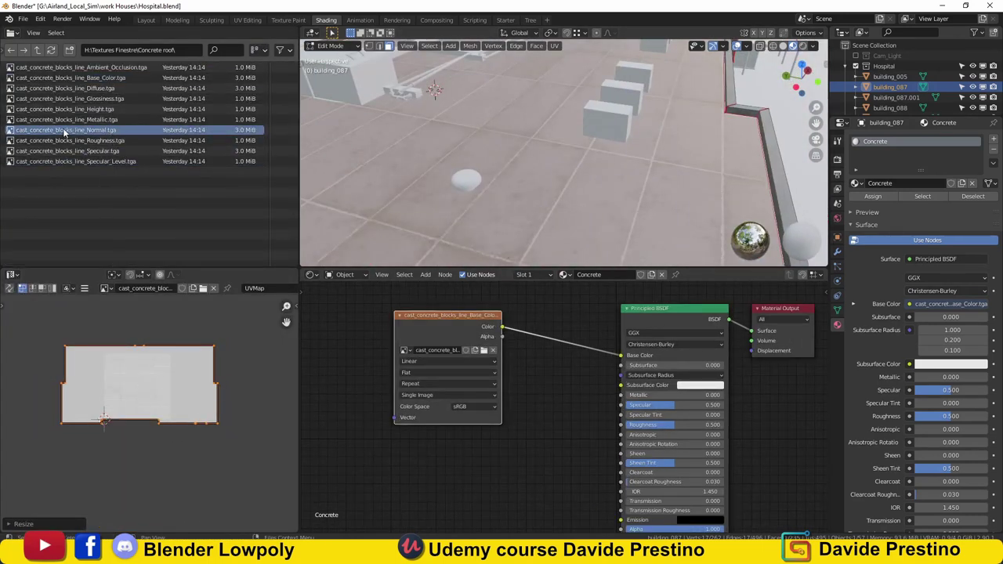
left_click_drag(381, 416, 381, 417)
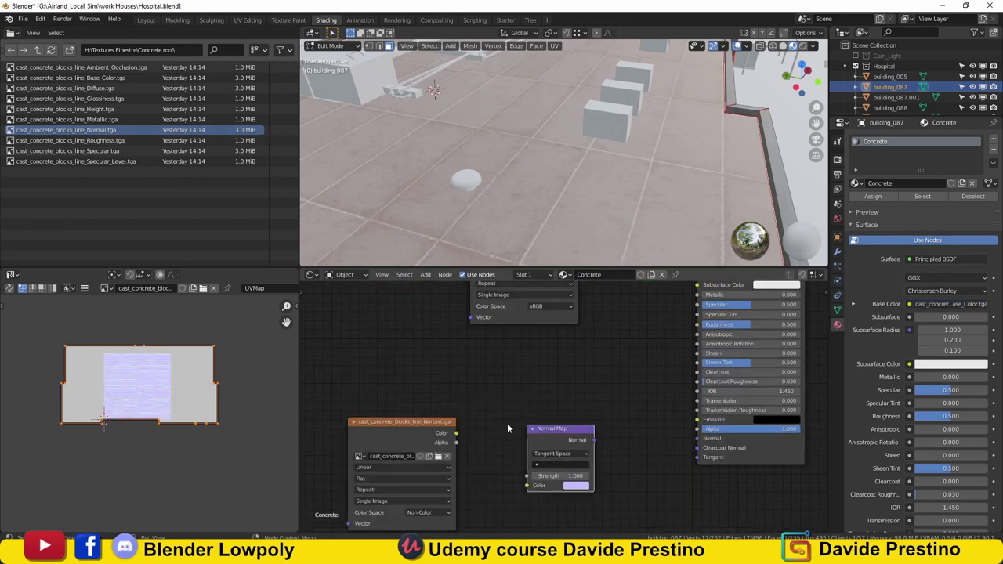
middle_click_drag(549, 157, 596, 141)
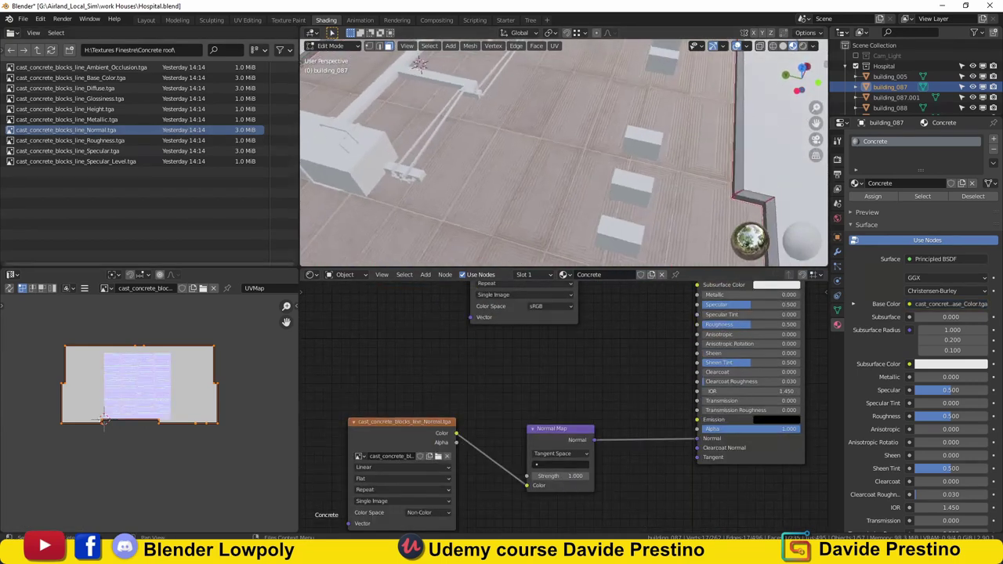
double_click(55, 141)
left_click(59, 87)
- Add the Diffuse, Ambient_Occlusion and roughness textures to the Concrete material and link them
left_click_drag(59, 88, 408, 427)
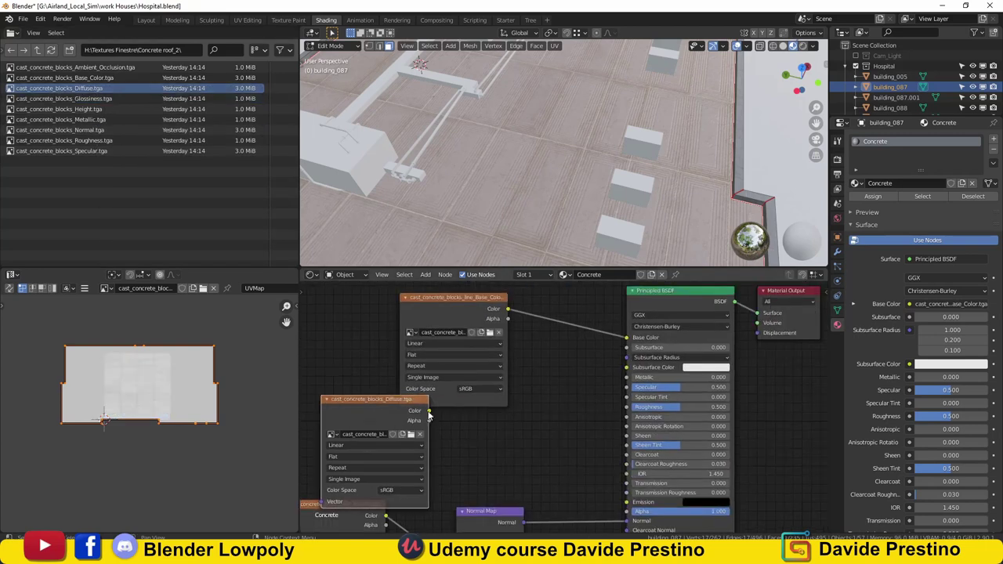
left_click_drag(496, 447, 693, 375)
left_click_drag(608, 451, 524, 334)
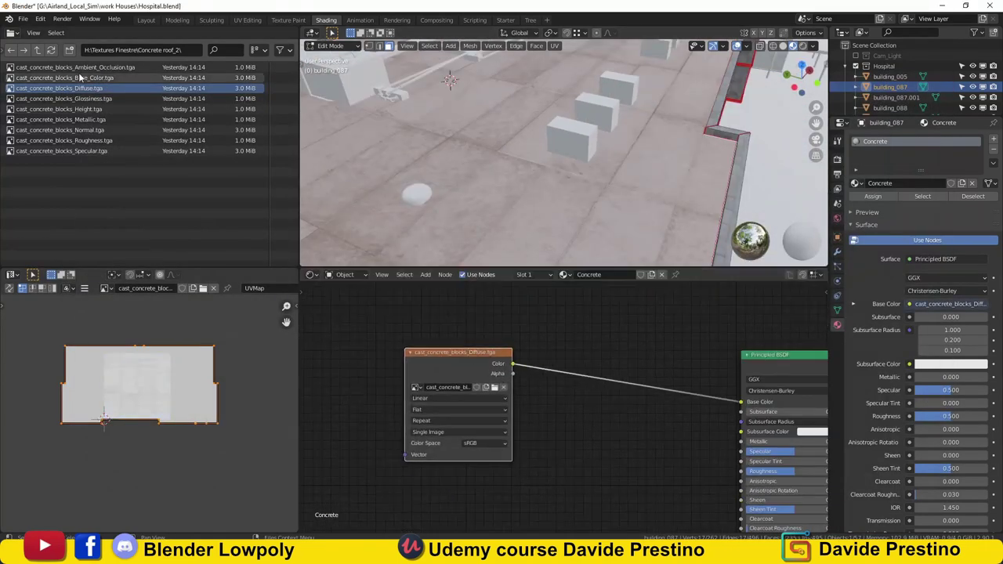
left_click_drag(79, 68, 406, 288)
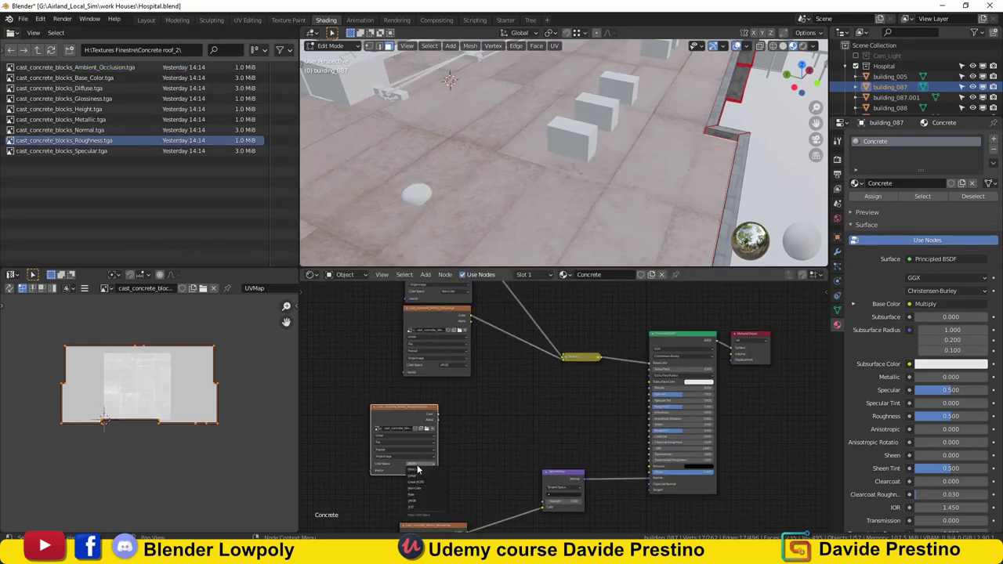
left_click_drag(650, 409, 650, 407)
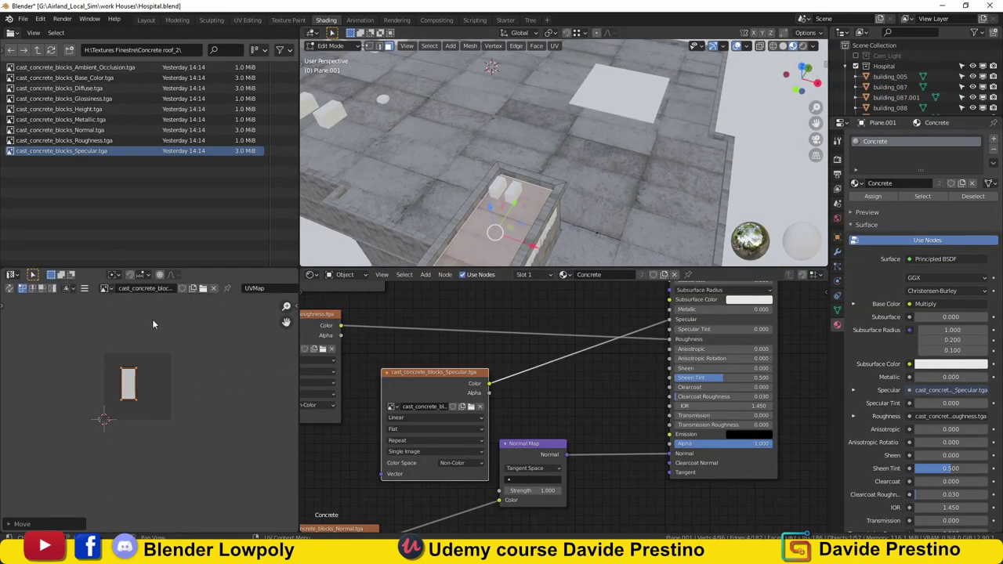
- Move the plane's UVs over the concrete texture and return to Object Mode
left_click(169, 334)
middle_click_drag(331, 479, 409, 415)
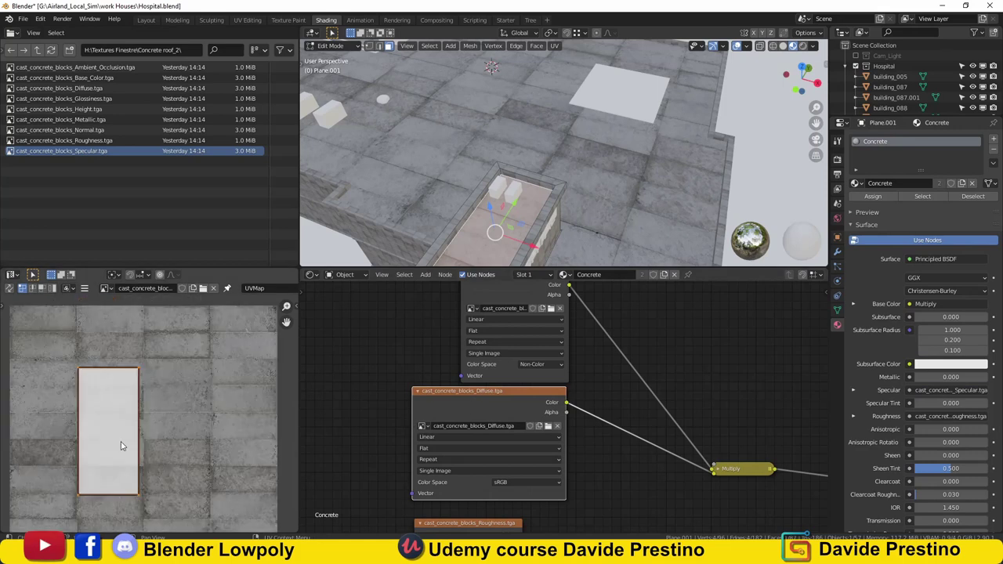
left_click(170, 440)
key("Tab")
scroll(498, 170, "down", 5)
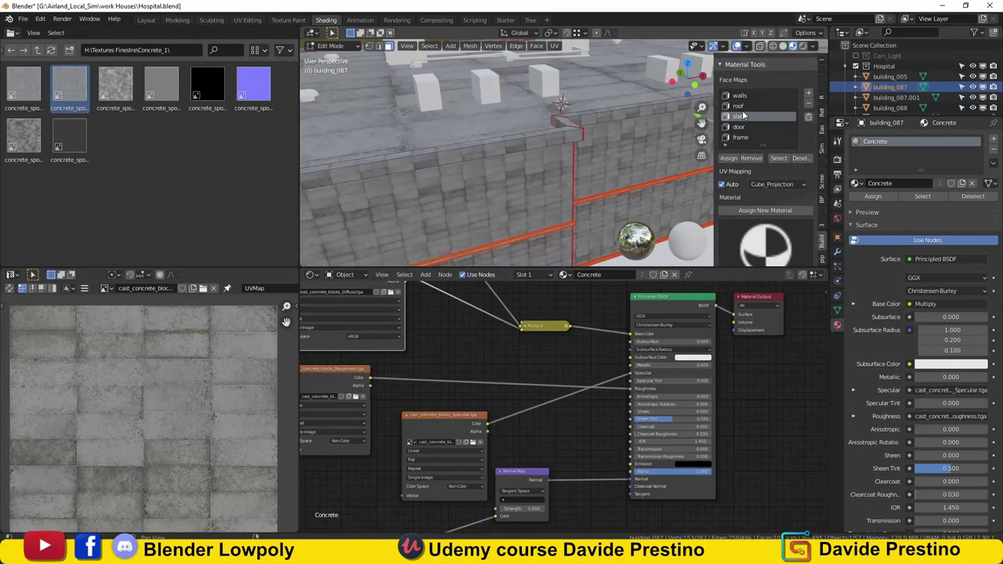
- Add a second material slot, Border, with concrete_spotted Normal and Roughness texture nodes linked in
left_click(994, 140)
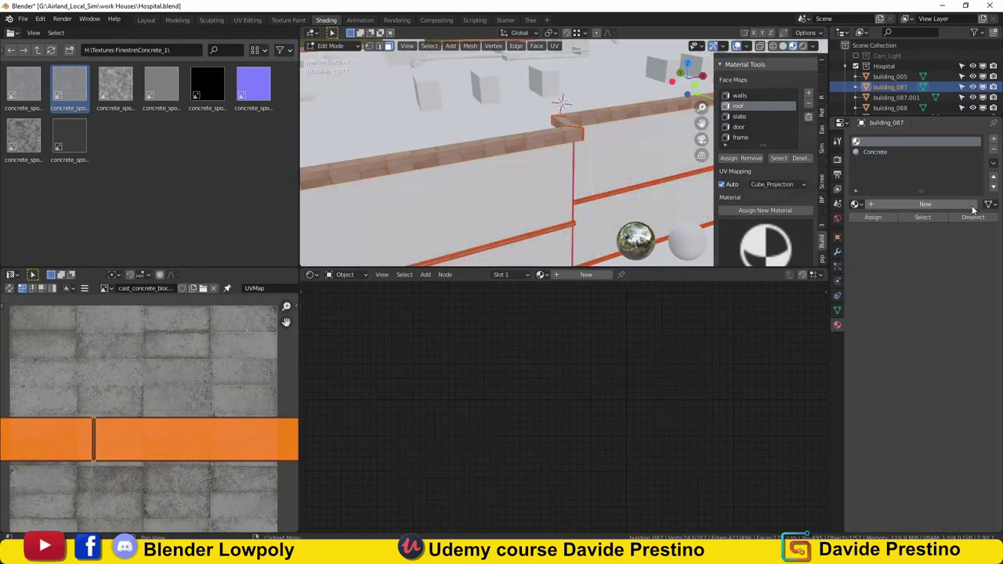
left_click(856, 204)
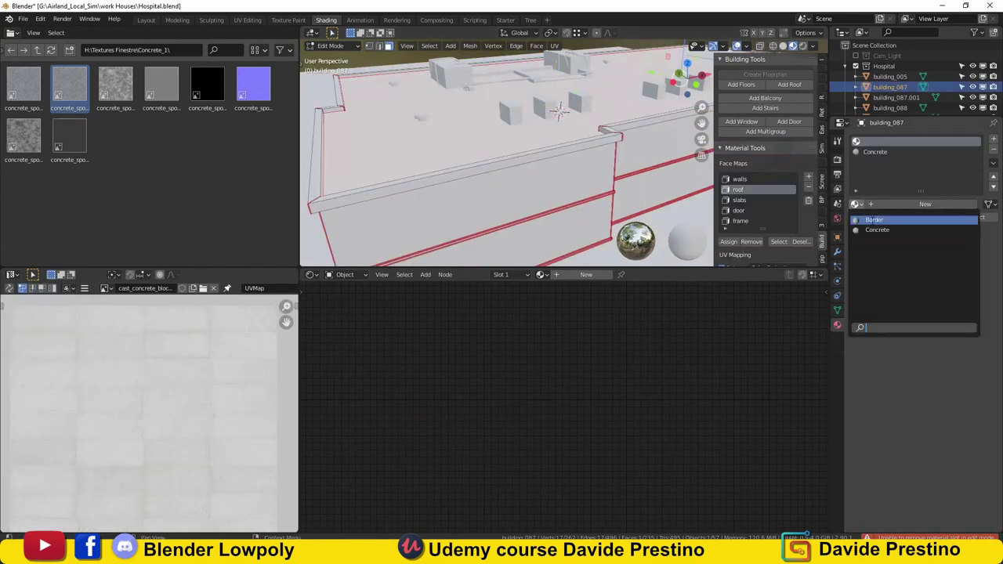
left_click(878, 154)
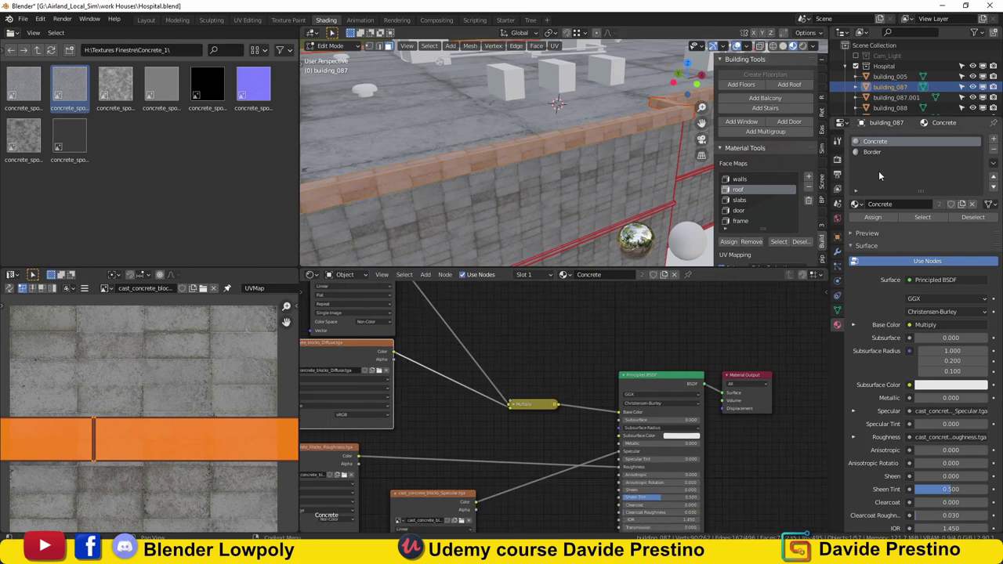
left_click(107, 288)
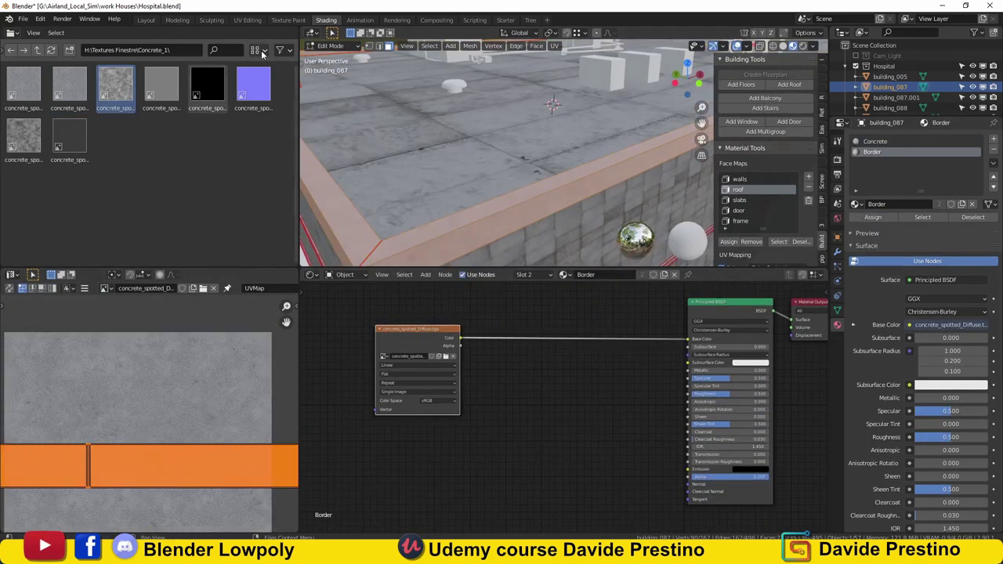
left_click_drag(182, 221, 474, 439)
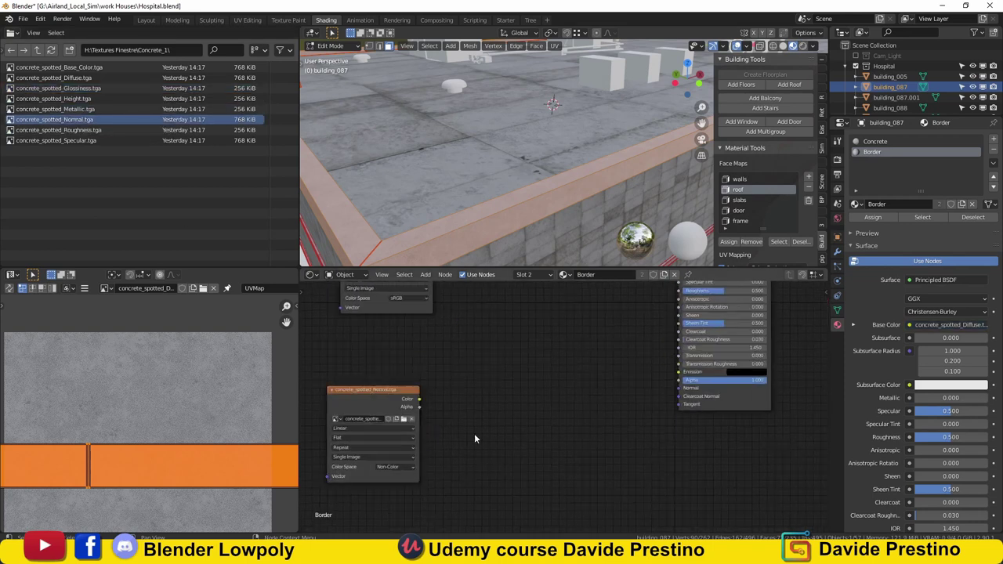
left_click_drag(55, 129, 395, 384)
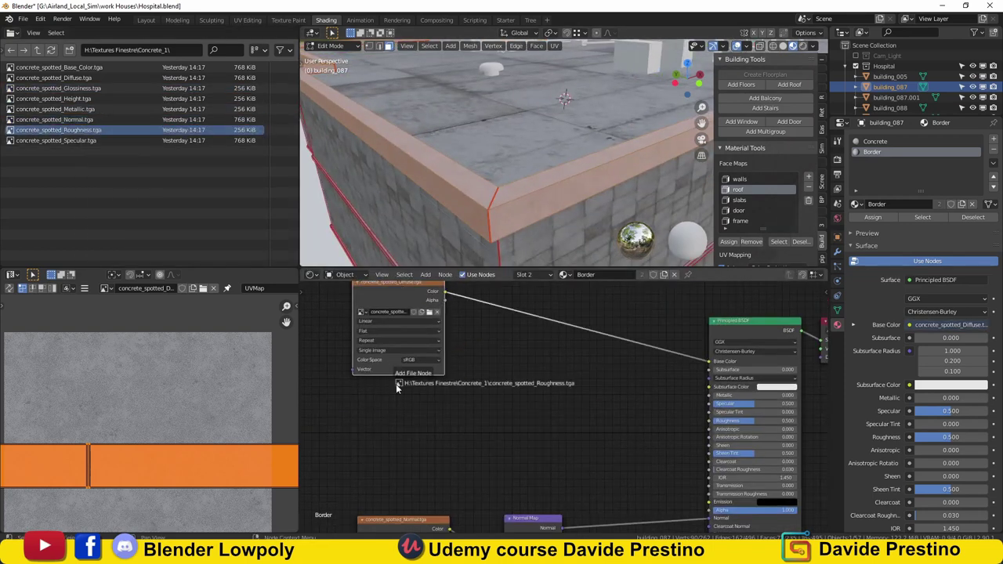
left_click_drag(696, 408, 709, 421)
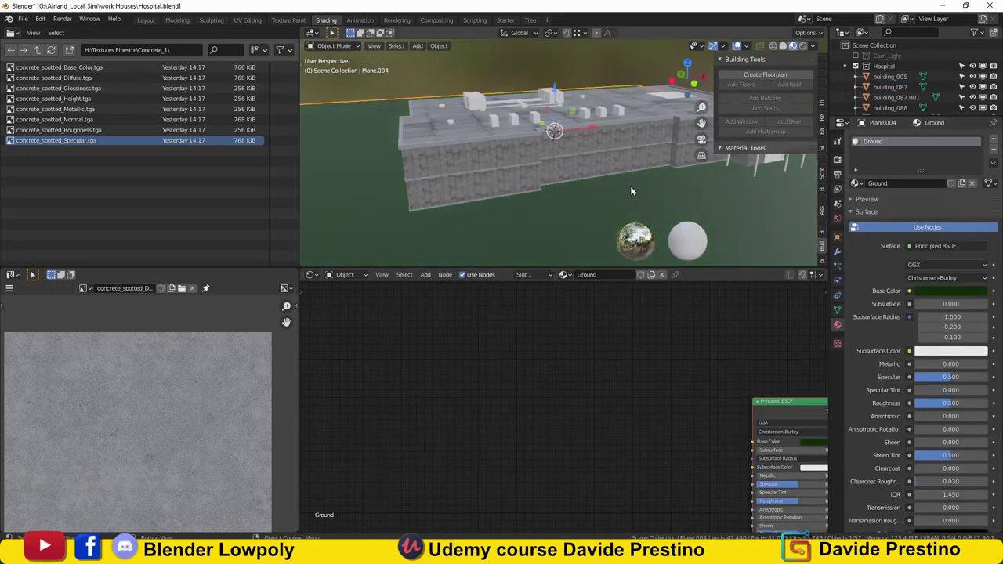
- Assign the Concrete material to building_005's roof faces
middle_click_drag(545, 137, 473, 109)
left_click(856, 184)
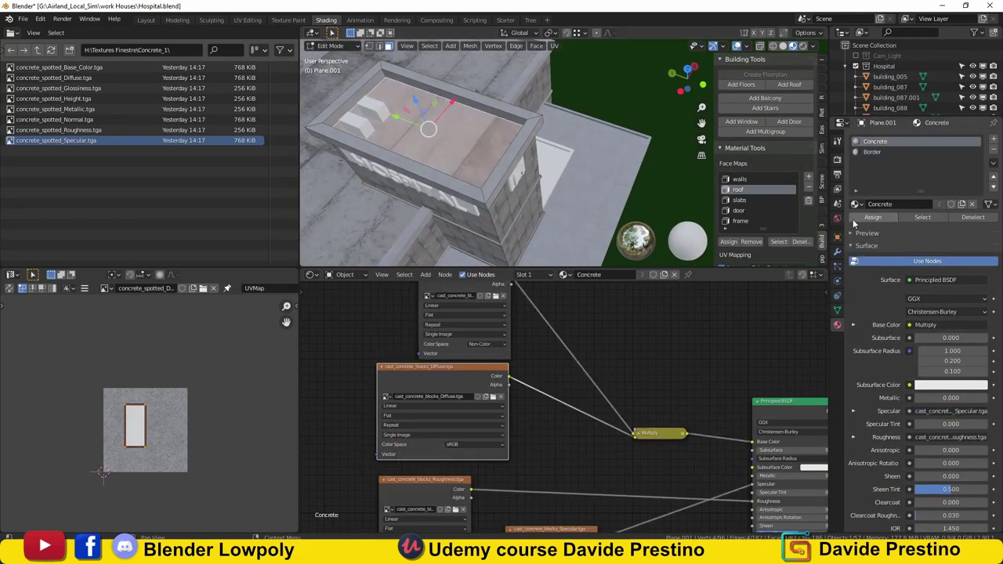
left_click(779, 241)
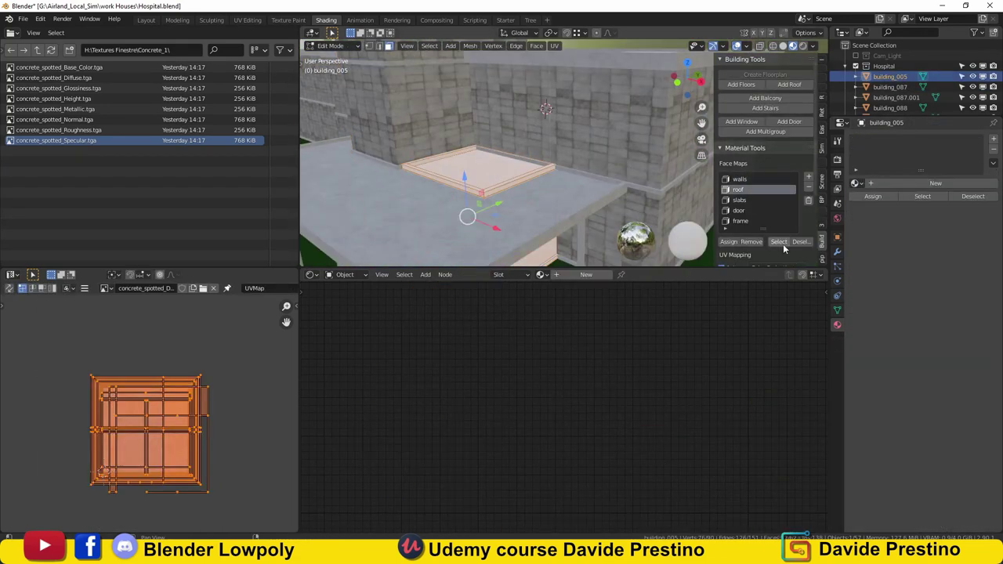
left_click(877, 209)
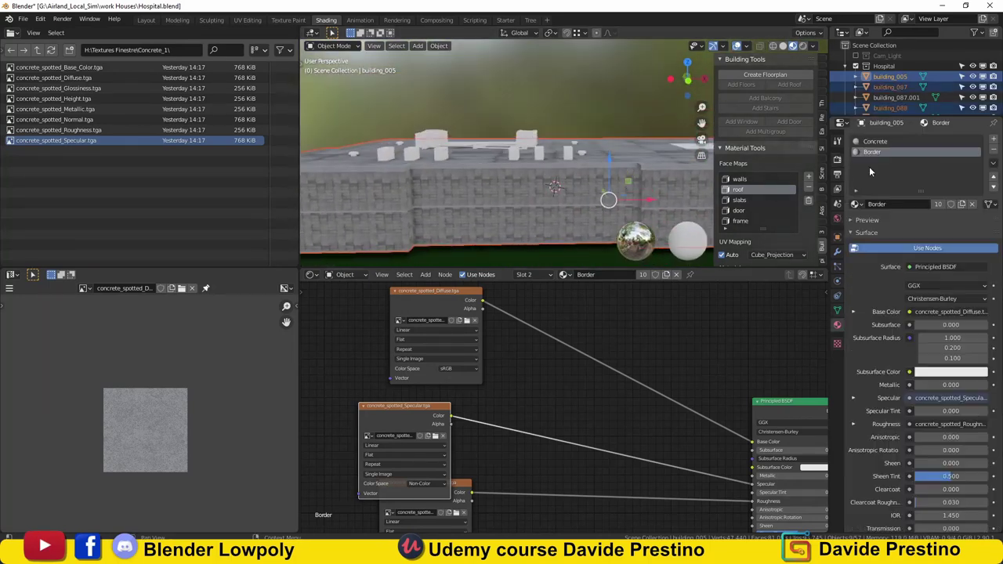
- Add a third slot with a new Hospital material and browse up to Textures Finestre
left_click(994, 138)
left_click(901, 204)
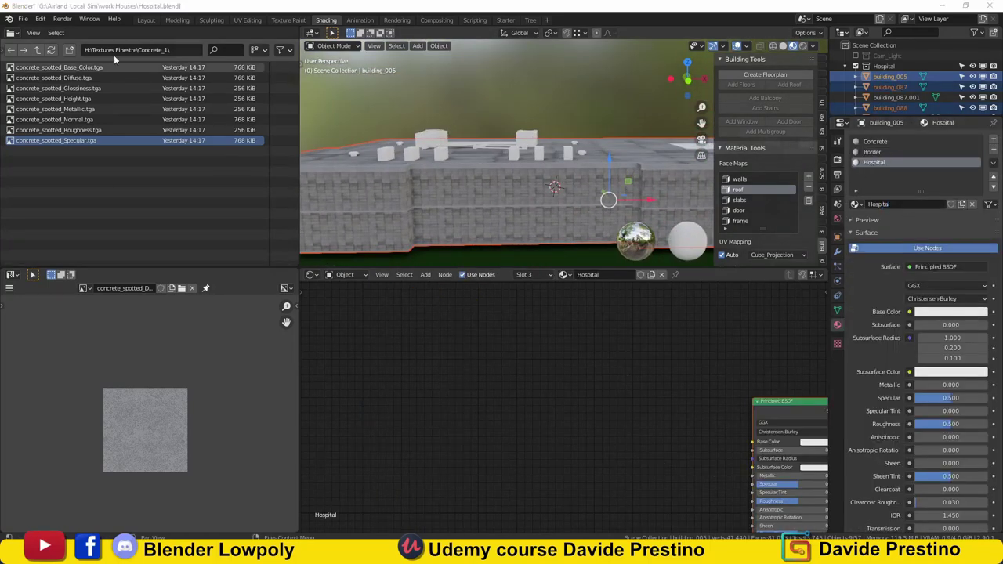
key("BackSpace")
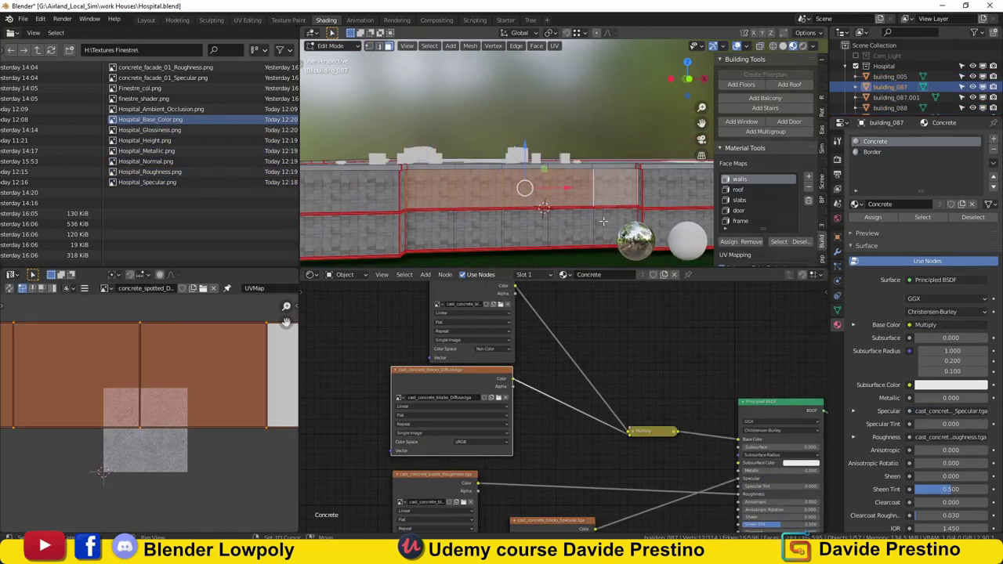
- Remap the facade UVs over Hospital_Base_Color.png and scale them to fit
left_click(504, 204)
left_click(105, 288)
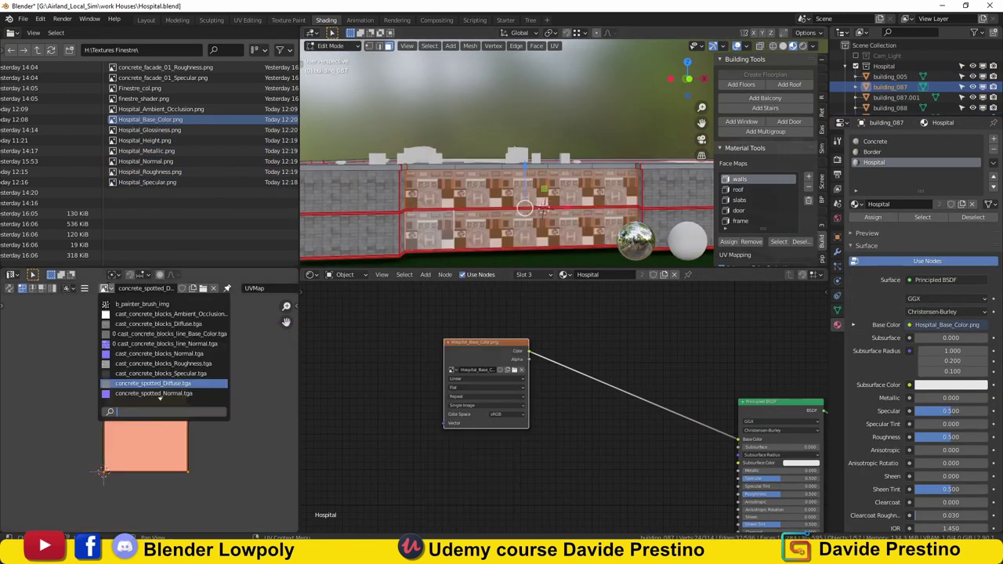
left_click(160, 385)
key("s")
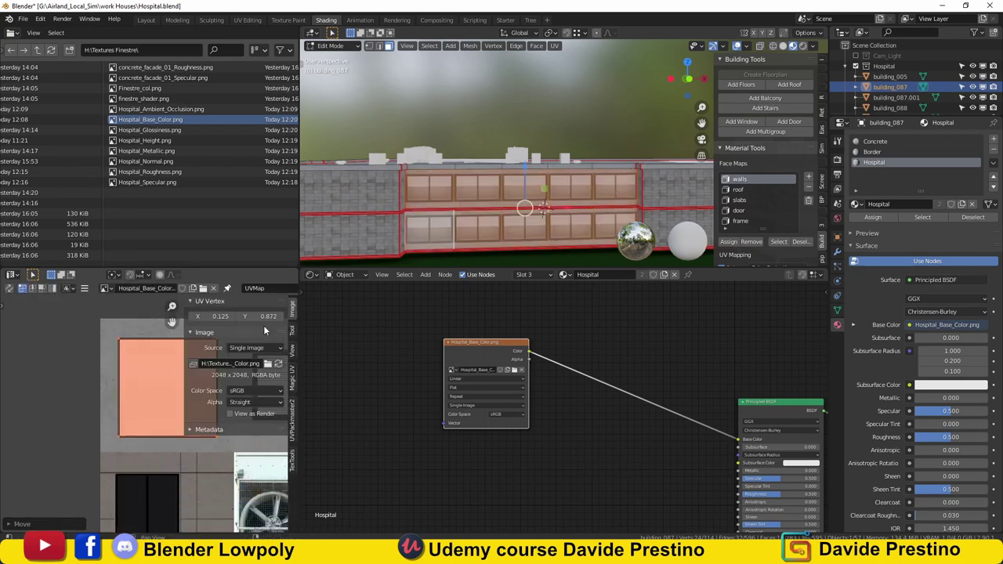
left_click(209, 365)
left_click_drag(300, 369, 558, 368)
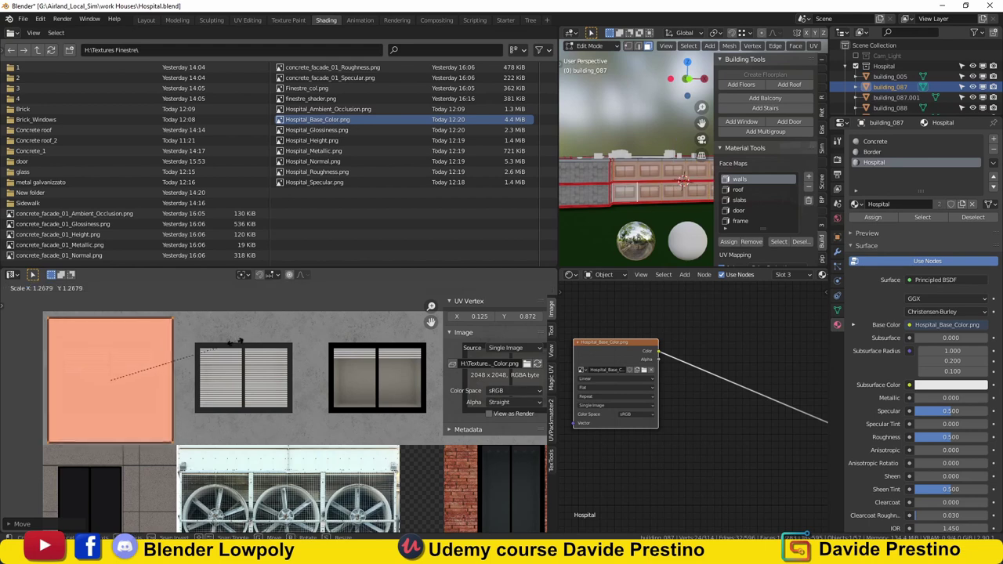
left_click(110, 376)
- Move the UVs of several facade faces onto window tiles, then leave Edit Mode
scroll(627, 180, "up", 5)
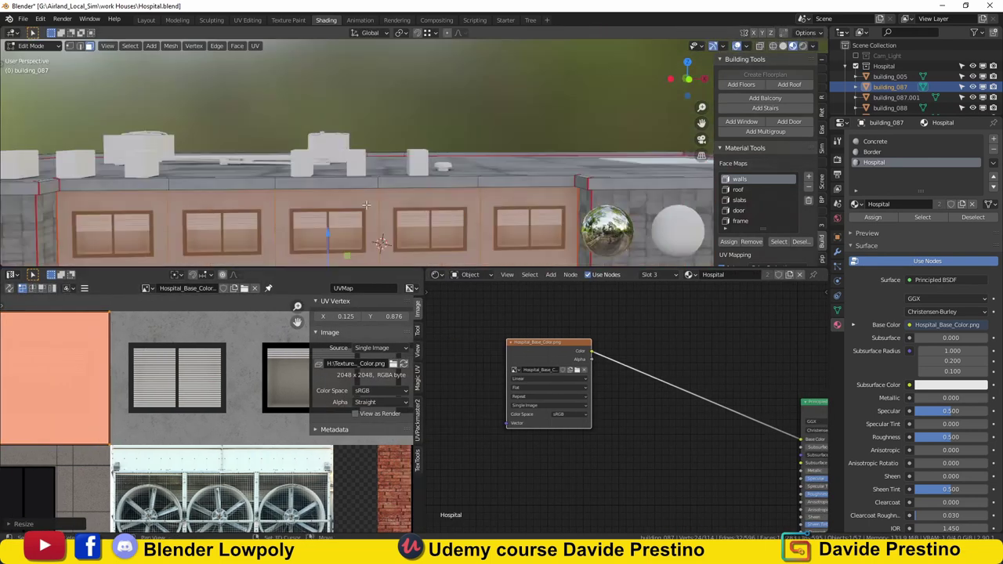
left_click(424, 178, "ctrl")
scroll(186, 363, "down", 2)
key("g")
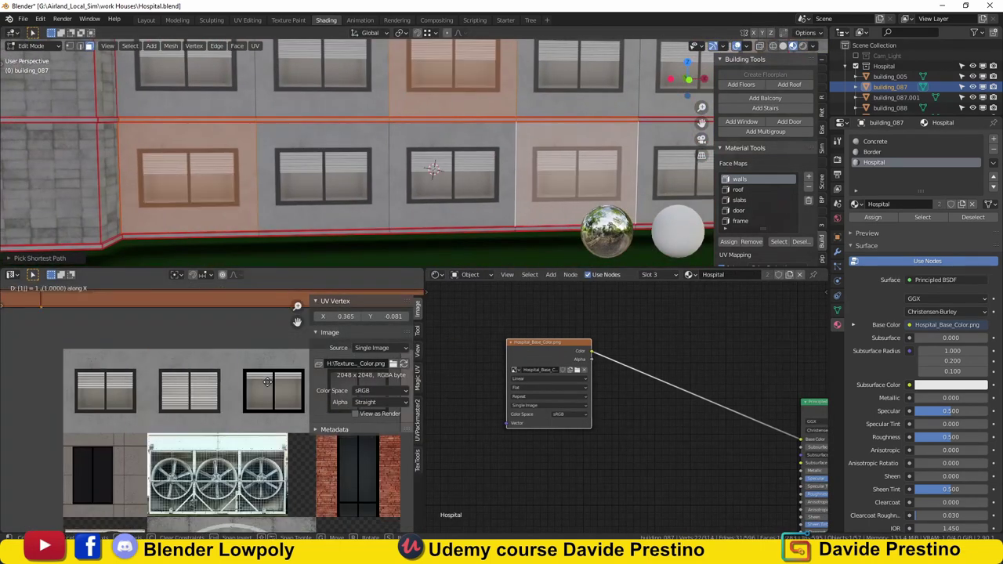
key("Return")
scroll(267, 381, "down", 3)
left_click(392, 192)
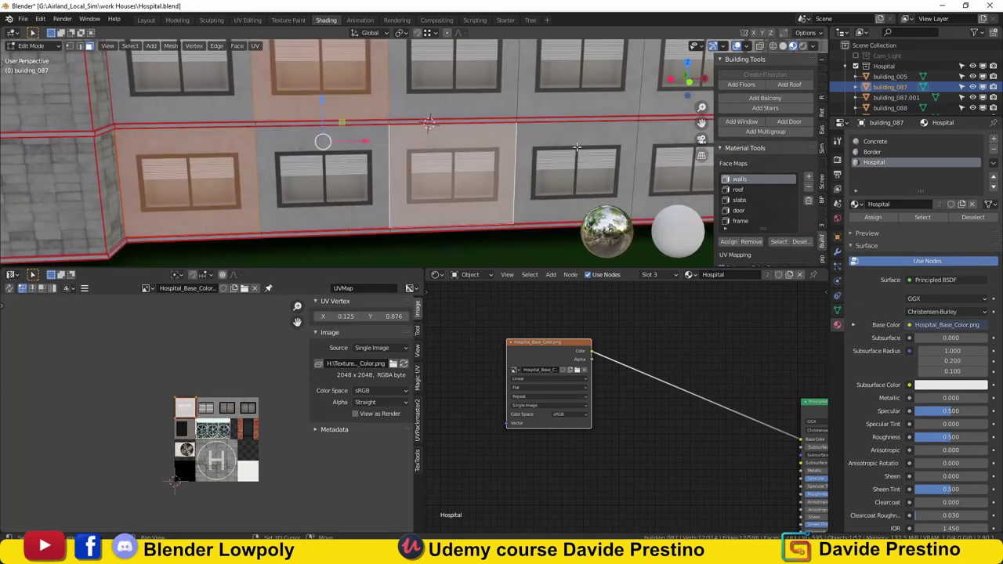
scroll(211, 406, "up", 4)
key("g")
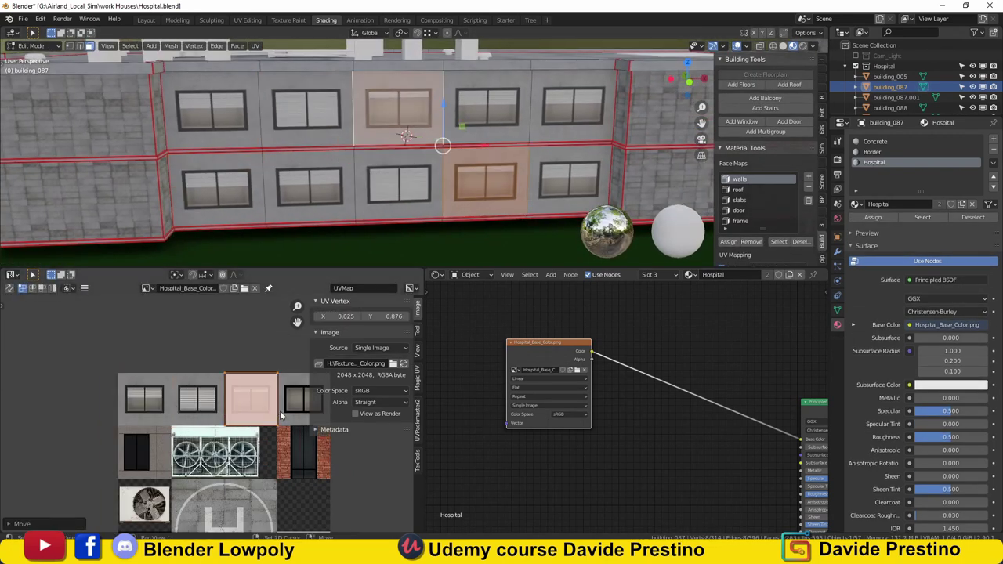
left_click(153, 390)
scroll(152, 390, "down", 3)
left_click(571, 175)
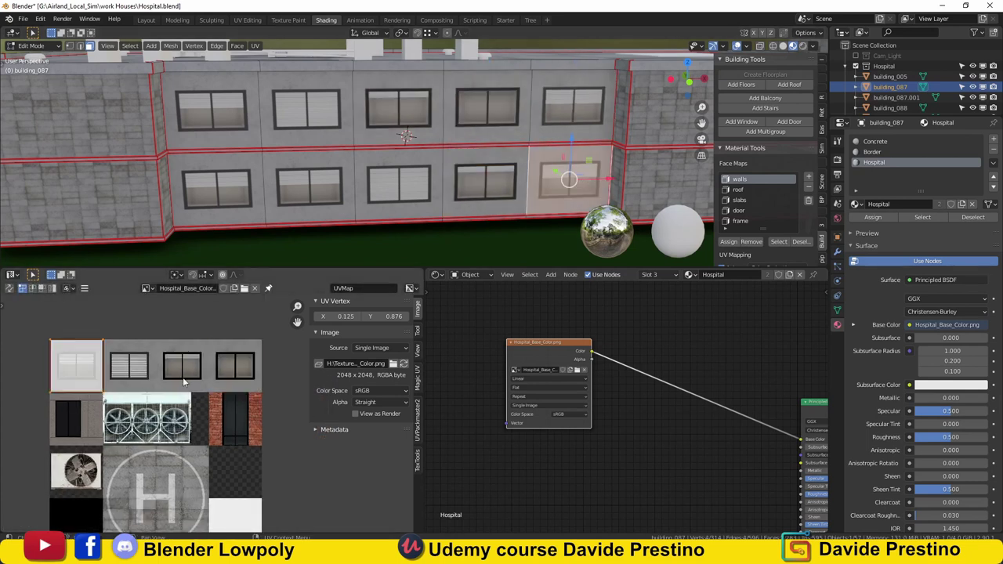
key("Tab")
- Connect the roughness image to the shader's Roughness and add Hospital_Normal.png as a node
mouse_move(361, 232)
middle_mouse_down()
mouse_move(398, 225)
mouse_move(439, 235)
middle_mouse_up()
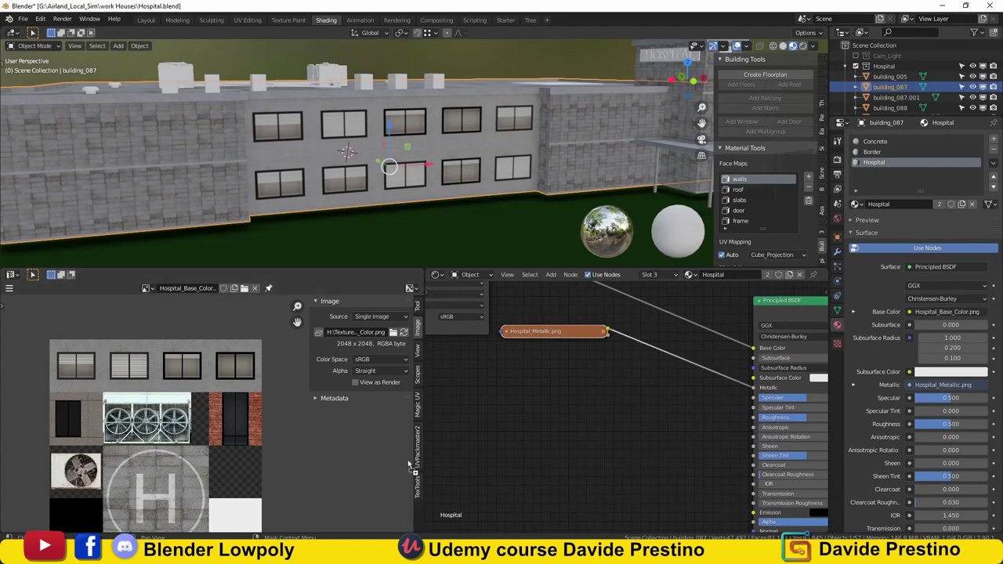
left_click_drag(590, 392, 753, 417)
key("h")
left_click_drag(533, 386, 554, 418)
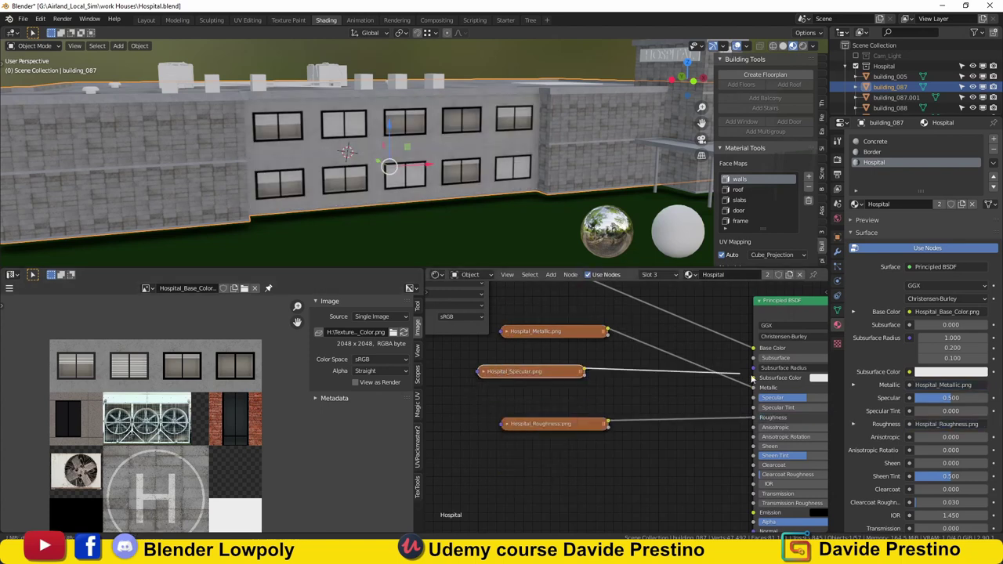
middle_click_drag(594, 467, 608, 367)
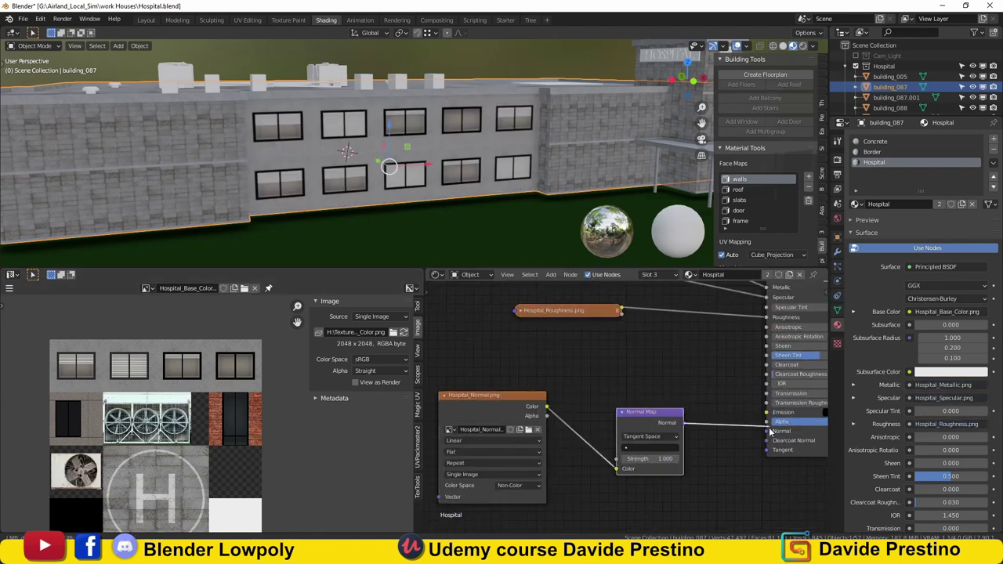
- Position the normal map nodes beside the Hospital shader
left_click_drag(607, 396, 687, 425)
scroll(478, 147, "up", 5)
mouse_move(477, 147)
middle_mouse_down()
mouse_move(384, 120)
mouse_move(352, 160)
mouse_move(407, 141)
middle_mouse_up()
scroll(384, 120, "down", 4)
scroll(352, 159, "down", 4)
- Select the side wall's upper face row and add a loop cut across it
key("Tab")
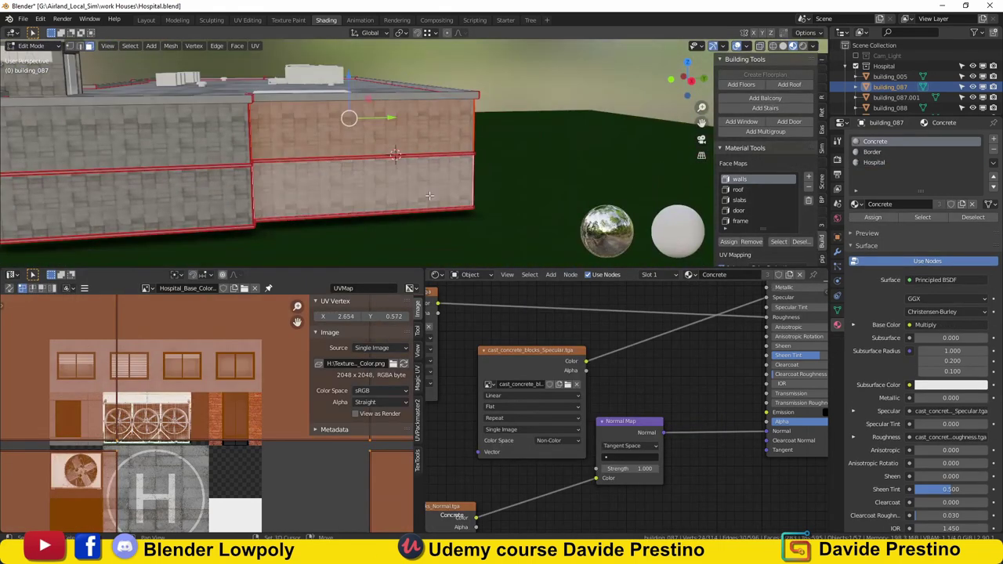
middle_click_drag(353, 156, 354, 137)
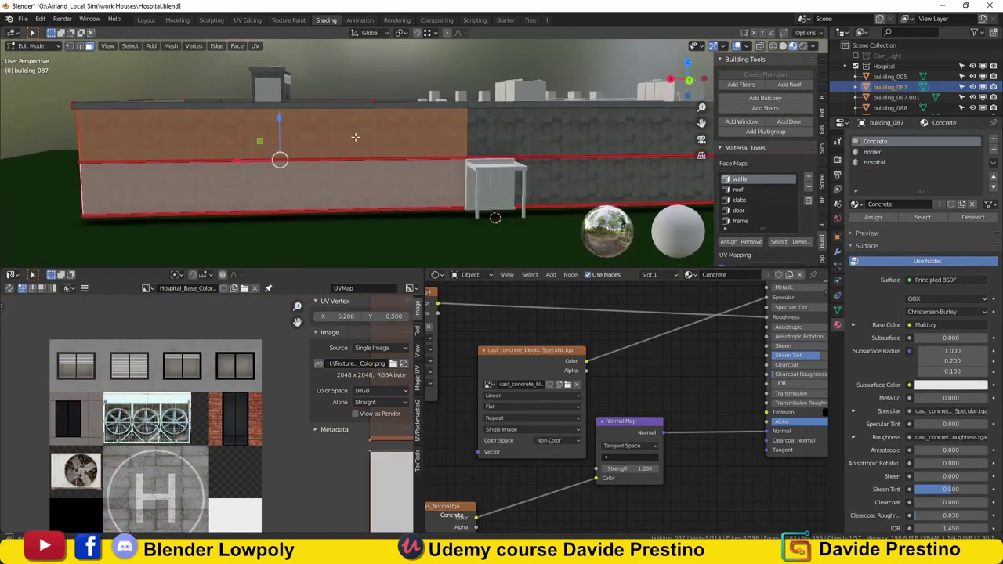
mouse_move(226, 188)
middle_mouse_down()
mouse_move(468, 126)
mouse_move(202, 129)
middle_mouse_up()
left_click(408, 141)
left_click(480, 97, "alt")
key("ctrl+r")
left_click(481, 102)
left_click(447, 118, "ctrl")
middle_click_drag(447, 118, 501, 172)
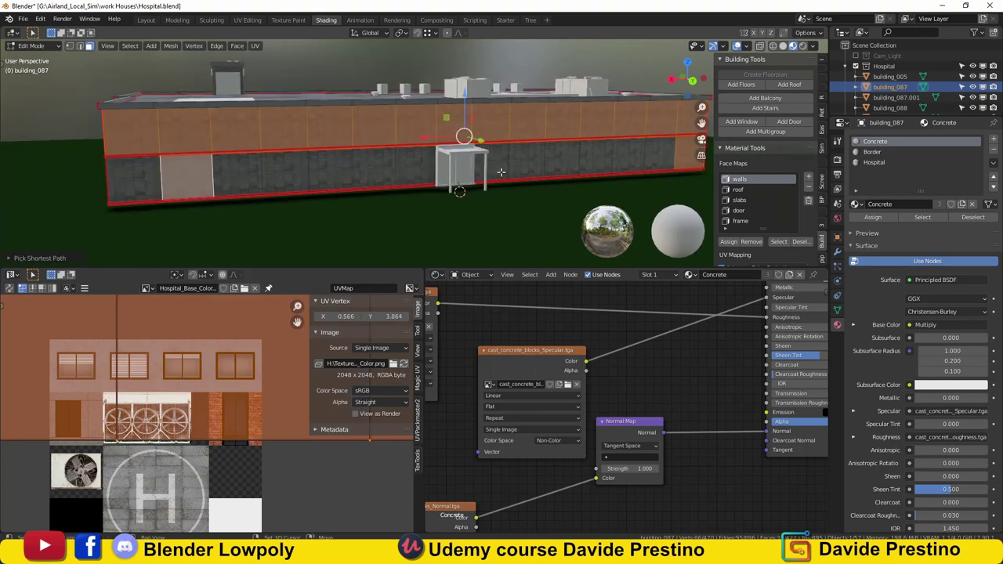
- Assign the Hospital material to the upper wall row, project its UVs and scale them
left_click(874, 163)
left_click(872, 217)
left_click(255, 45)
left_click(313, 396)
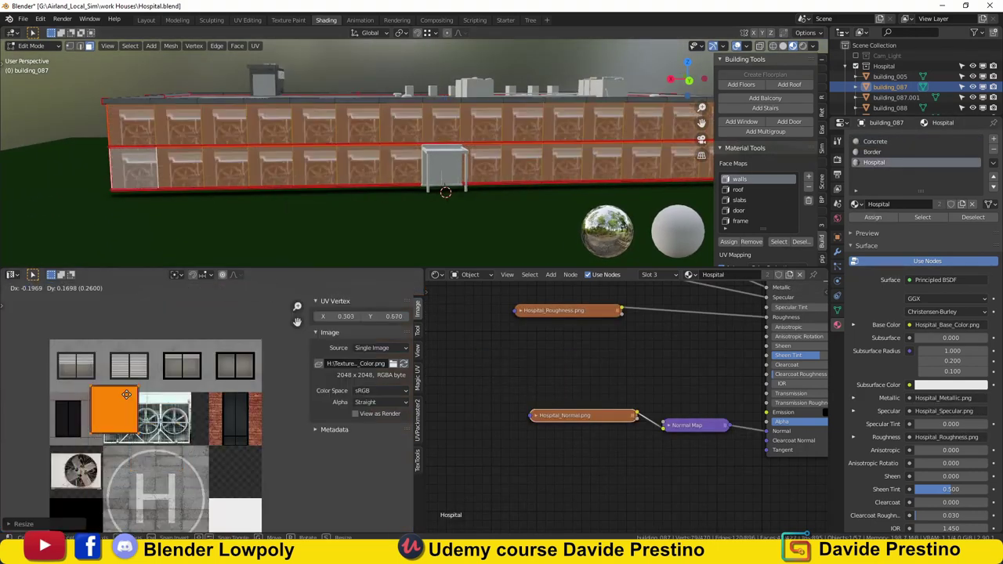
key("s")
left_click(204, 374)
- Extend the texture to the remaining wall faces, leave Edit Mode and select the entrance canopy
left_click(141, 109, "ctrl")
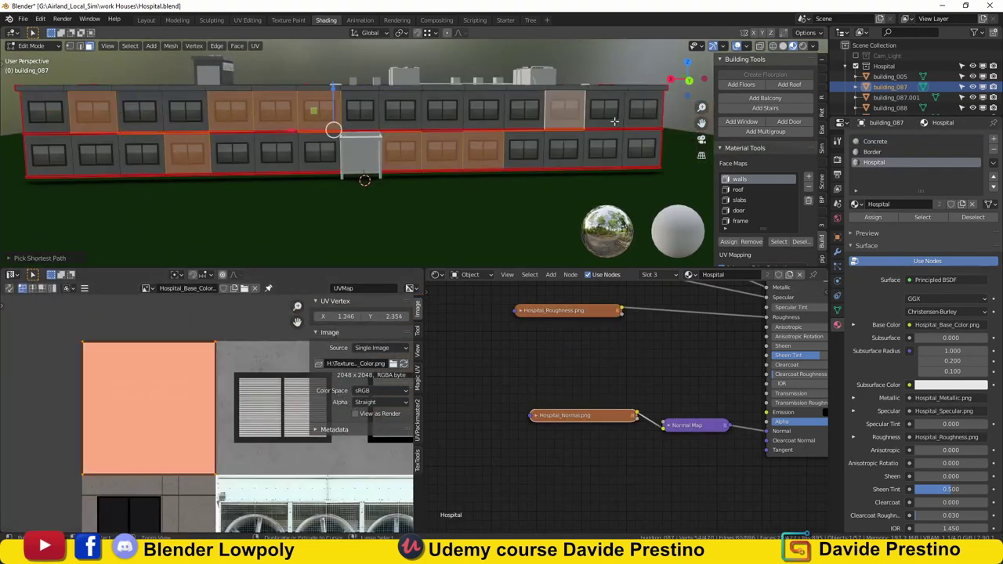
scroll(157, 376, "up", 2)
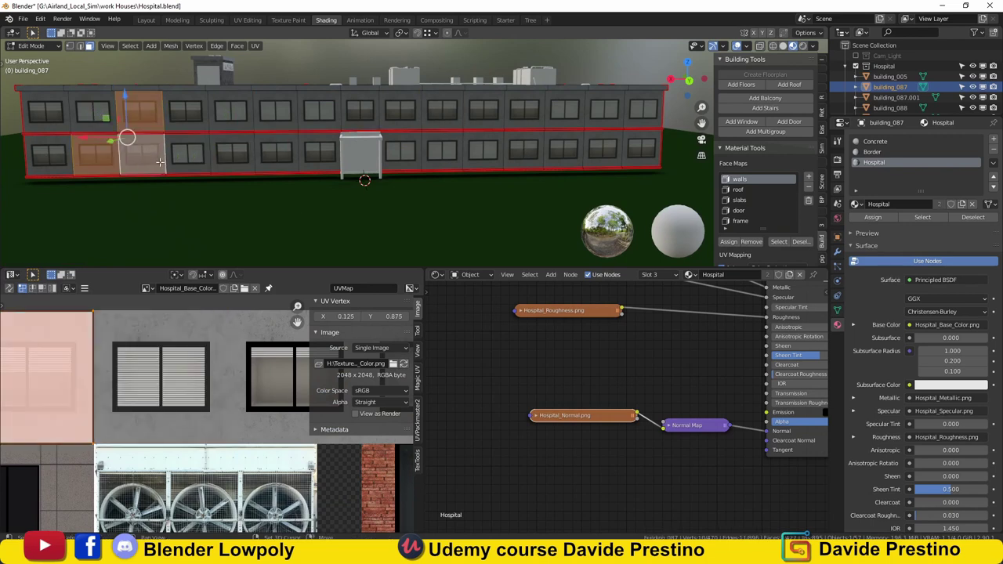
scroll(149, 404, "down", 3)
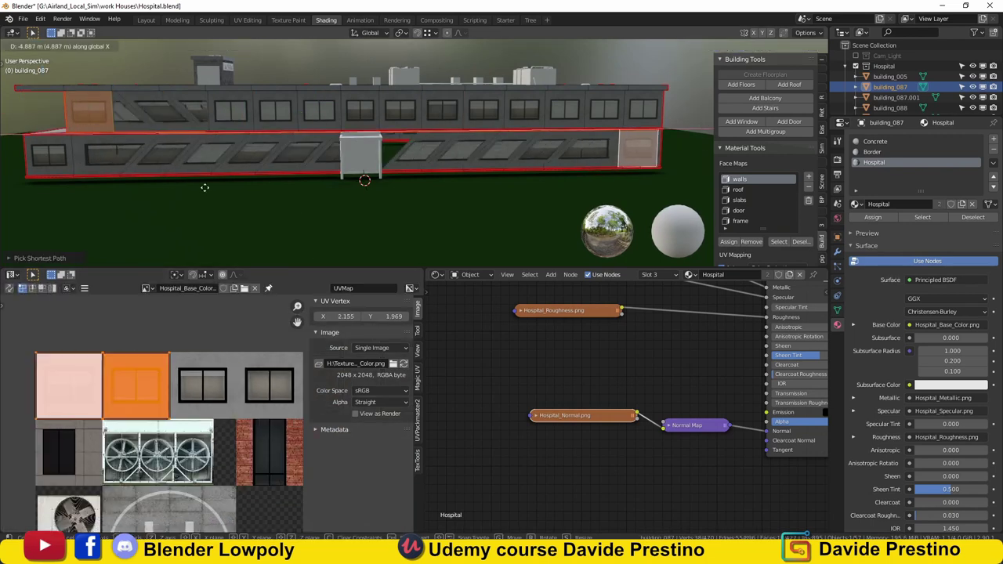
mouse_move(196, 254)
middle_mouse_down()
mouse_move(365, 139)
mouse_move(242, 144)
middle_mouse_up()
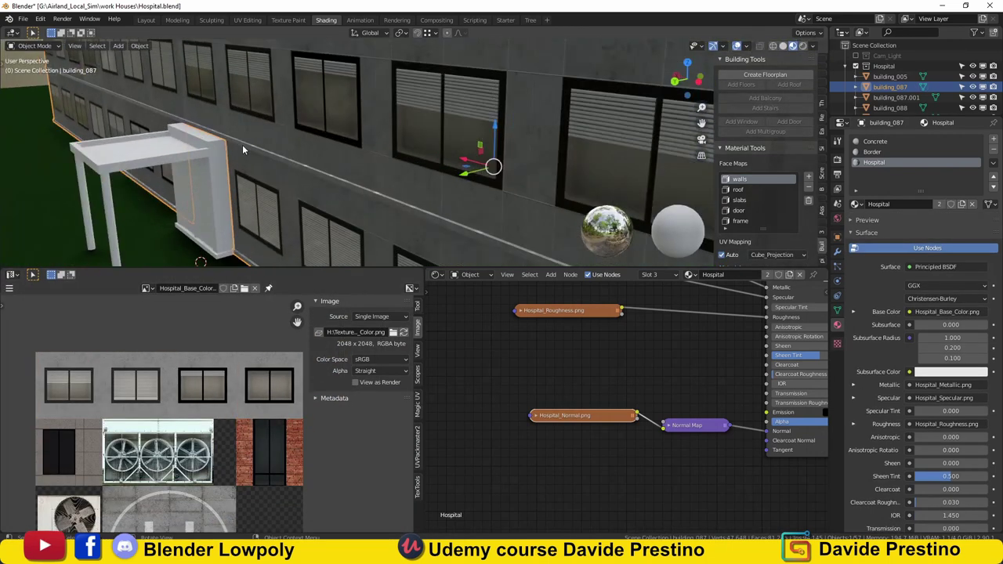
key("Tab")
left_click(149, 176)
mouse_move(313, 196)
middle_mouse_down()
mouse_move(453, 129)
mouse_move(443, 106)
middle_mouse_up()
- Scale up the UVs of the box beneath the entrance canopy
left_click(337, 172)
key("Tab")
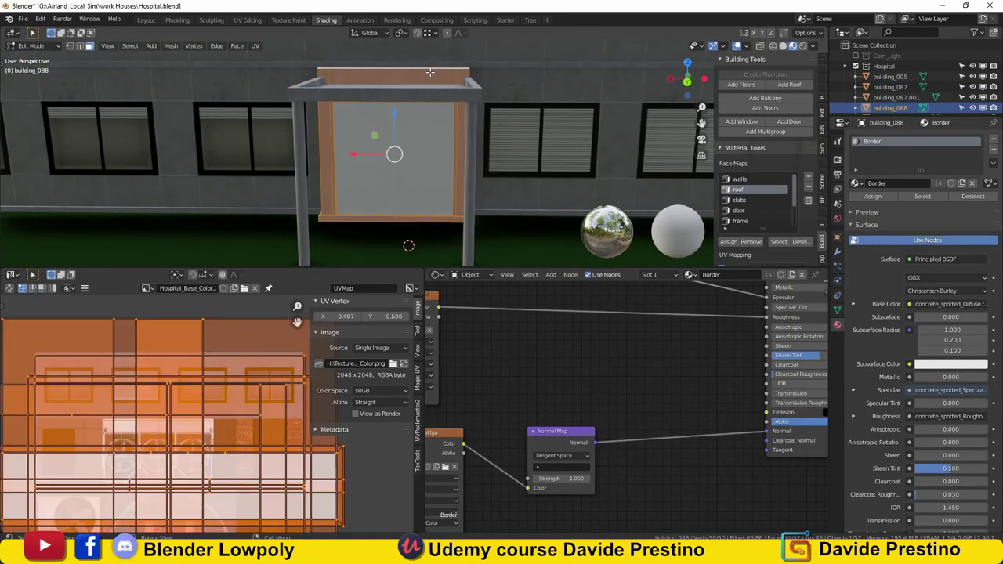
key("s")
left_click(4, 435)
key("Tab")
- Project roof plane Cube.005's UVs from top view and move them onto the helipad H tile
middle_click_drag(157, 196, 259, 194)
scroll(352, 160, "down", 3)
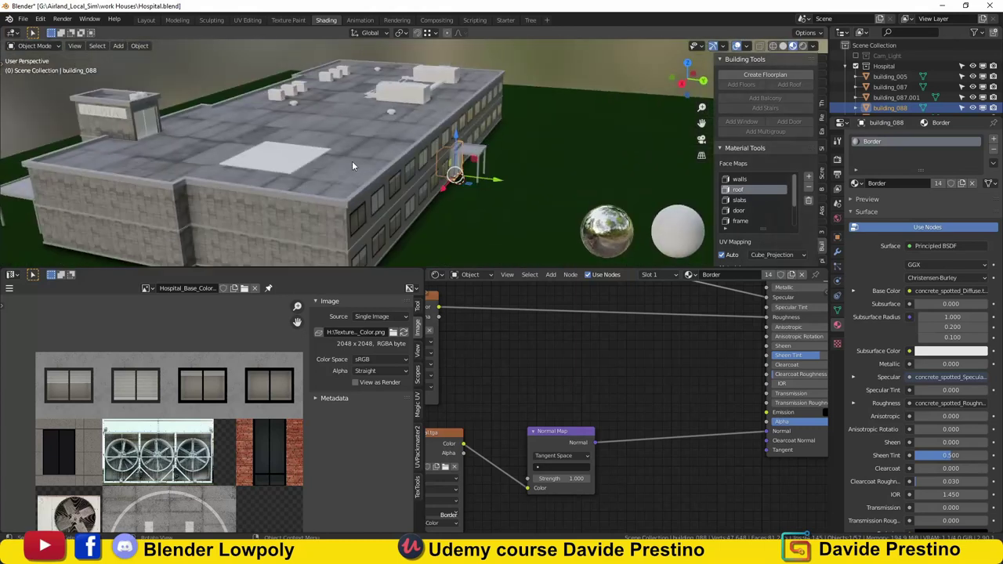
left_click(351, 161)
key("KP_Decimal")
key("Tab")
key("KP_7")
scroll(304, 226, "up", 3)
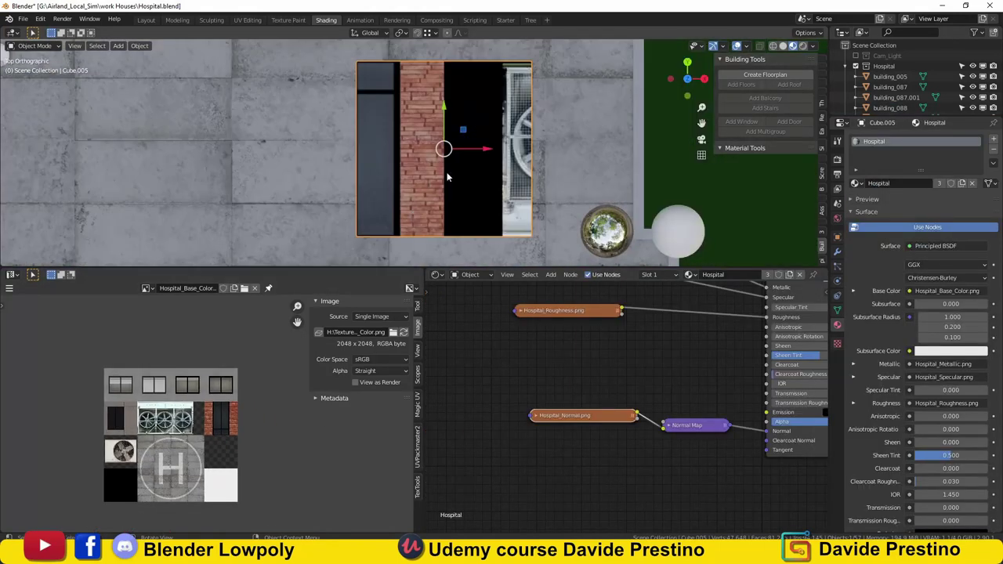
key("u")
left_click(384, 206)
scroll(180, 423, "up", 3)
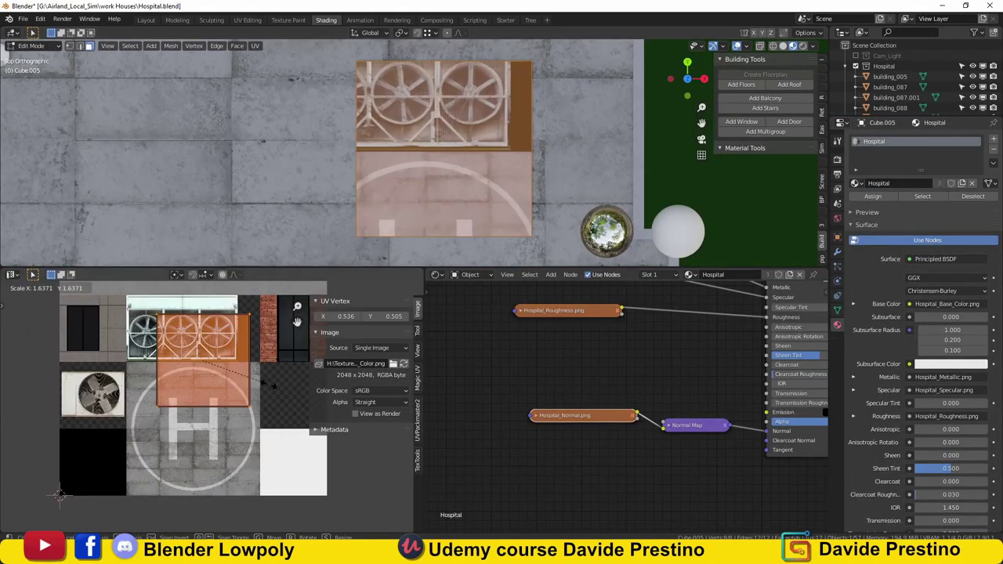
key("g")
- Inspect the finished helipad, then put the main hospital building into Edit Mode
key("Tab")
scroll(352, 157, "down", 4)
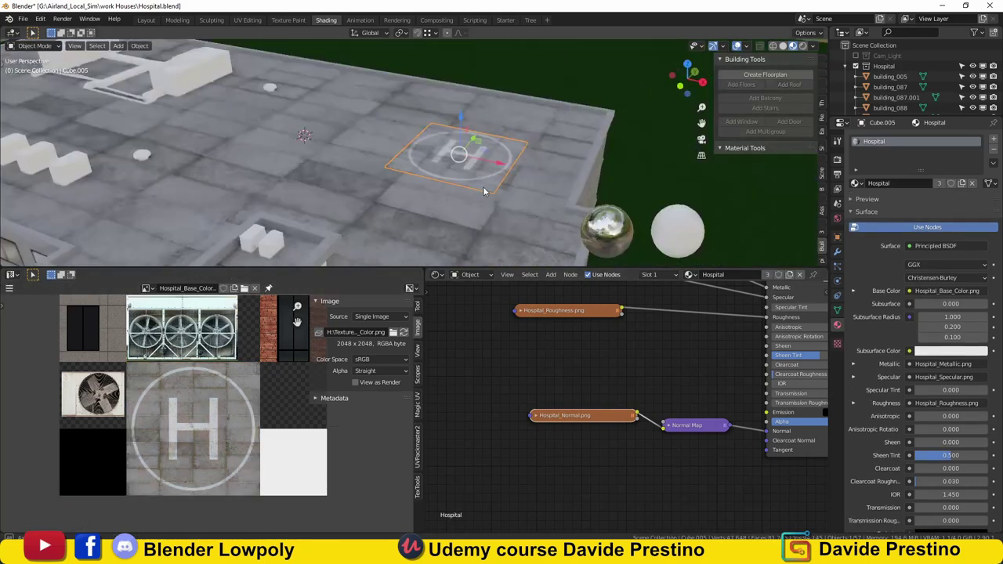
middle_click_drag(353, 157, 453, 178)
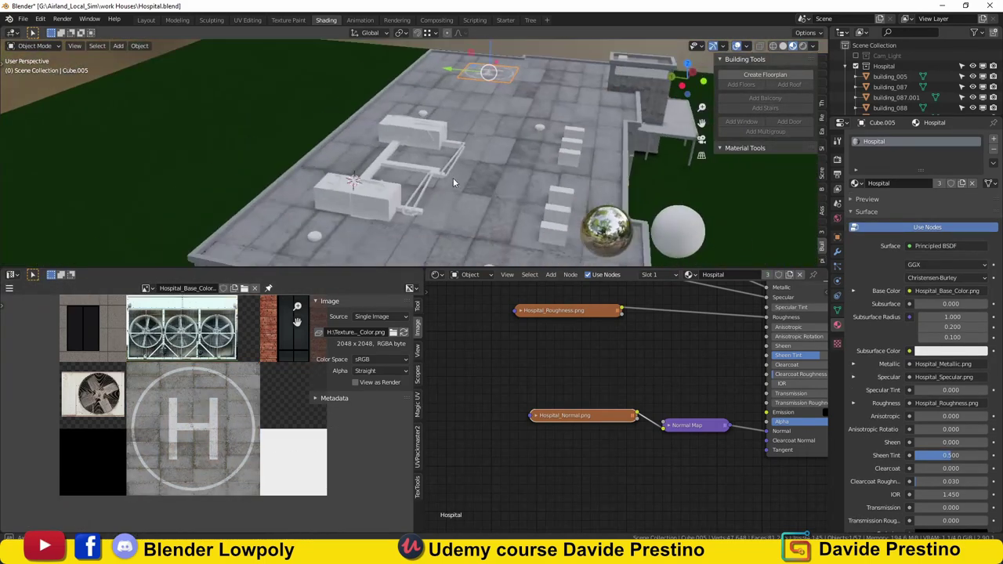
scroll(335, 156, "up", 3)
left_click(335, 155)
scroll(286, 162, "down", 3)
mouse_move(286, 162)
middle_mouse_down()
mouse_move(377, 149)
mouse_move(373, 173)
middle_mouse_up()
key("Tab")
scroll(377, 145, "down", 3)
left_click(345, 165)
- Loop-cut the wall, give the upper wall faces the Hospital material, and project their UVs
key("ctrl+r")
left_click(372, 173)
scroll(372, 174, "up", 2)
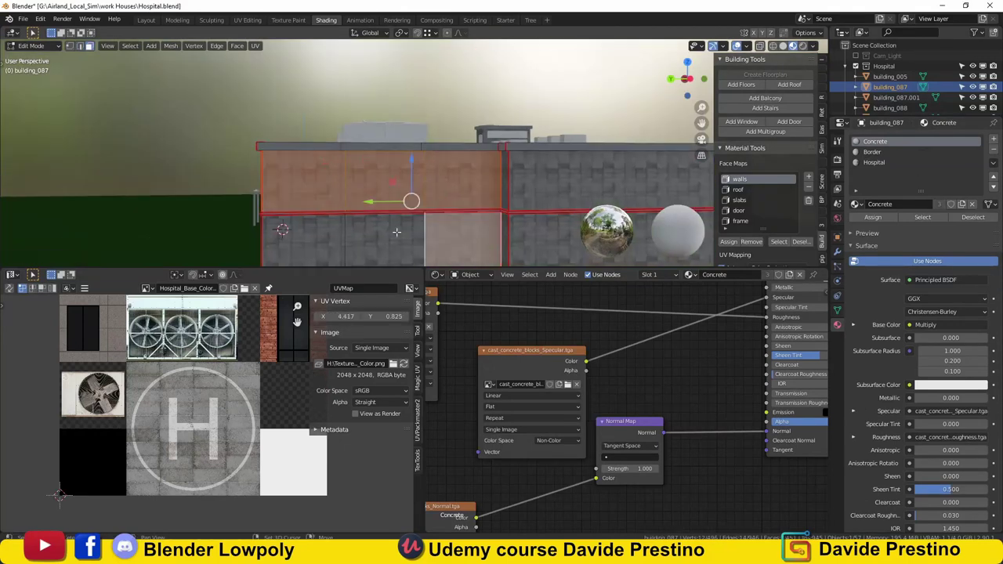
left_click(873, 162)
left_click(872, 217)
key("u")
left_click(425, 197)
- Scale the wall's UV island down and move it onto a window tile of the atlas
key("s")
left_click(217, 364)
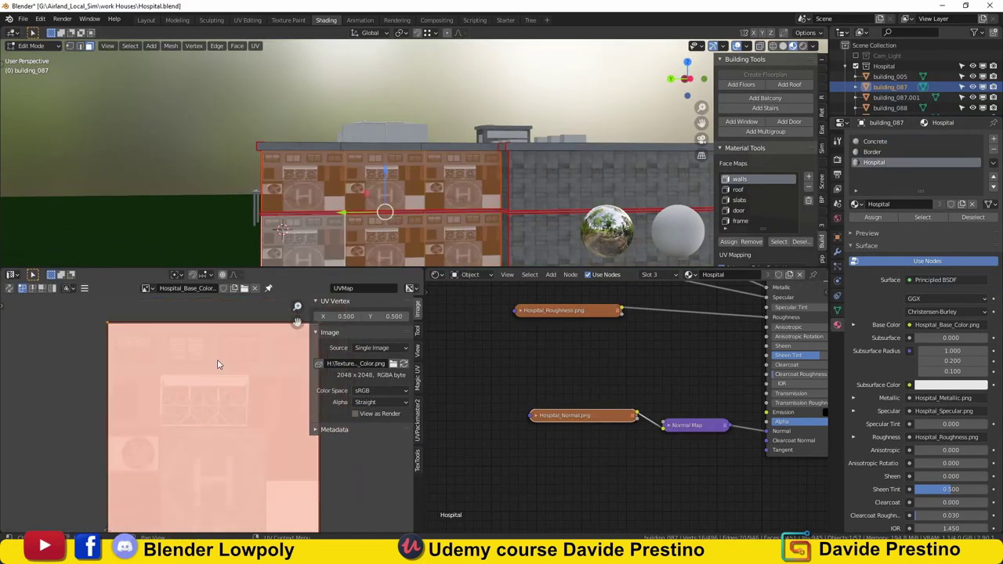
left_click(205, 392)
scroll(172, 392, "up", 3)
key("g")
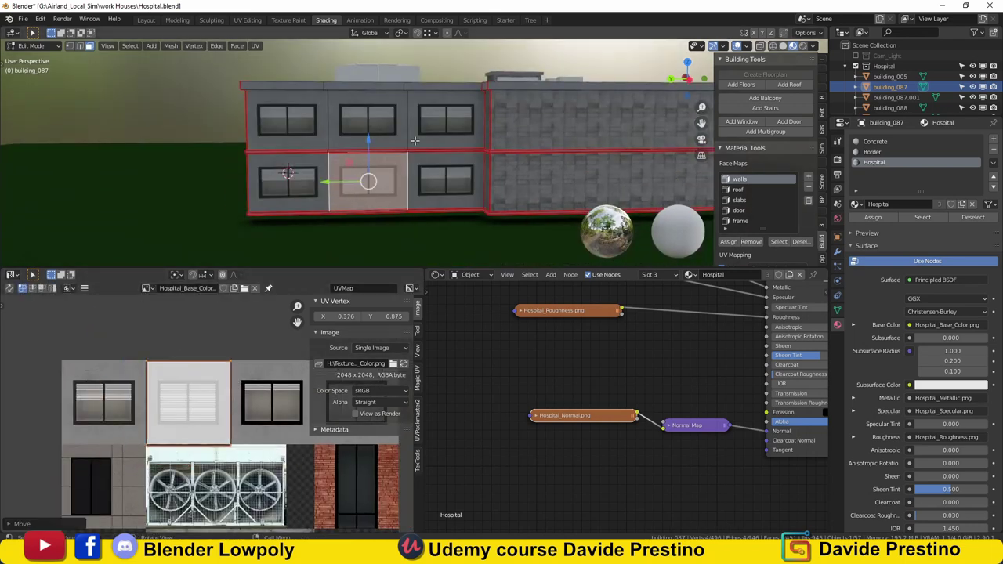
- Fit the remaining wall faces' UVs onto window tiles, shifting horizontally and shrinking as needed
left_click(415, 141)
key("g")
key("x")
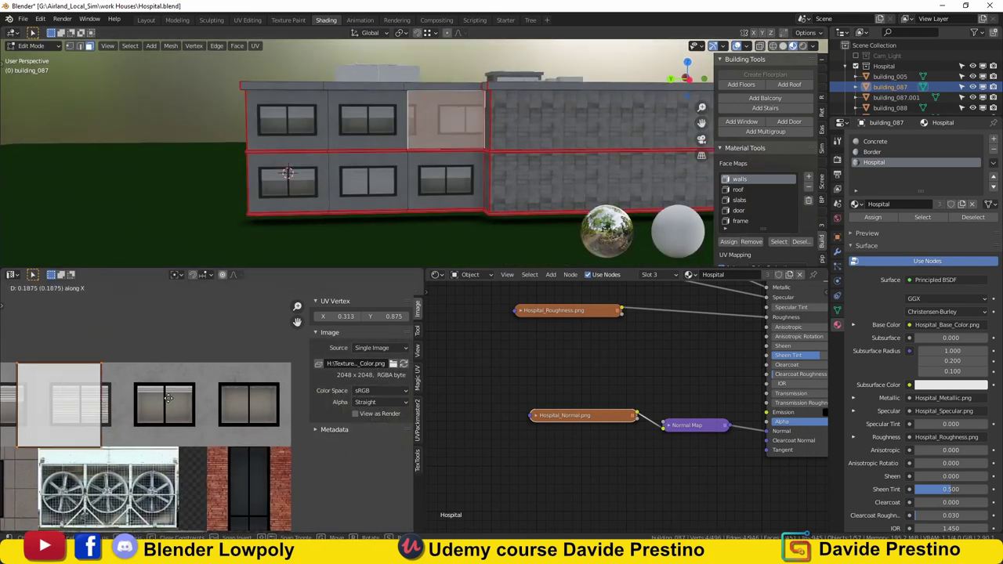
middle_click_drag(297, 188, 344, 184)
left_click(345, 185)
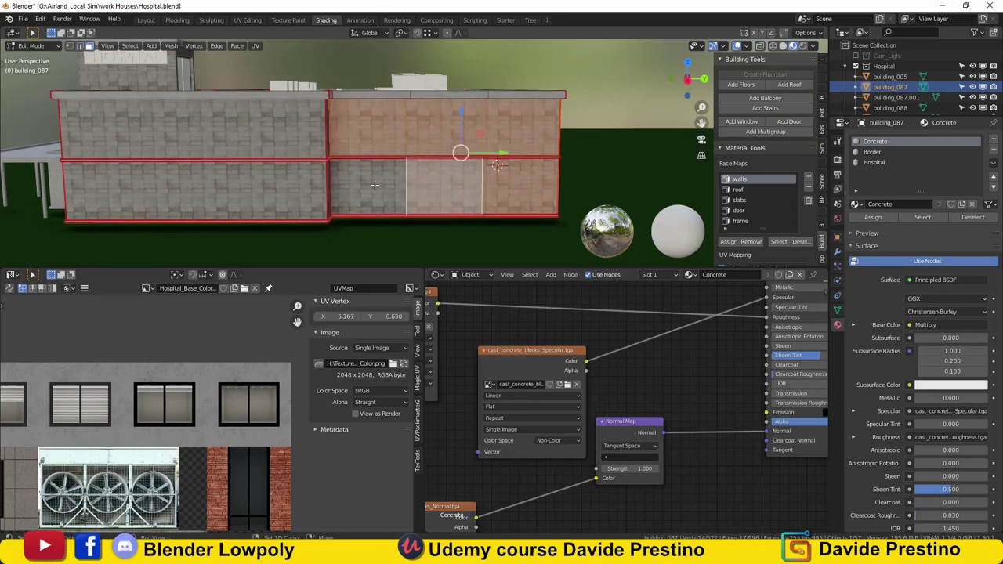
left_click(374, 185)
key("s")
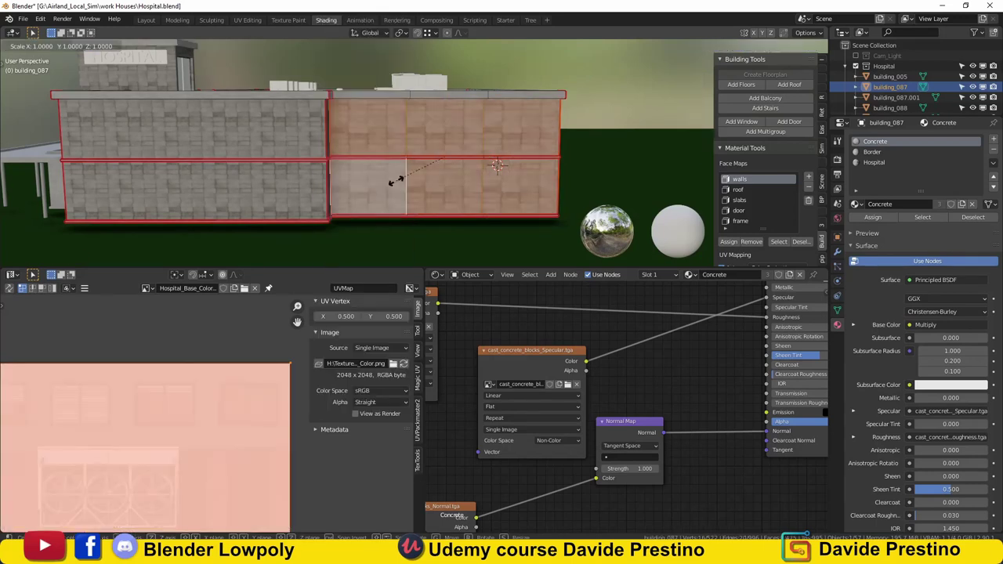
left_click(169, 426)
key("g")
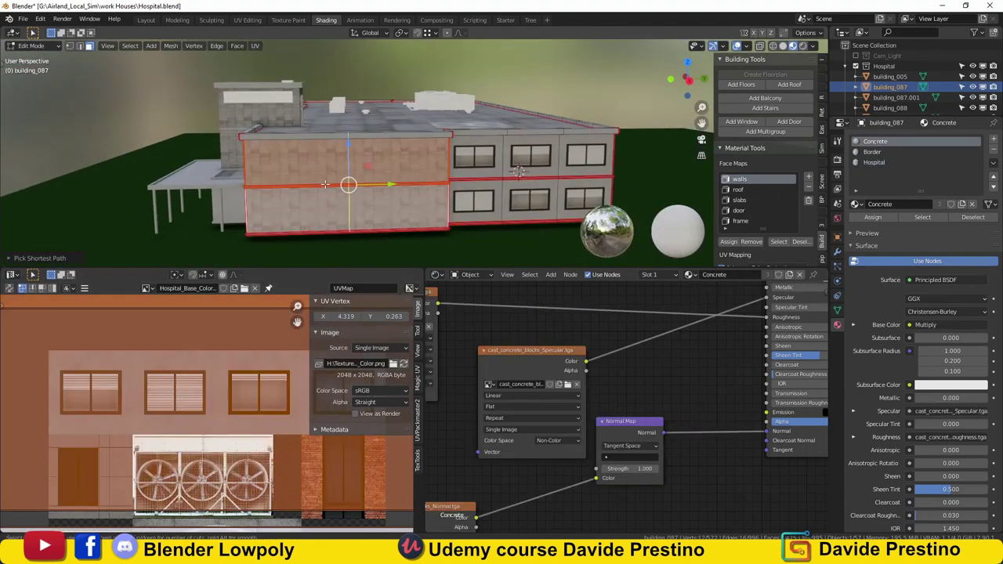
- Reset the left block's UVs and scale them onto the brick-and-window strip
middle_click_drag(323, 177, 410, 198)
key("l")
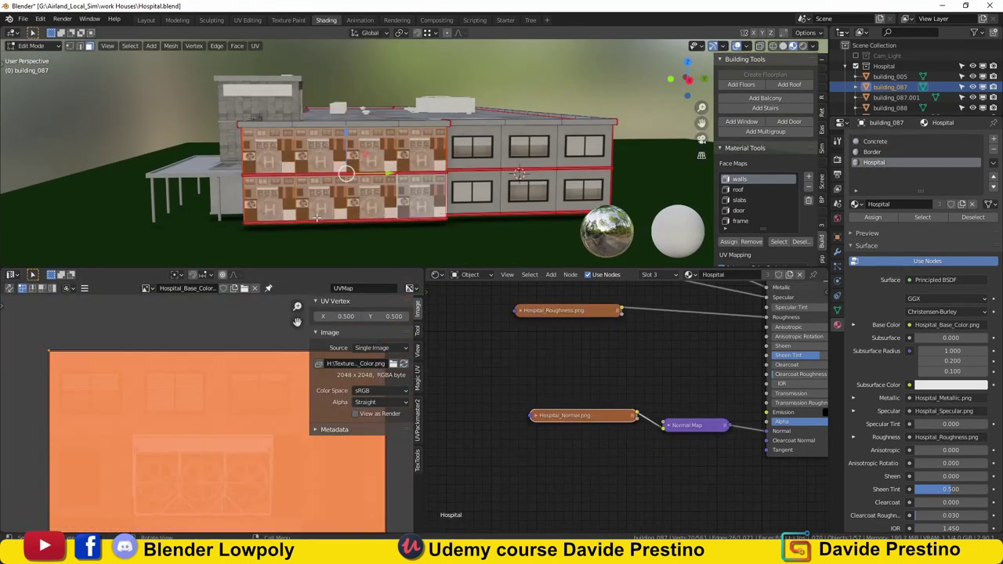
key("s")
left_click(112, 390)
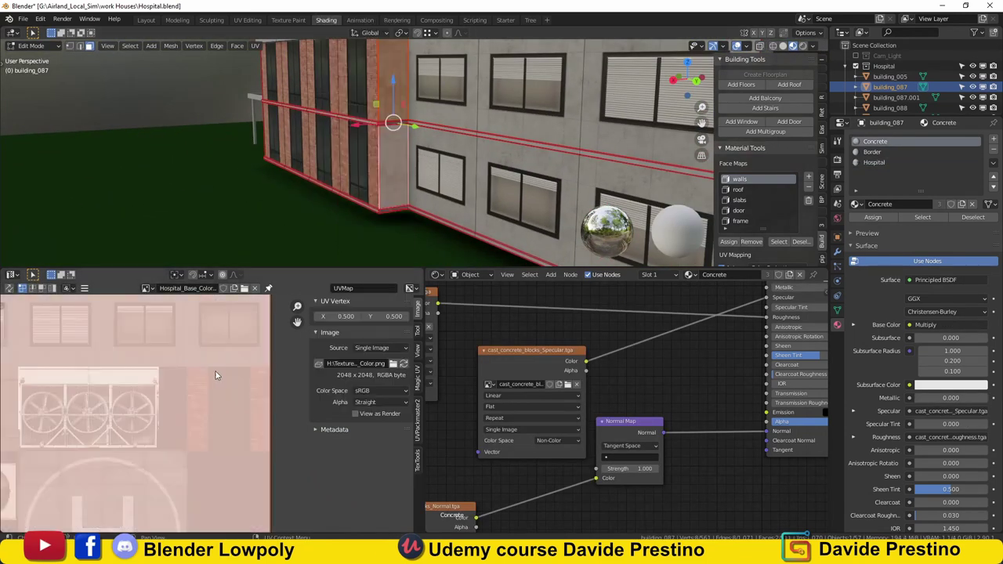
key("s")
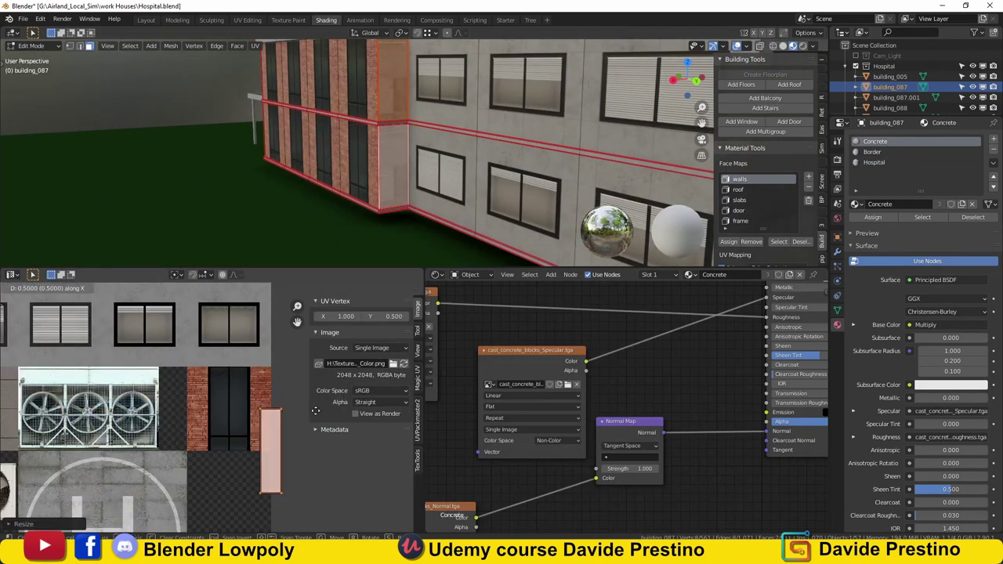
- Give a concrete-section wall face the Hospital material and shrink its UVs to fit
mouse_move(548, 156)
middle_mouse_down()
mouse_move(308, 120)
mouse_move(258, 133)
mouse_move(337, 137)
middle_mouse_up()
left_click(492, 103)
left_click(874, 163)
left_click(872, 217)
key("s")
left_click(167, 435)
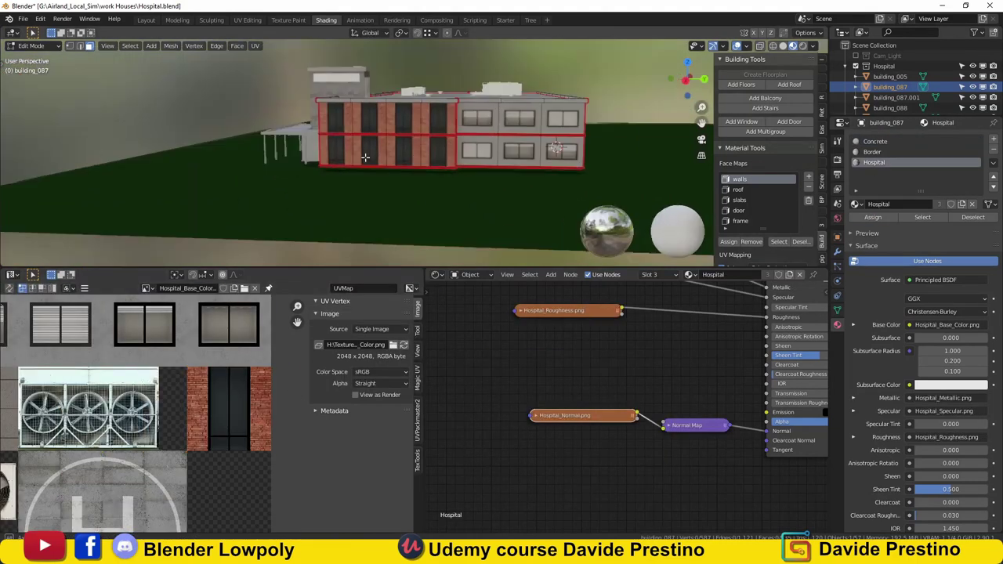
- Cut two new edge loops into another concrete wall and select the resulting panels
left_click(337, 135)
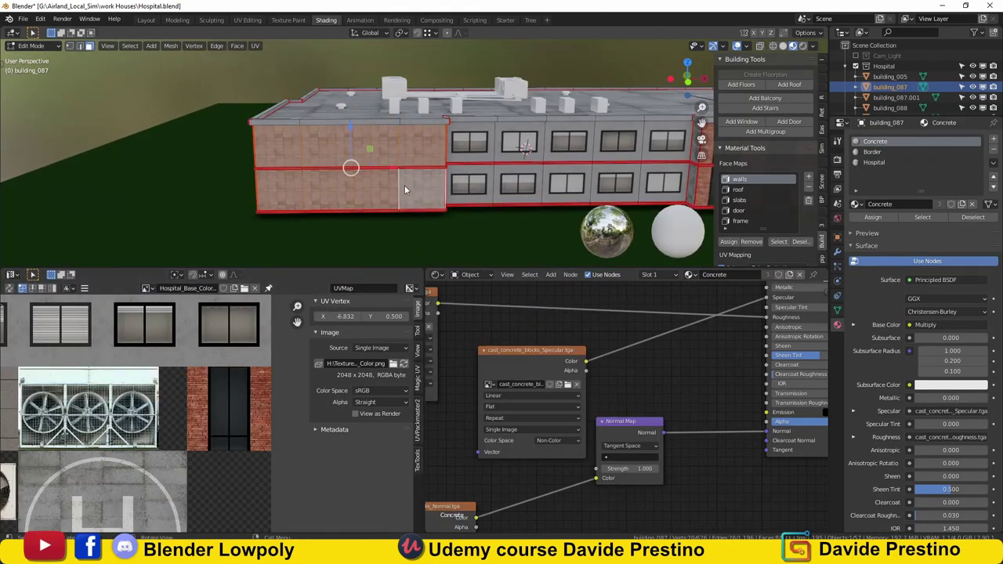
key("s")
middle_click_drag(404, 189, 443, 134)
key("ctrl+r")
scroll(442, 134, "up", 1)
left_click(443, 134)
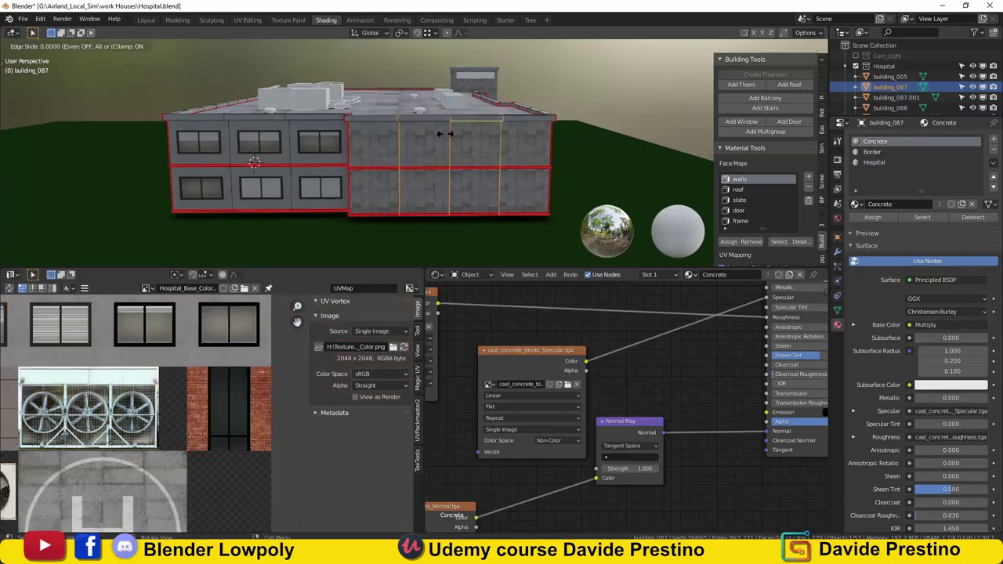
left_click(443, 134)
left_click(398, 160)
left_click(448, 168, "shift")
- Scale the panel UVs by 1/4, extend the selection along the wall, and reset its mapping
type("s1/4")
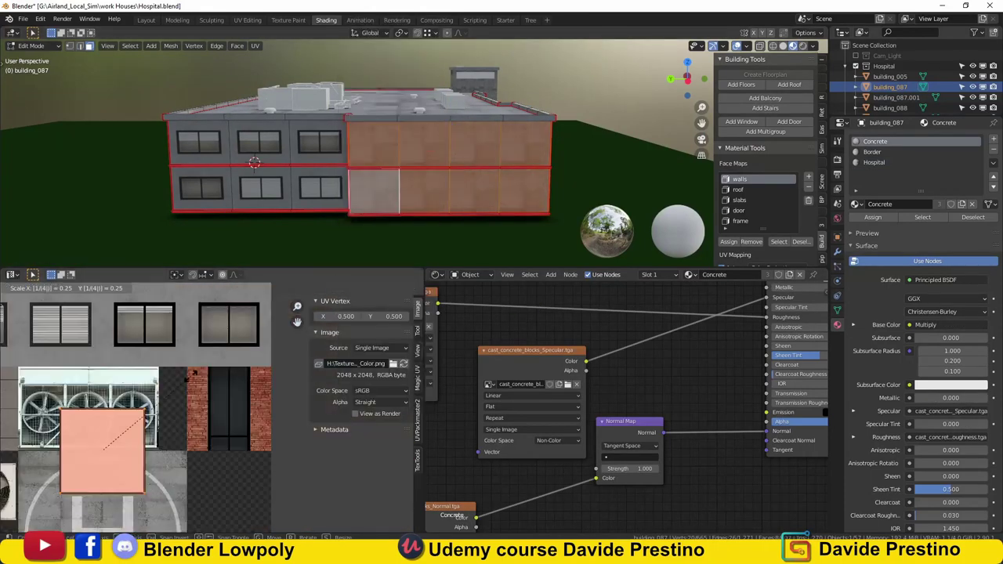
key("KP_Decimal")
scroll(579, 171, "down", 5)
middle_click_drag(578, 172, 448, 135)
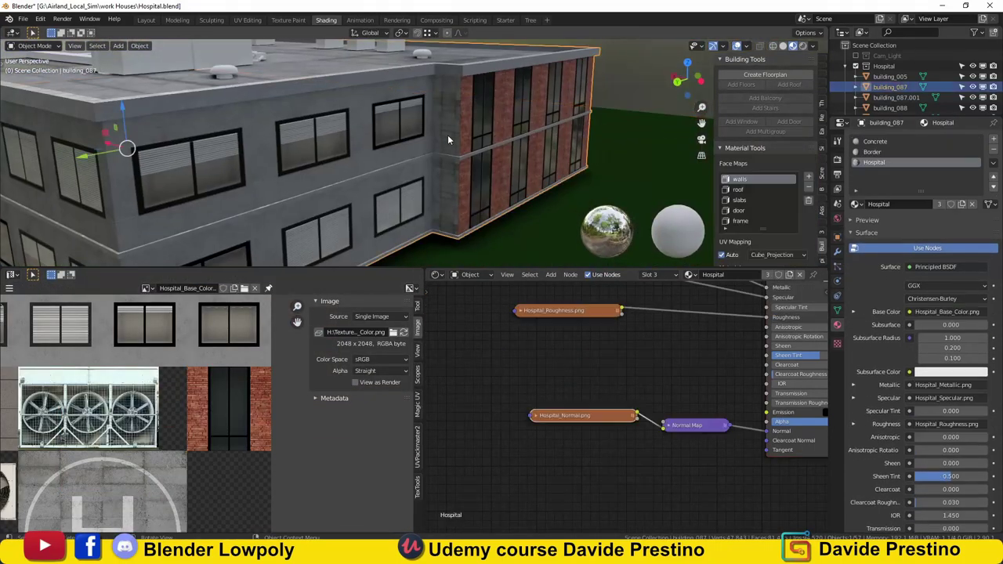
left_click(364, 167, "ctrl")
middle_click_drag(365, 166, 432, 174)
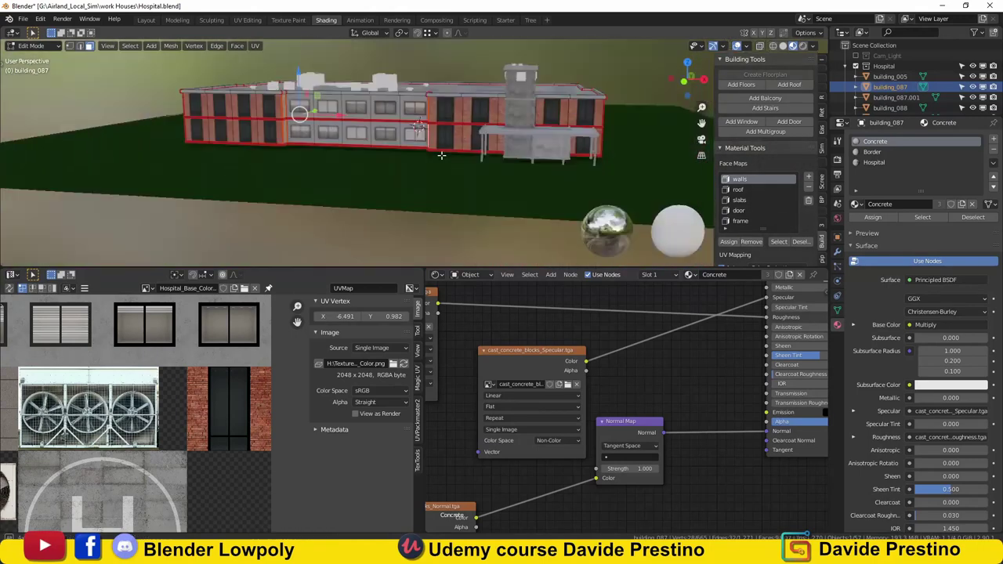
scroll(432, 174, "up", 3)
key("u")
left_click(382, 188)
key("s")
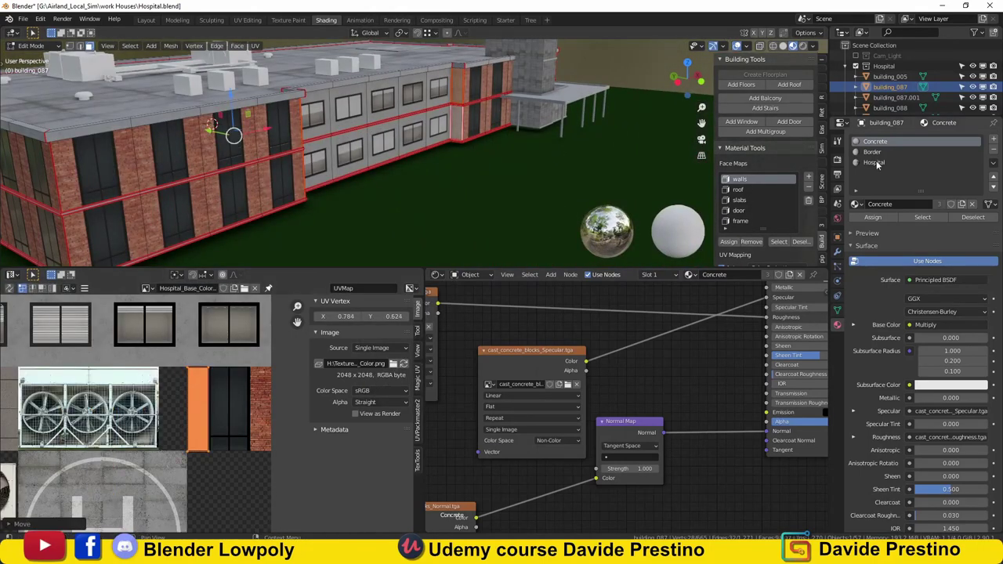
scroll(329, 140, "down", 5)
scroll(320, 124, "up", 5)
- Assign the Border material to the rooftop stair tower's faces
middle_click_drag(320, 124, 426, 140)
key("alt+q")
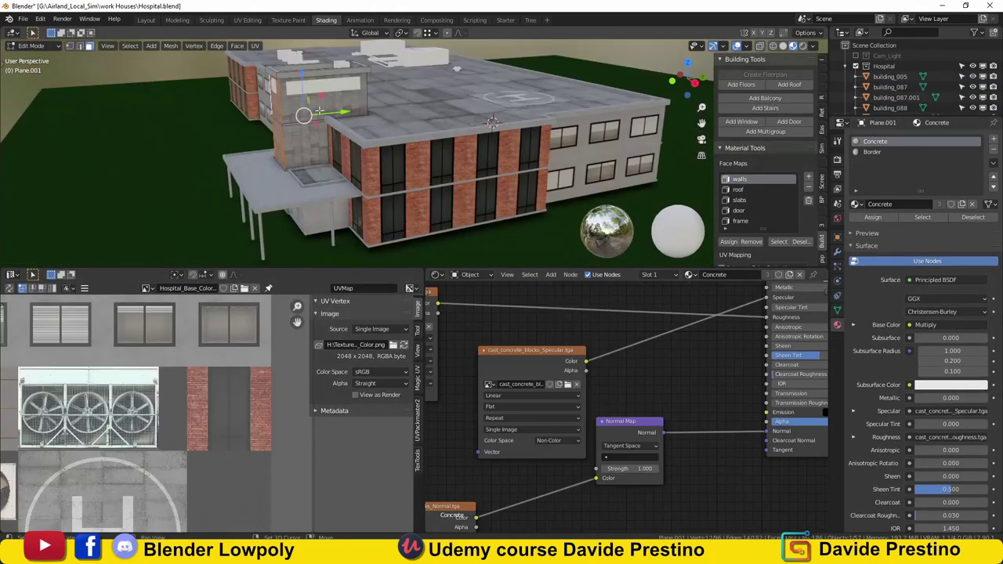
mouse_move(319, 112)
middle_mouse_down()
mouse_move(309, 117)
mouse_move(356, 157)
middle_mouse_up()
scroll(309, 118, "up", 5)
scroll(305, 121, "down", 3)
scroll(329, 134, "up", 3)
left_click(872, 151)
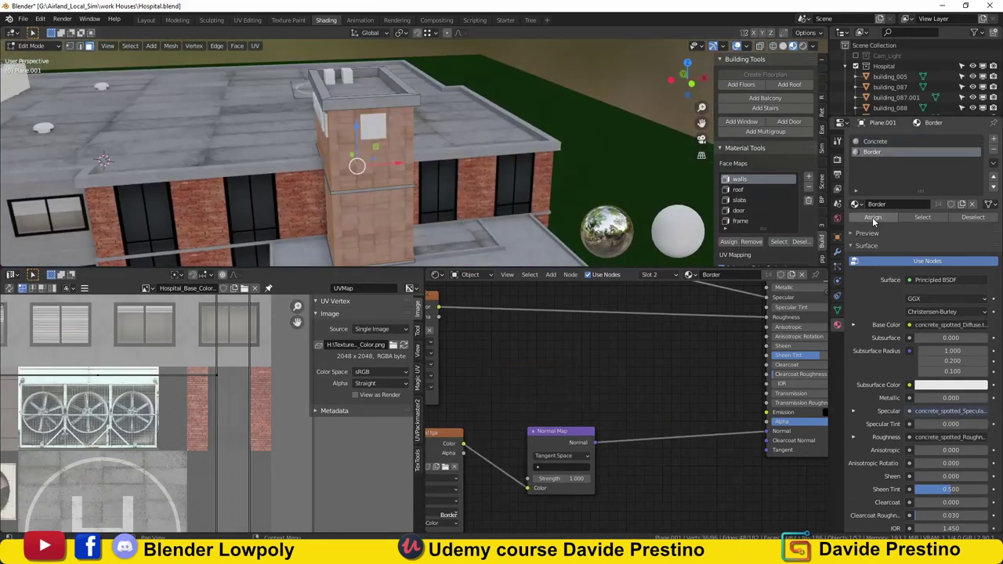
left_click(872, 217)
key("Tab")
- Select the small rooftop box on the roof
middle_click_drag(581, 111, 92, 134)
scroll(93, 134, "down", 3)
scroll(292, 154, "up", 3)
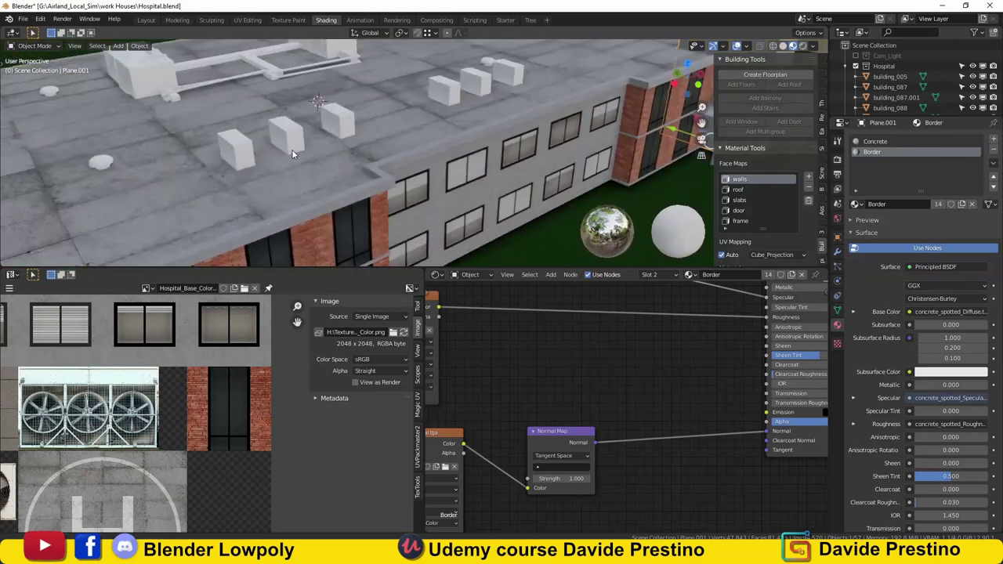
left_click(292, 154)
scroll(313, 157, "down", 2)
scroll(345, 180, "up", 3)
- Reset the rooftop box's UVs, then scale and move its island onto the air-conditioner fan tile
key("Tab")
key("u")
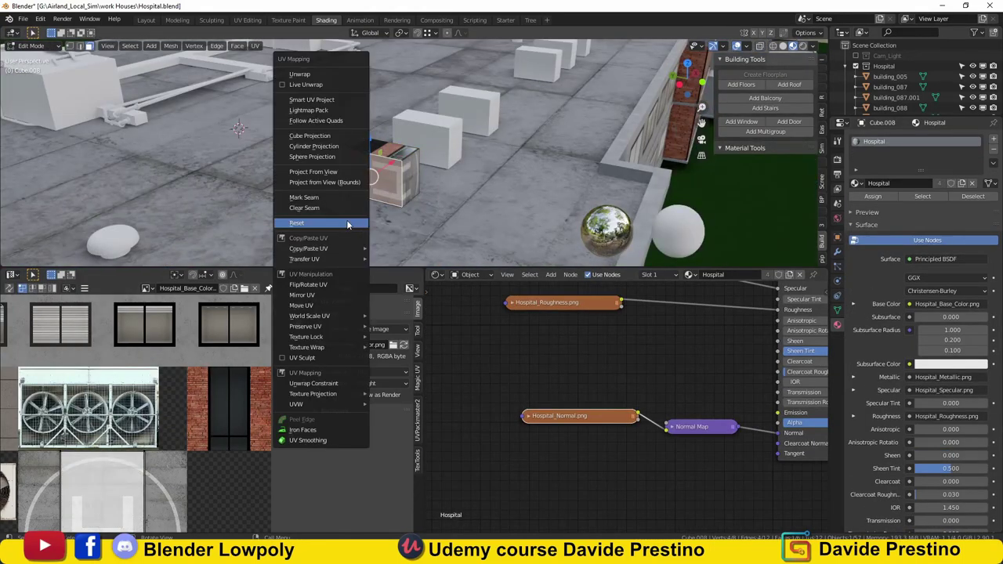
left_click(348, 225)
scroll(238, 446, "down", 5)
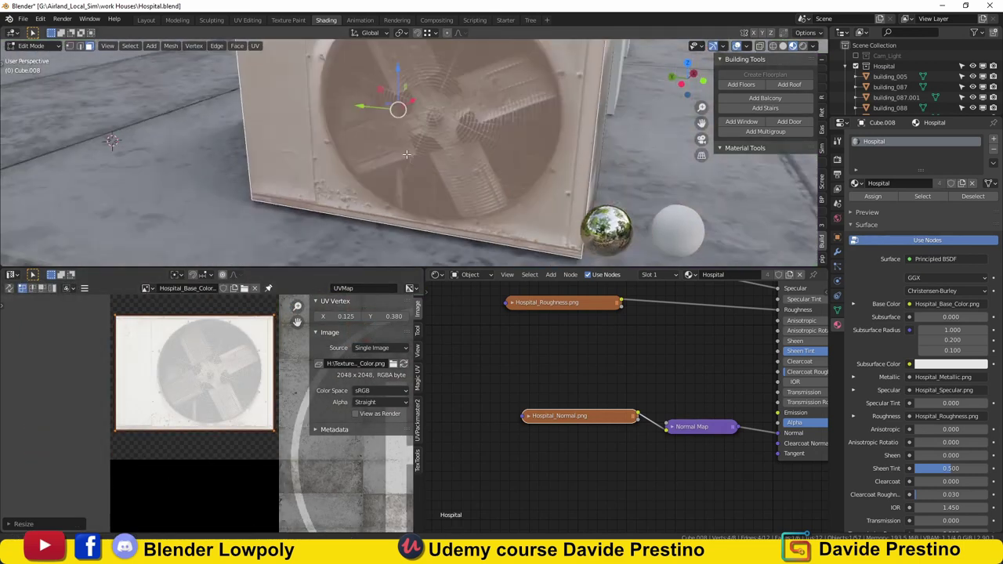
middle_click_drag(470, 157, 581, 153)
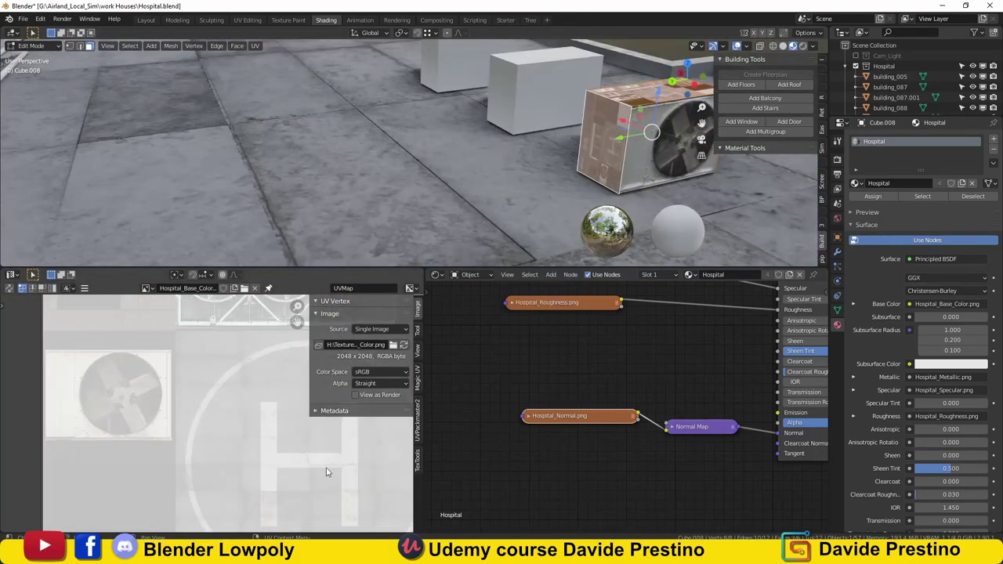
key("g")
left_click(167, 383)
scroll(188, 383, "up", 3)
key("g")
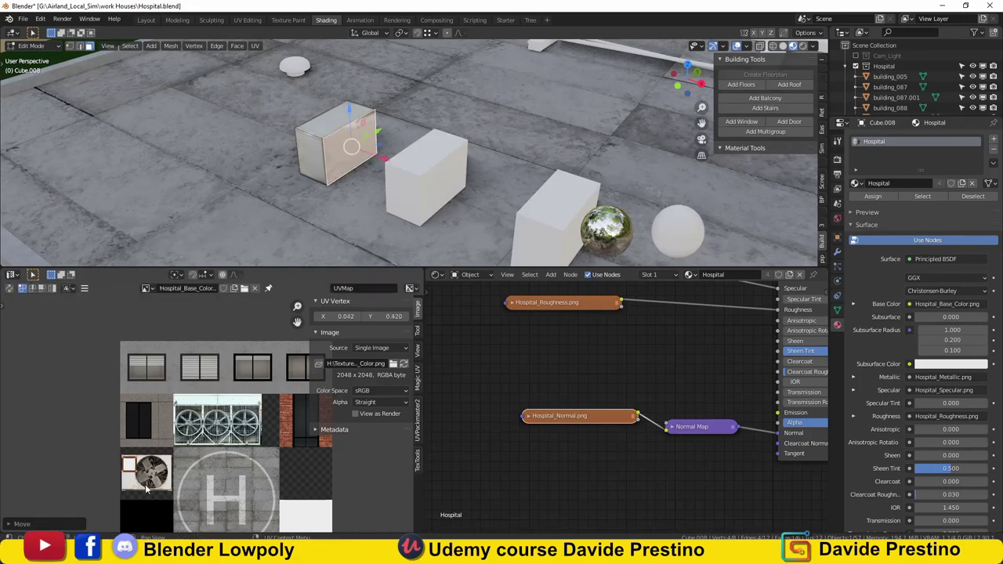
scroll(145, 485, "up", 7)
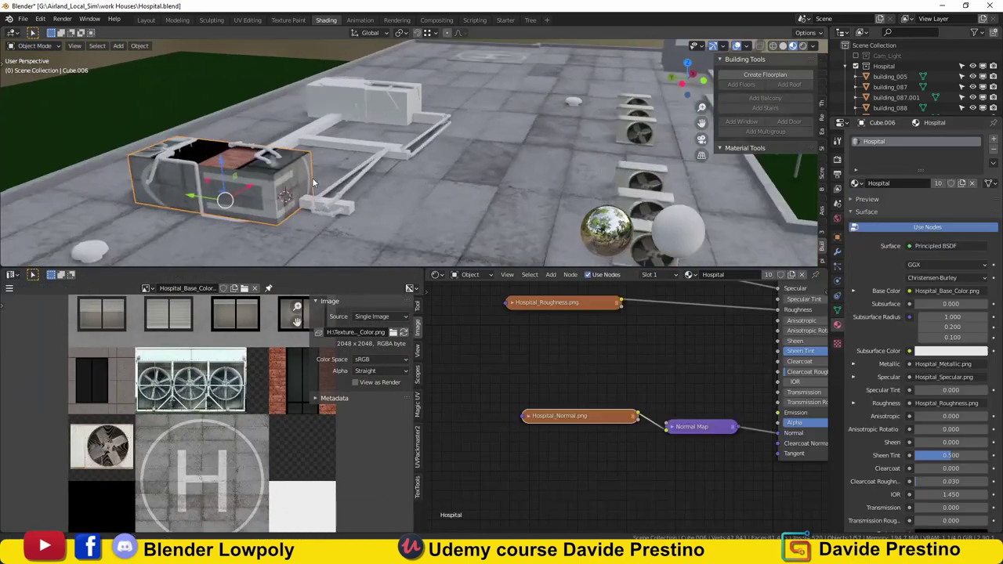
- Project the large rooftop unit's side from the right view and move its UVs onto the fan panels
key("Tab")
middle_click_drag(314, 182, 346, 192)
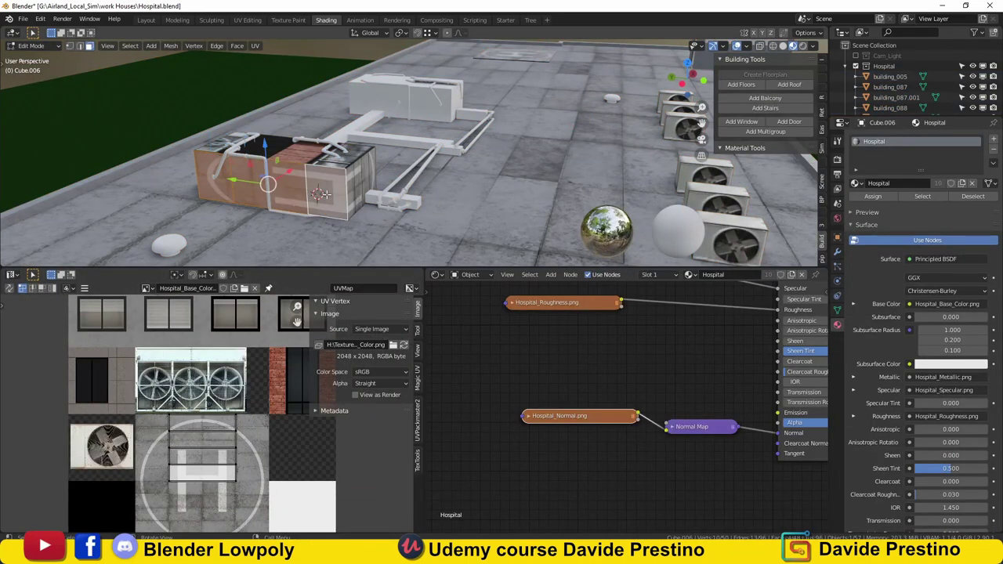
key("KP_Divide")
key("KP_3")
key("u")
left_click(402, 149)
scroll(226, 428, "up", 3)
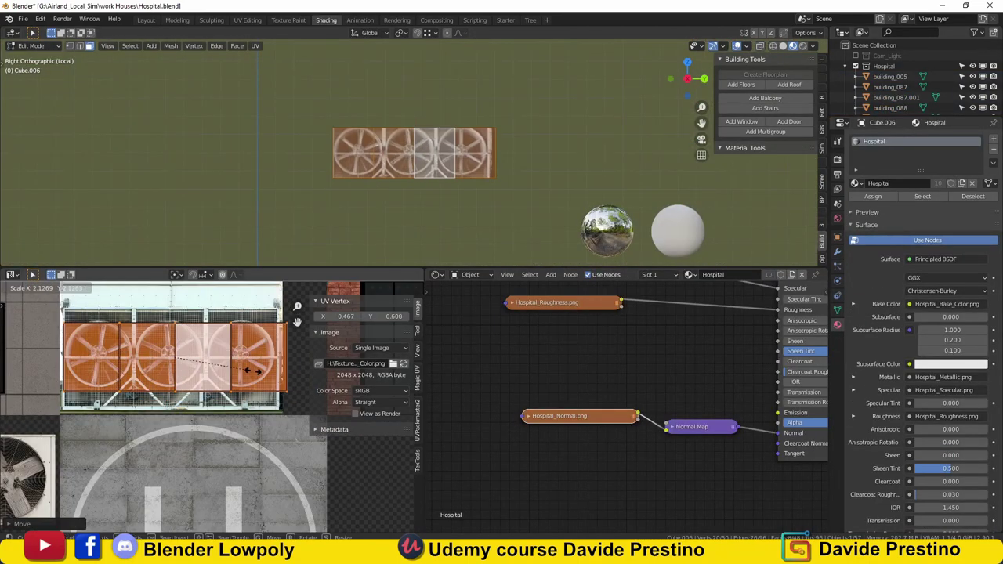
scroll(303, 393, "up", 1)
middle_click_drag(303, 394, 281, 427)
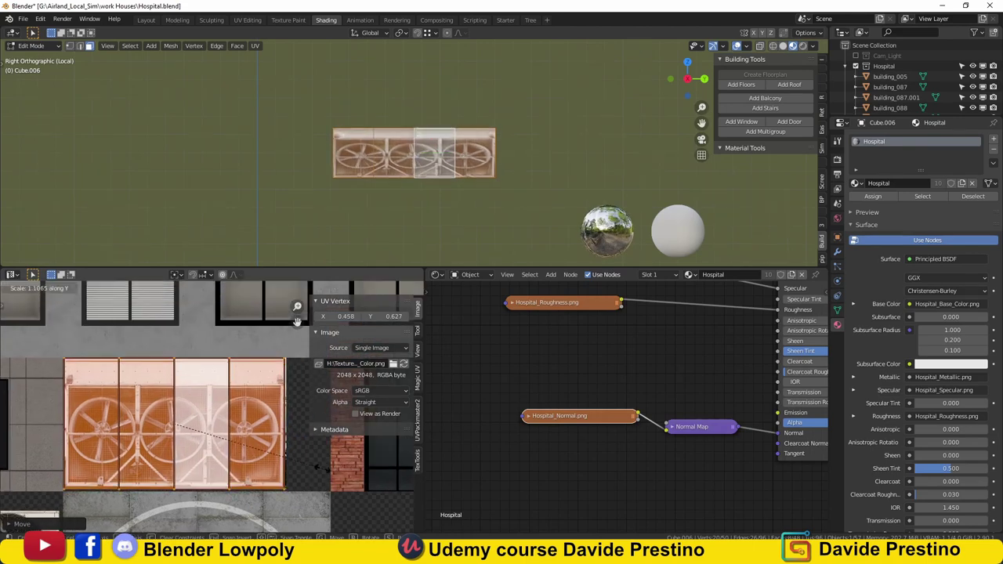
key("Tab")
key("KP_Divide")
- Select the rooftop pipe and undo an accidental scaling
left_click(280, 170)
left_click(281, 169)
mouse_move(281, 169)
middle_mouse_down()
mouse_move(406, 230)
mouse_move(199, 261)
middle_mouse_up()
key("Escape")
key("ctrl+z")
scroll(380, 206, "up", 3)
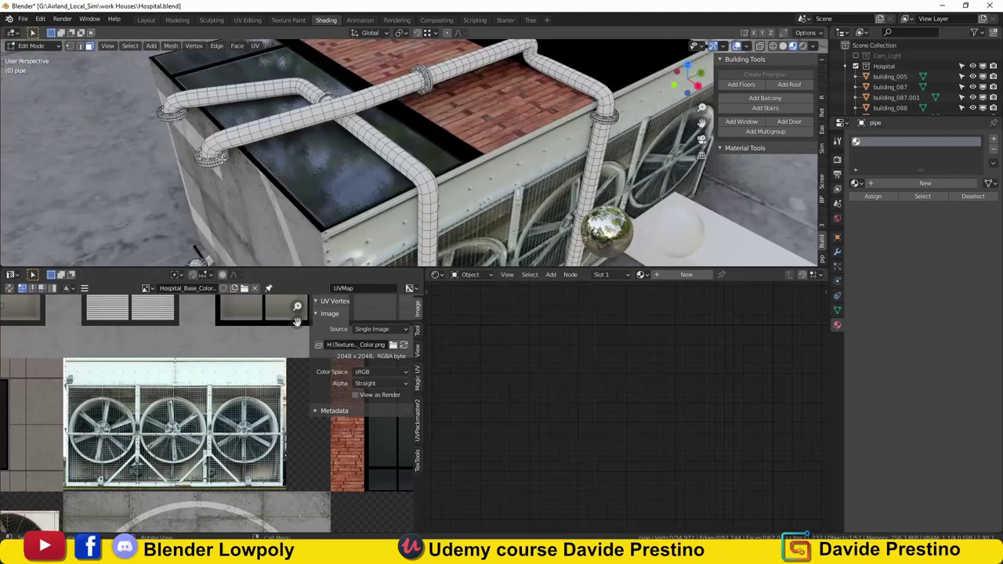
scroll(321, 95, "down", 3)
middle_click_drag(321, 94, 407, 118)
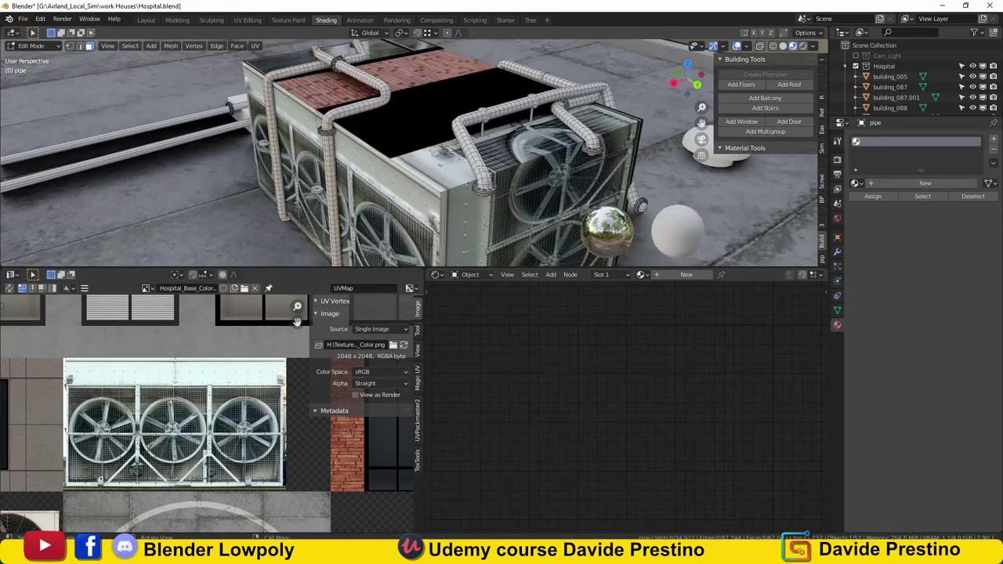
middle_click_drag(551, 134, 280, 128)
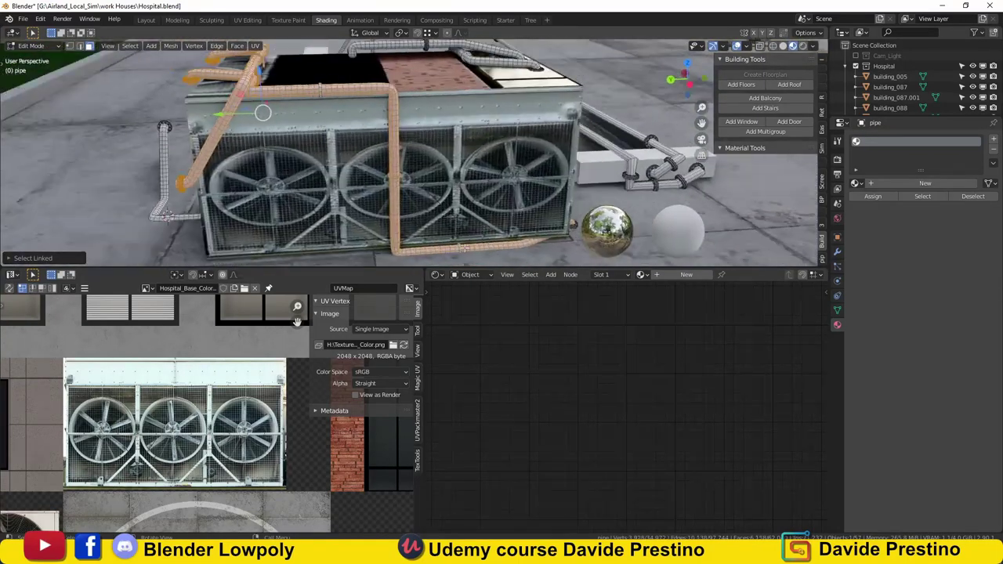
- Move a pipe segment and select its connected pipe geometry
key("g")
middle_click_drag(408, 156, 297, 157)
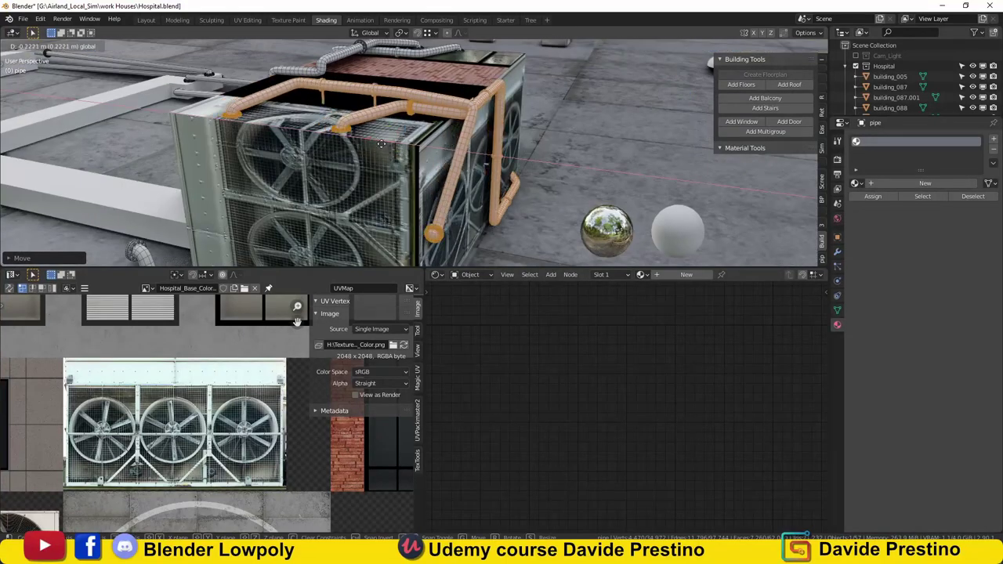
scroll(407, 157, "down", 3)
scroll(408, 157, "up", 3)
key("ctrl+l")
mouse_move(408, 157)
middle_mouse_down()
mouse_move(353, 196)
mouse_move(337, 249)
mouse_move(407, 157)
middle_mouse_up()
- Project the AC cube's UVs from a side view and scale the island onto the fan image
left_click(439, 126)
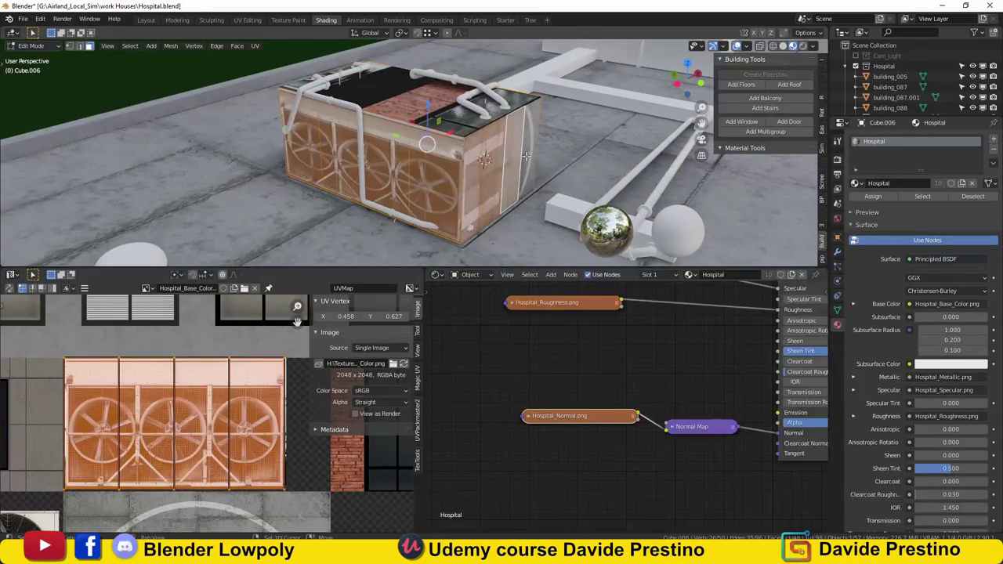
scroll(447, 98, "up", 3)
middle_click_drag(447, 98, 436, 183)
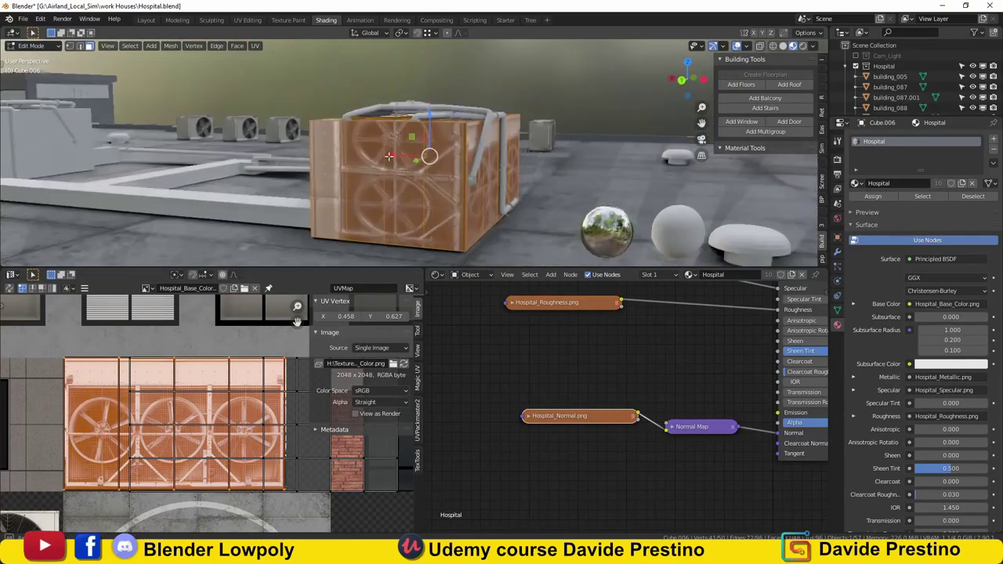
key("u")
left_click(437, 183)
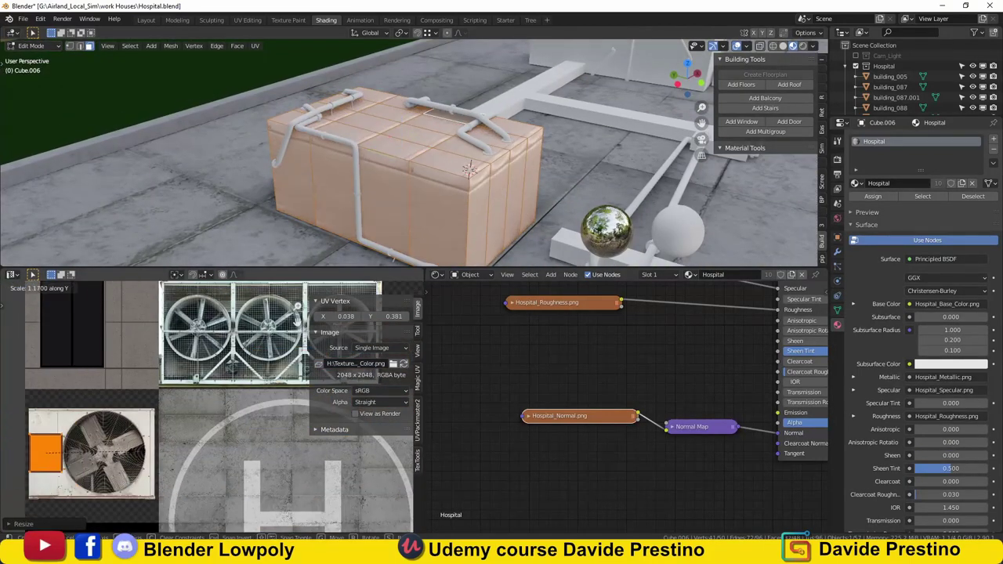
middle_click_drag(427, 235, 441, 219)
middle_click_drag(299, 223, 259, 235)
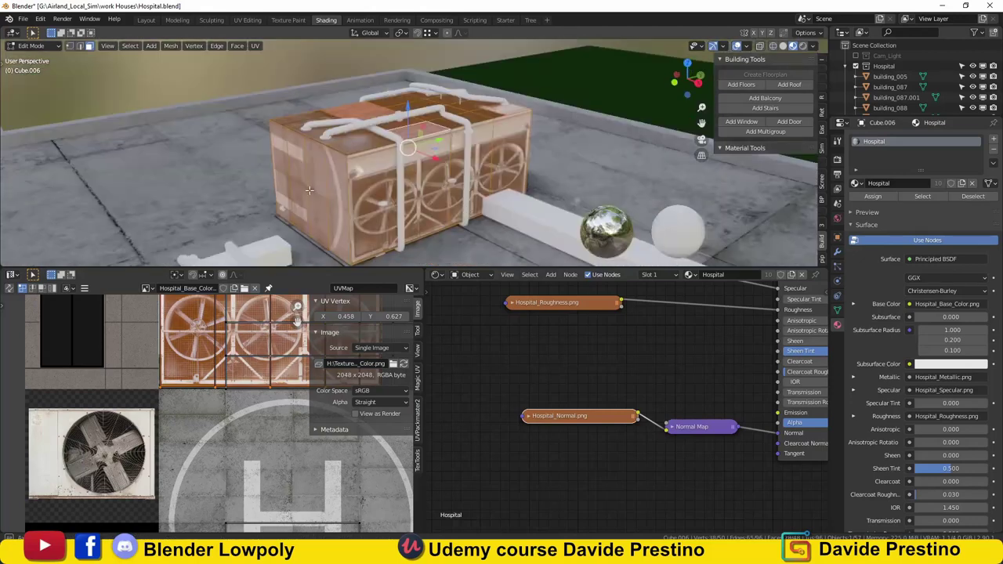
scroll(196, 368, "up", 3)
key("s")
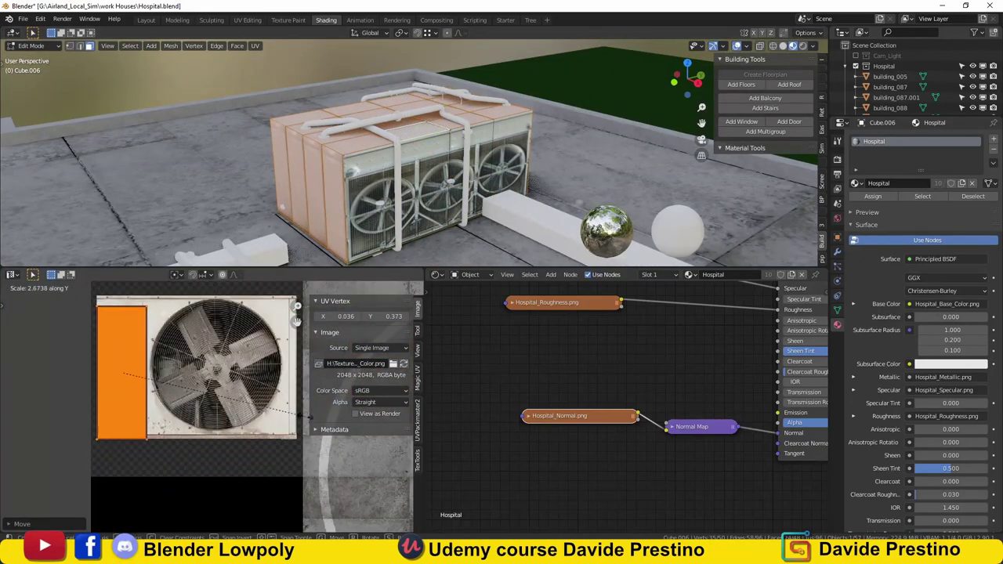
key("Tab")
- Link the textured AC cube's mesh data to the other AC unit with Ctrl+L
mouse_move(314, 196)
middle_mouse_down()
mouse_move(353, 172)
mouse_move(564, 176)
middle_mouse_up()
left_click(565, 165)
left_click(212, 164, "shift")
key("ctrl+l")
left_click(363, 205)
left_click(565, 176)
left_click(599, 205)
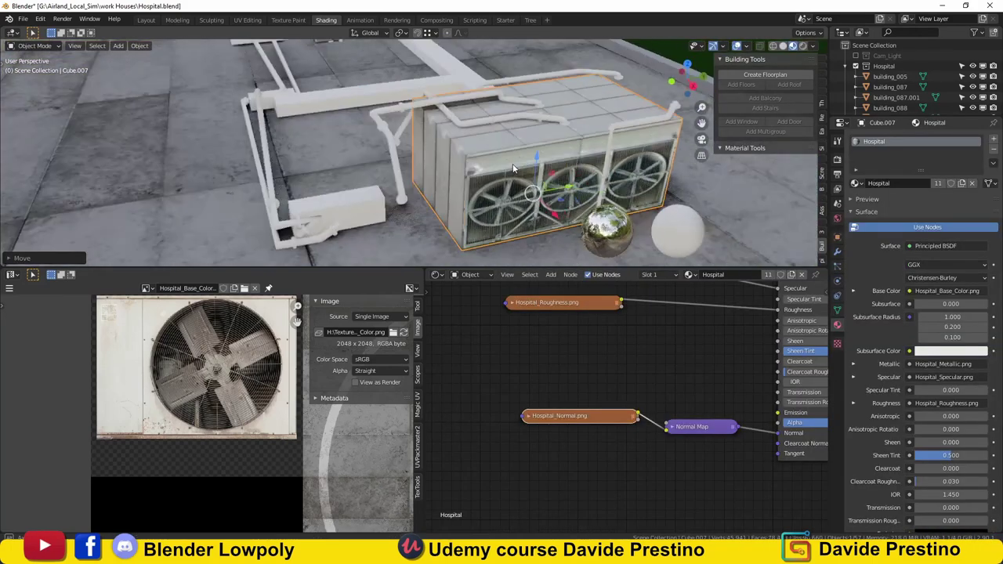
- Select all linked geometry of the pipe mesh, then leave Edit Mode to view the roof units
middle_click_drag(599, 206, 391, 118)
left_click(314, 74)
key("Tab")
key("ctrl+l")
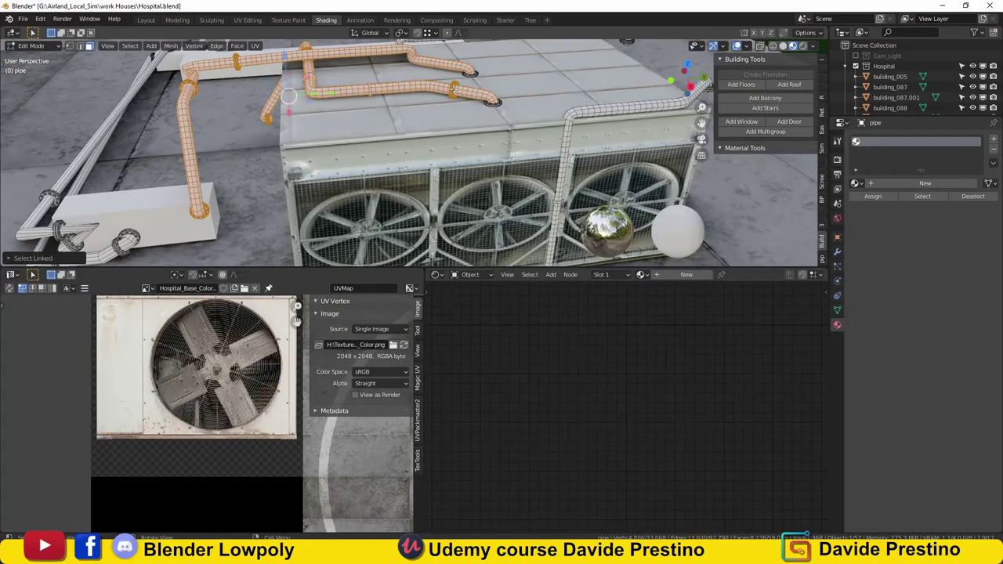
mouse_move(321, 95)
middle_mouse_down()
mouse_move(579, 86)
mouse_move(326, 145)
middle_mouse_up()
key("Tab")
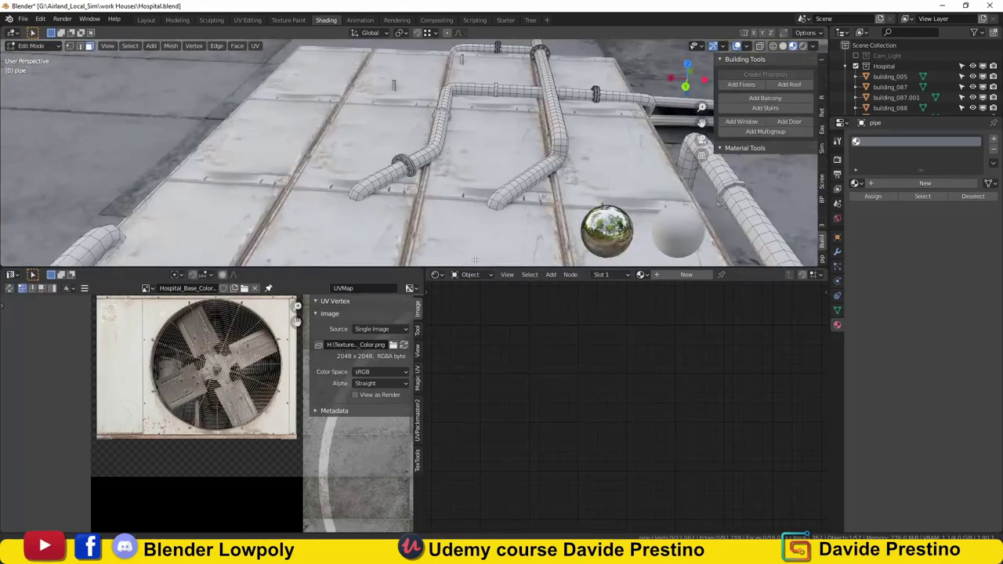
key("Tab")
scroll(493, 133, "down", 5)
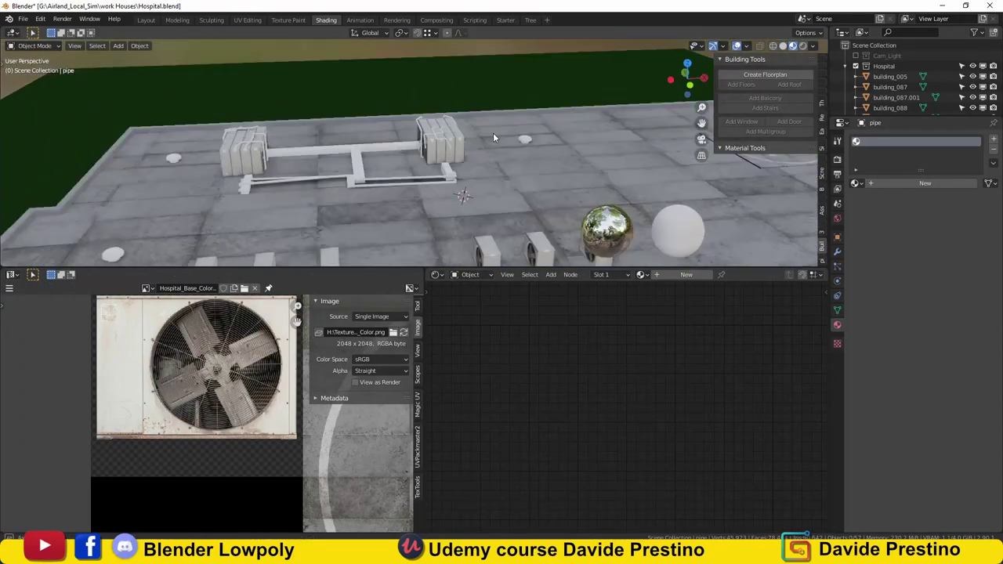
- Create a new material for Cube.010 and name it Metal_Galvan
left_click(918, 185)
double_click(891, 183)
type("Metal_Galvan")
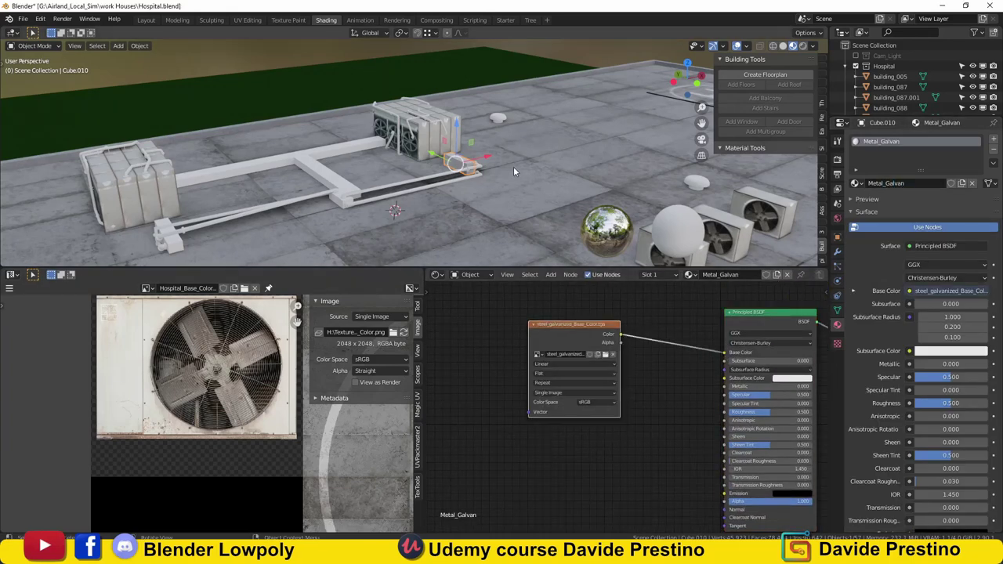
- Show the steel galvanized colour texture on all of the box's faces in edit mode
key("KP_Decimal")
key("Tab")
left_click(147, 287)
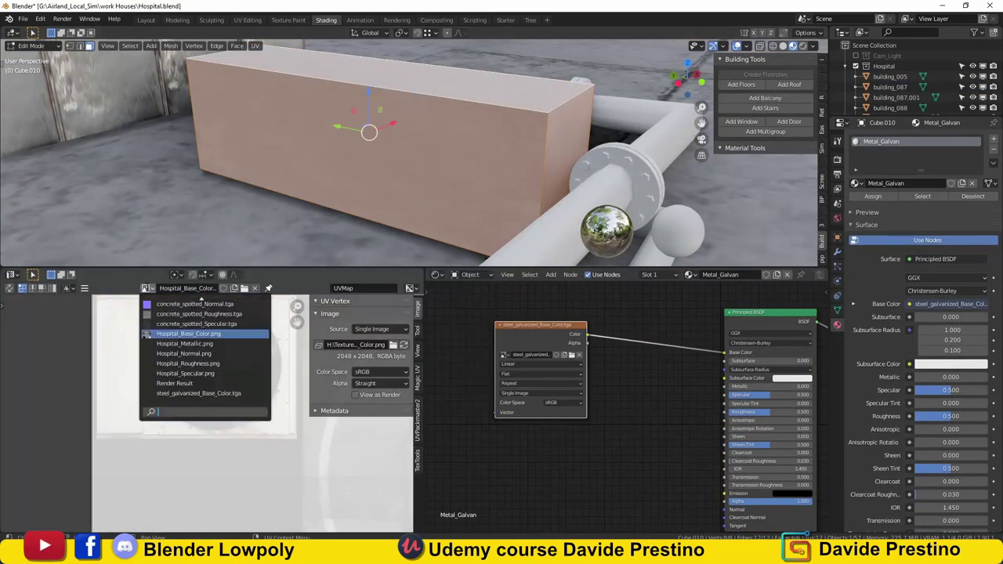
left_click(198, 393)
key("Tab")
- Raise the box along the Z axis to a new height
middle_click_drag(229, 169, 404, 187)
key("g")
key("z")
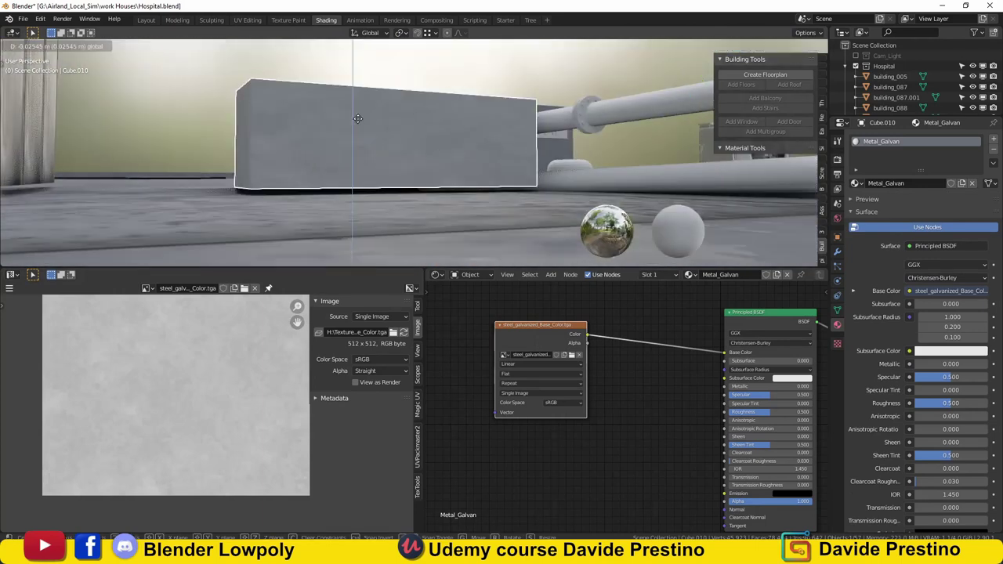
left_click(357, 118)
scroll(358, 119, "down", 3)
middle_click_drag(358, 118, 335, 172)
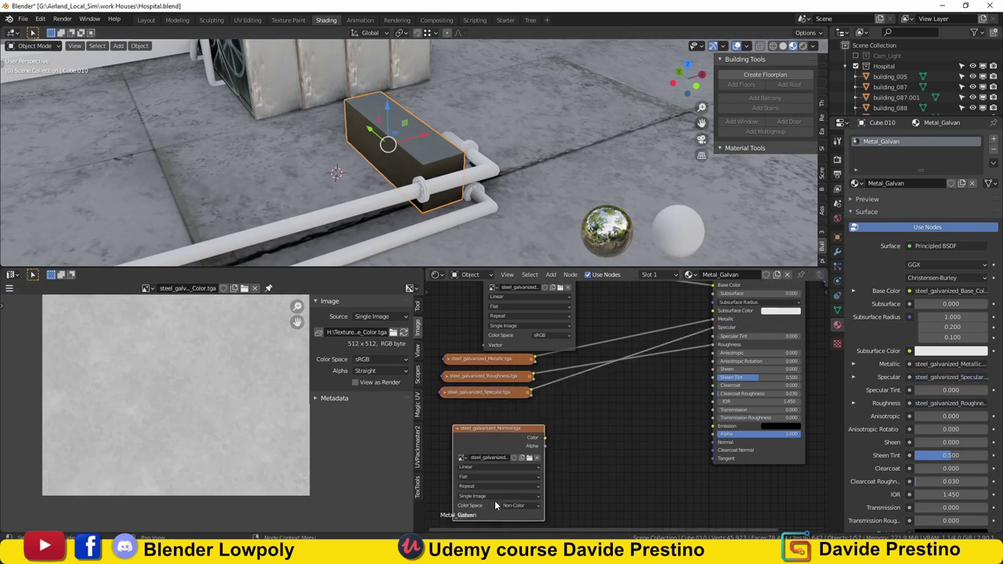
- Add and tidy a Normal Map node for the steel galvanized normal texture
key("ctrl+z")
left_click(438, 413)
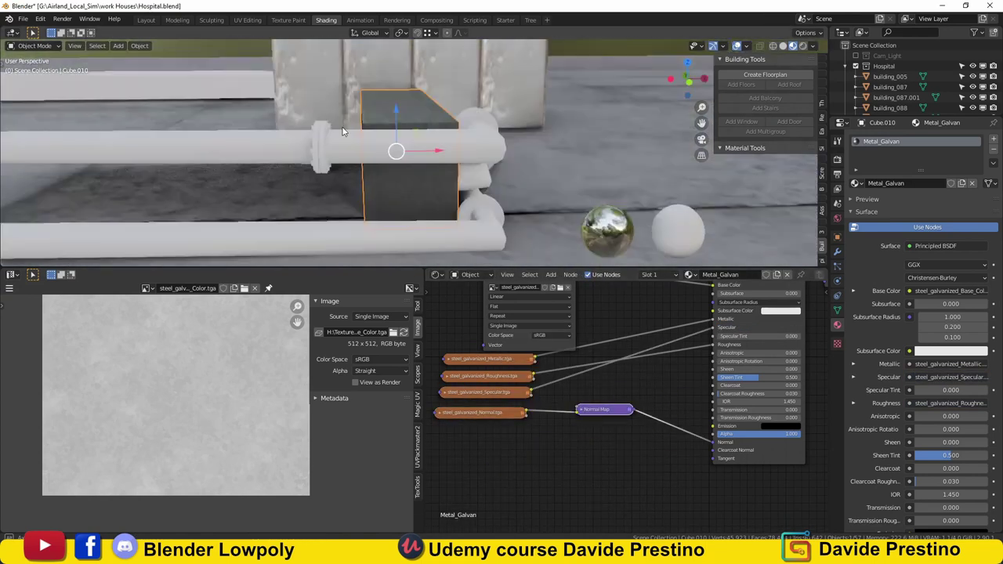
middle_click_drag(408, 156, 454, 180)
- Unwrap the box's UVs in edit mode
key("Tab")
key("u")
left_click(481, 103)
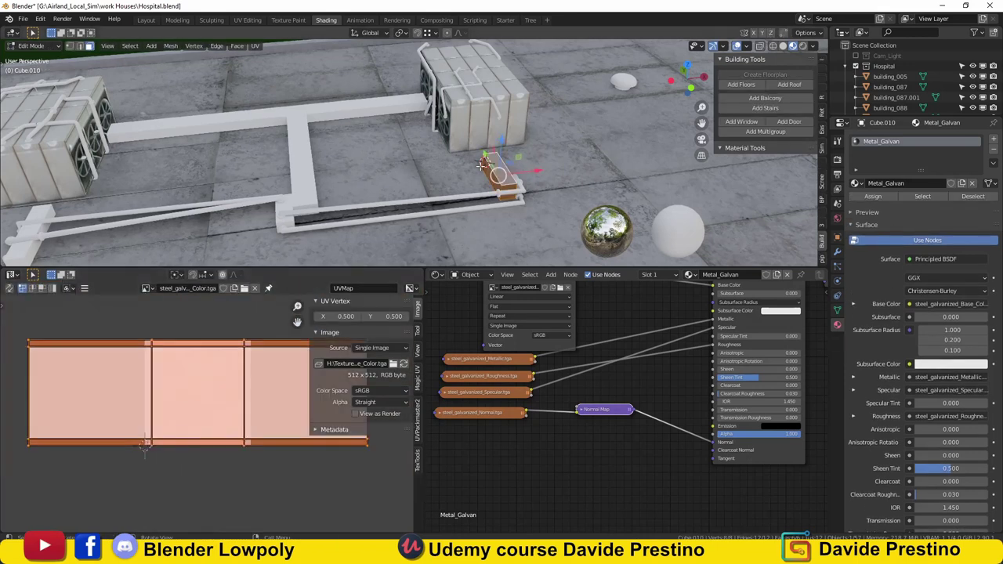
- Assign Metal_Galvan to the beam Cube.012 and resize its UV islands
key("Tab")
left_click(330, 142)
key("KP_Decimal")
left_click(883, 238)
key("Tab")
key("i")
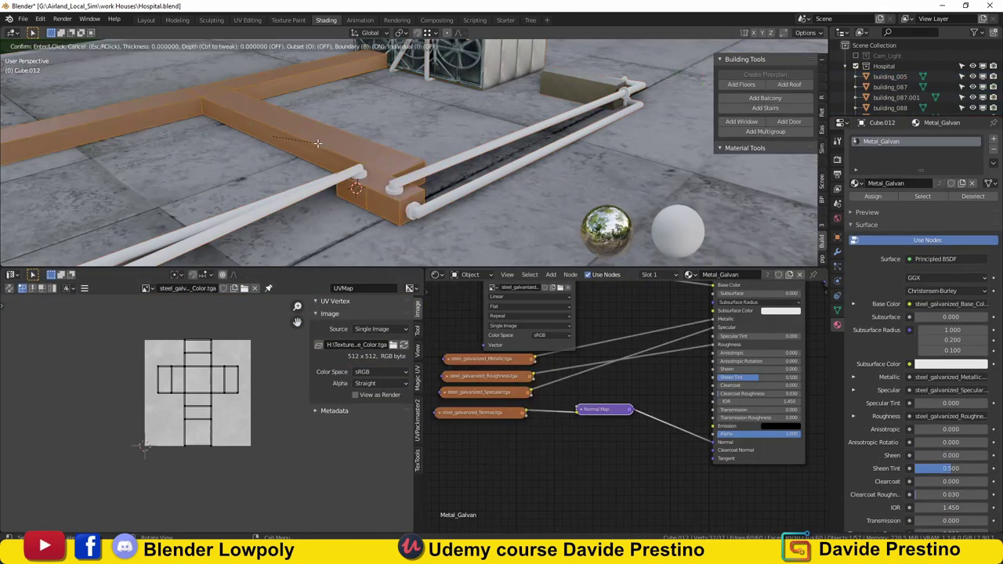
left_click(168, 358)
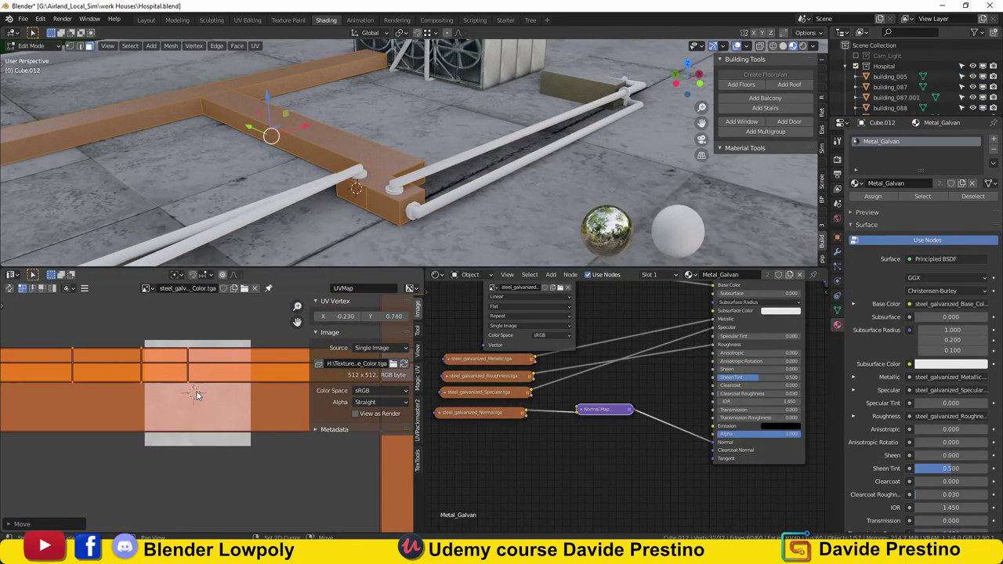
key("Tab")
- Apply Metal_Galvan to the support block Cube.009 and the pipe object
left_click(315, 133)
key("KP_Decimal")
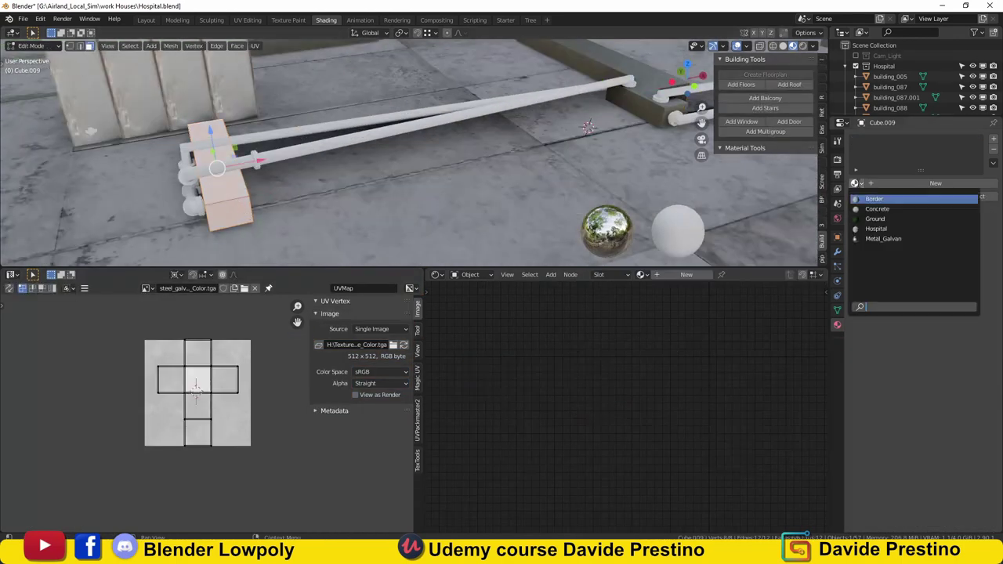
key("Tab")
key("Tab")
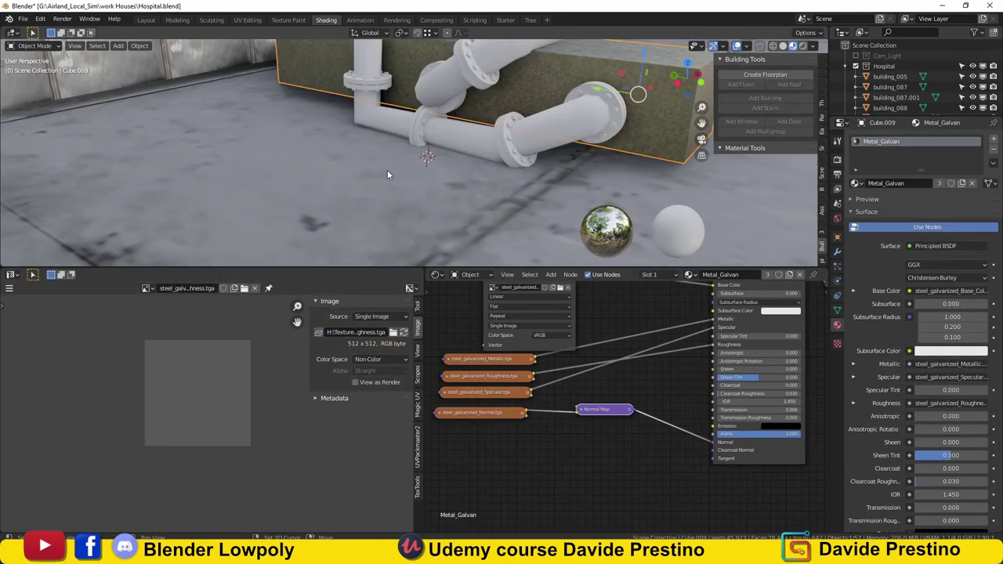
middle_click_drag(387, 170, 280, 158)
left_click(280, 158)
- Link Metal_Galvan to the round roof vents, including Cylinder.008
key("Tab")
key("Tab")
left_click(353, 155)
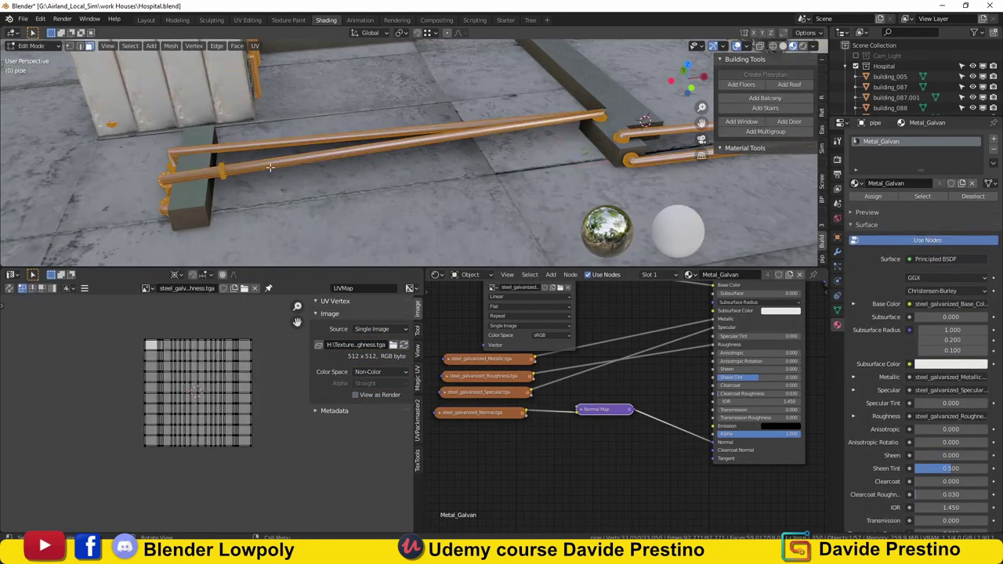
key("KP_Decimal")
key("Tab")
key("Tab")
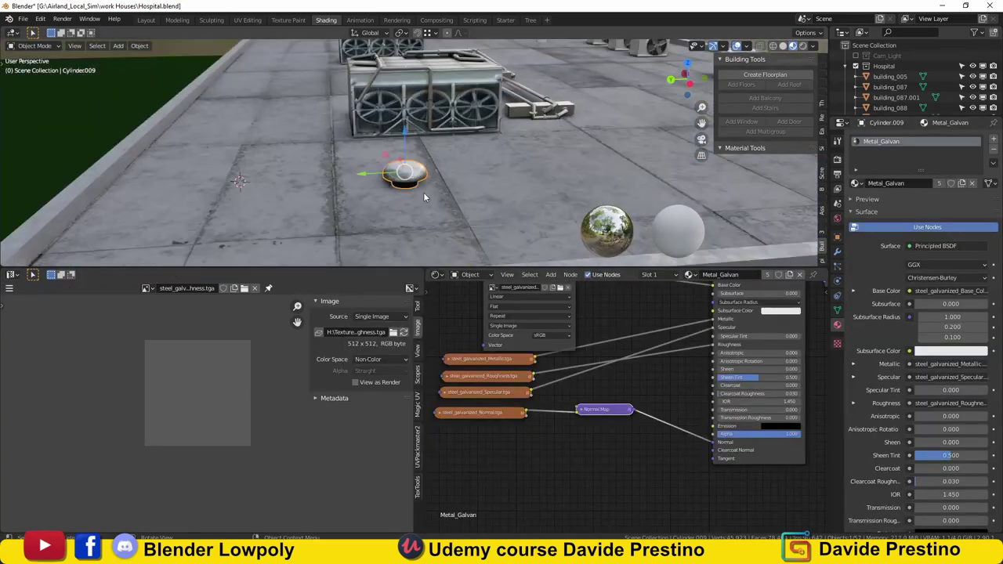
scroll(423, 192, "down", 5)
left_click(525, 157)
left_click(370, 138)
right_click(370, 138)
key("Escape")
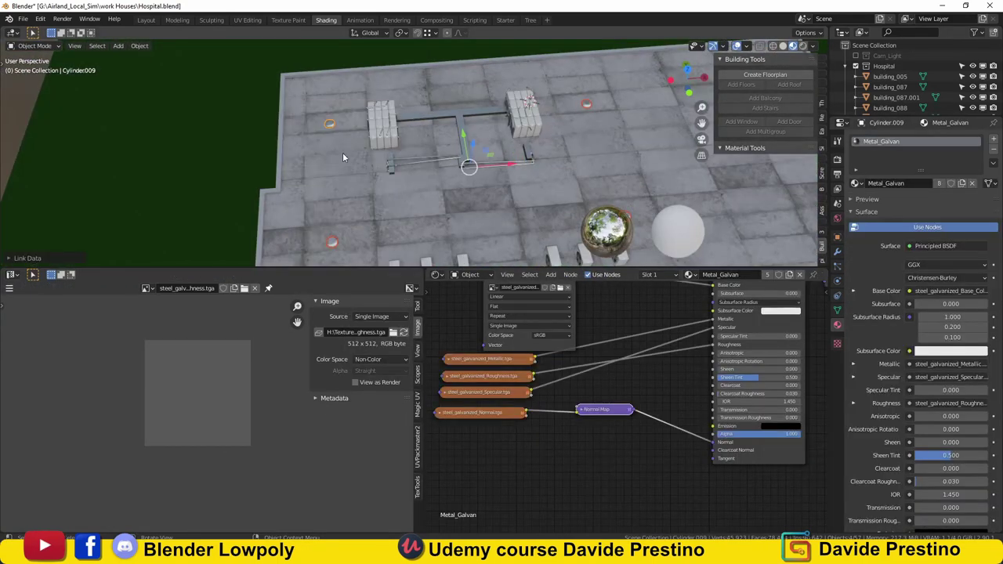
- Select and frame Cube.016, showing its Hospital material, facing the hospital facade
key("KP_Decimal")
scroll(391, 144, "down", 3)
right_click(391, 118)
key("Escape")
middle_click_drag(392, 117, 168, 160)
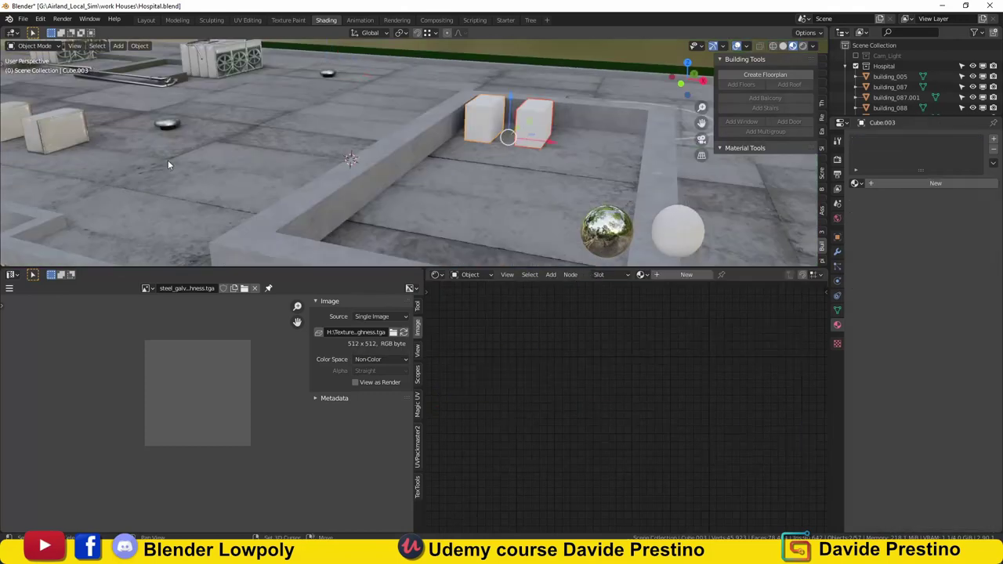
left_click(481, 109)
key("KP_Decimal")
middle_click_drag(563, 181, 406, 132)
- Select building_005's door wall, frame it, and enter edit mode
scroll(351, 90, "down", 5)
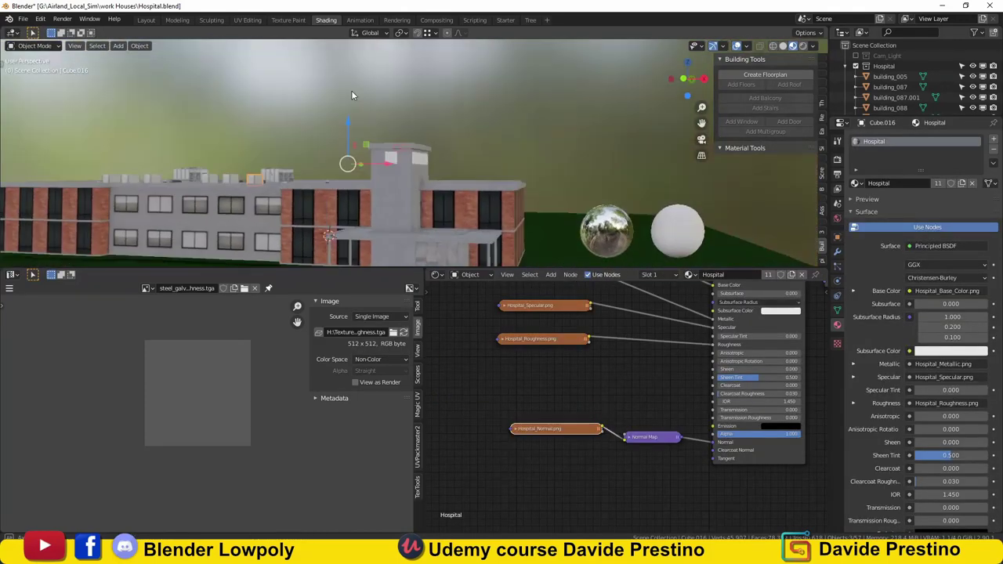
scroll(387, 191, "up", 6)
left_click(383, 180)
left_click(383, 181)
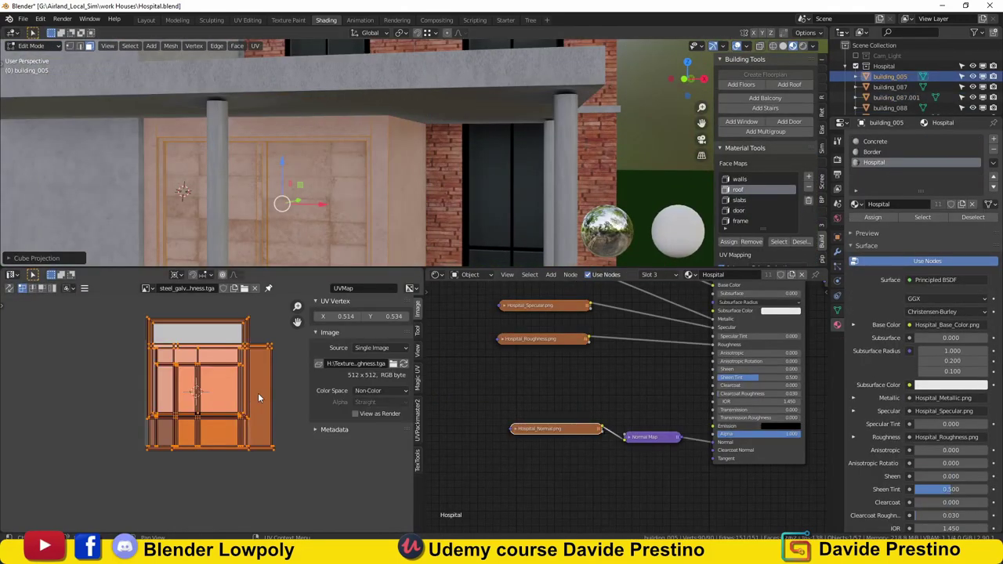
key("KP_Decimal")
key("Tab")
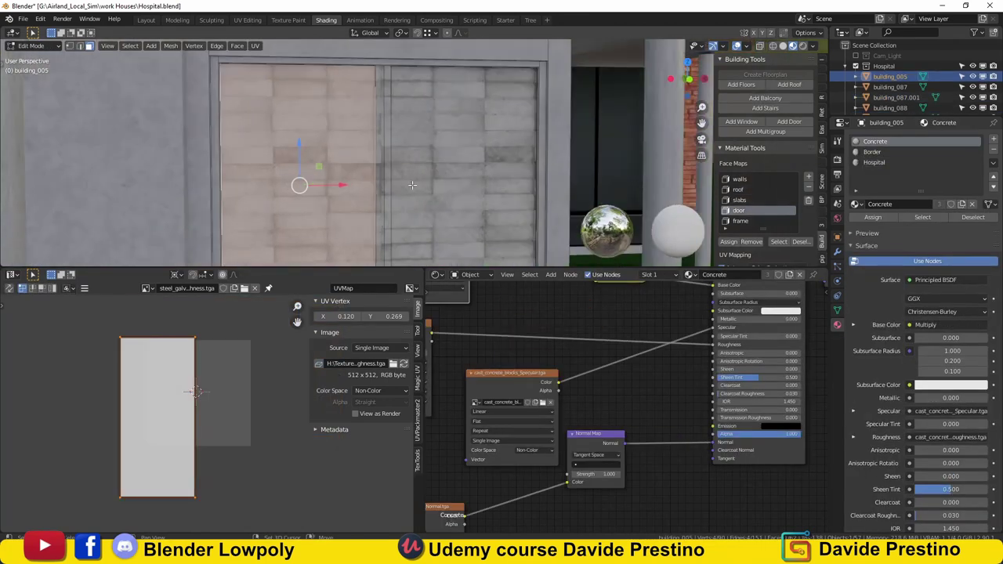
- Reset the door face's UVs and scale and move the island onto the door image
left_click(413, 204)
left_click(408, 264)
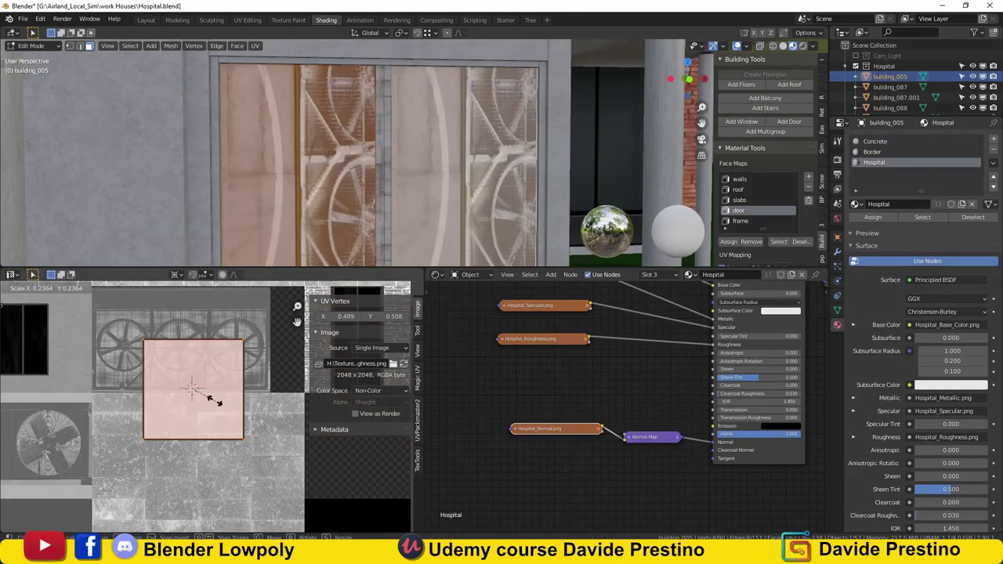
key("s")
key("g")
left_click(48, 386)
key("KP_Decimal")
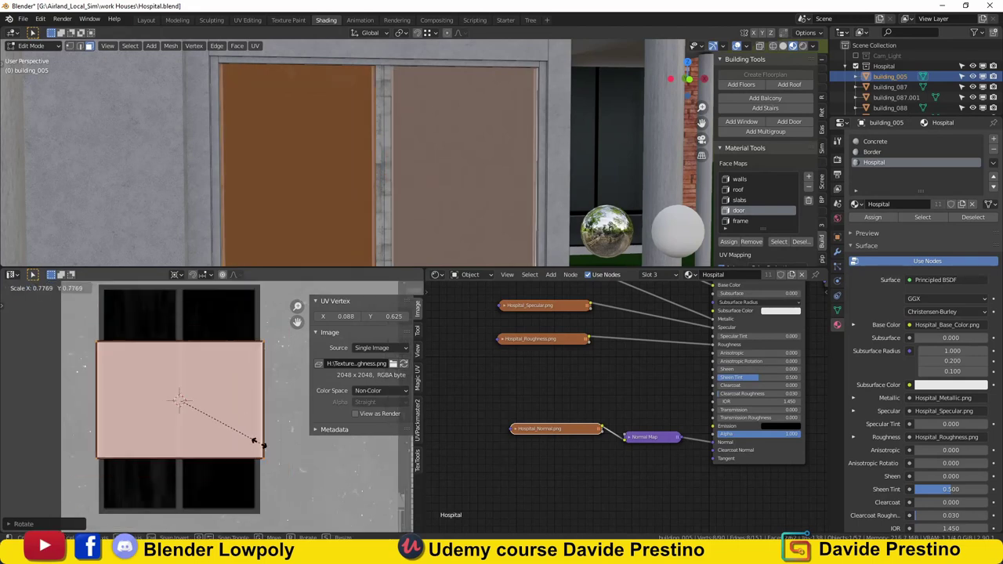
left_click(245, 441)
- Check the doors, then show Hospital_Base_Color.png in the UV editor
key("Tab")
scroll(334, 172, "up", 3)
scroll(373, 170, "up", 3)
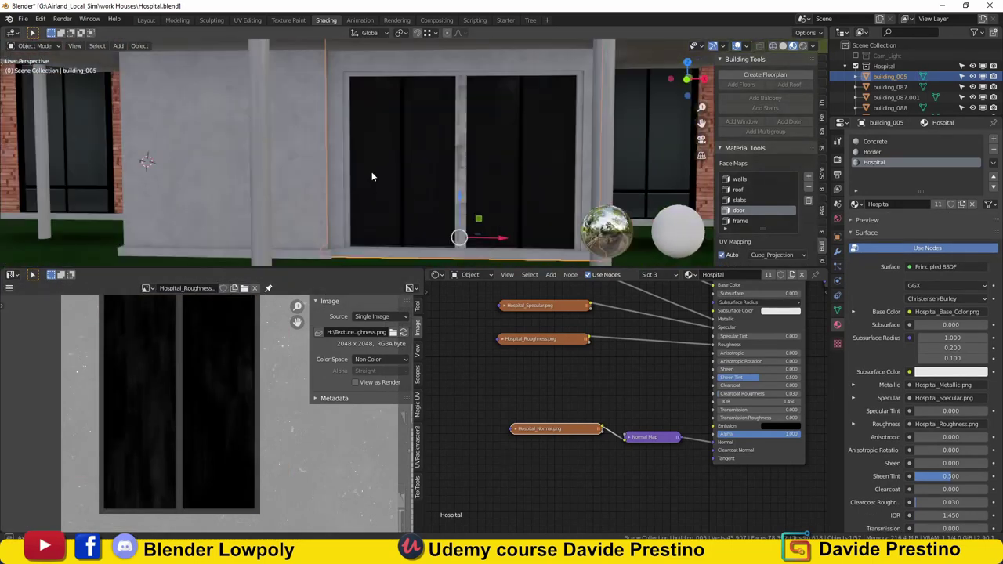
scroll(690, 255, "down", 4)
key("Tab")
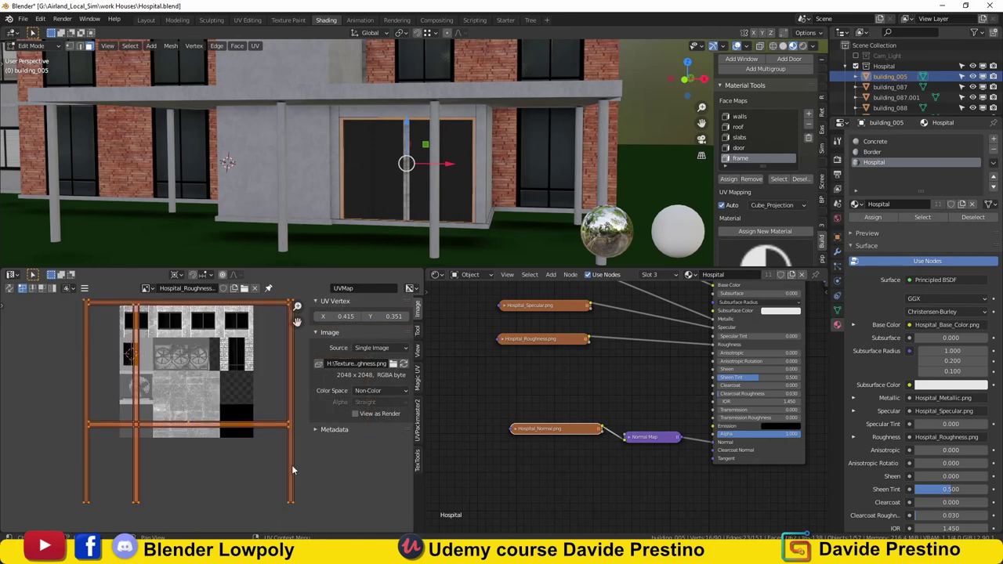
scroll(188, 304, "up", 1)
left_click(188, 304)
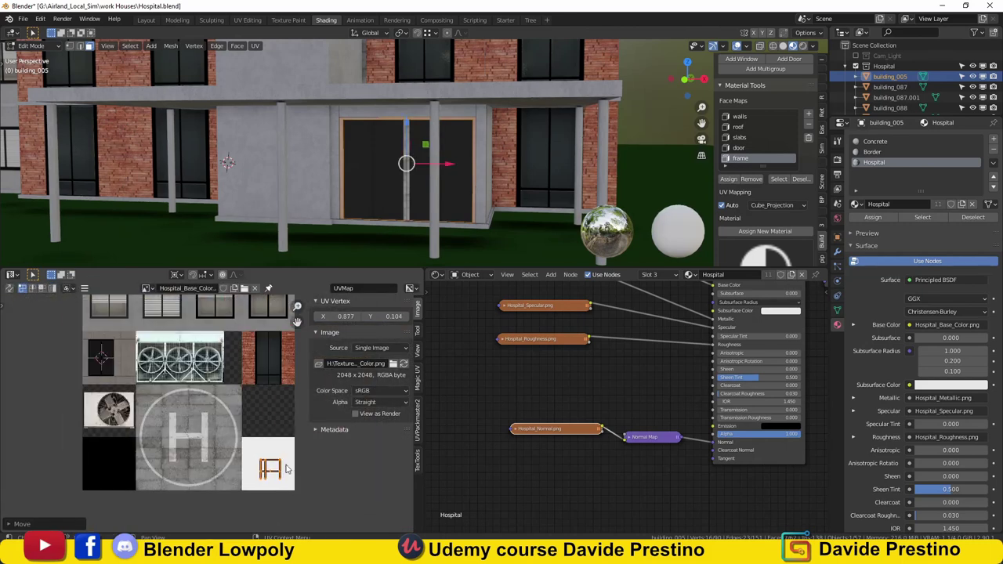
scroll(392, 157, "up", 5)
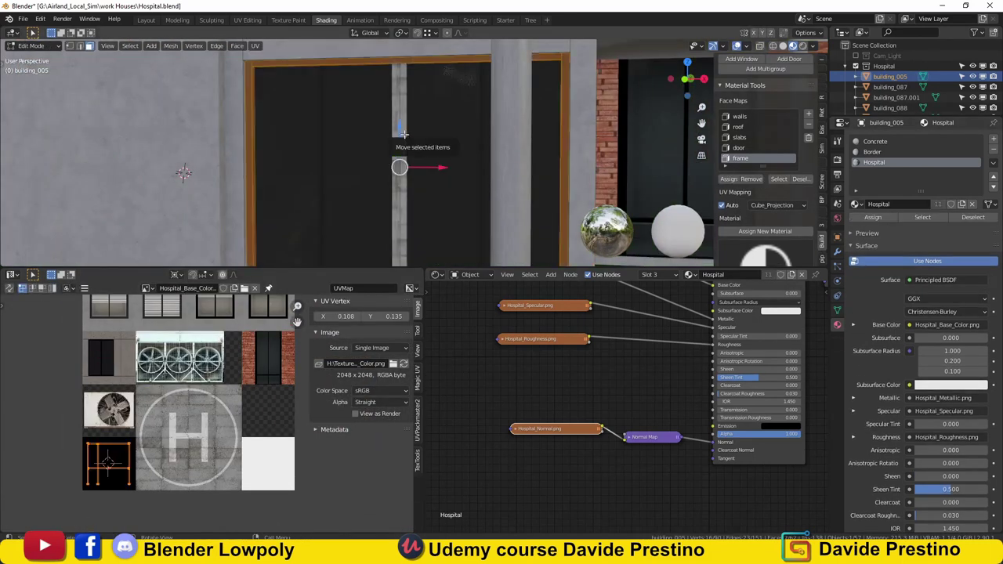
- Select a door-frame strip face on the building, then leave edit mode
left_click(404, 173)
scroll(470, 157, "up", 1)
key("Tab")
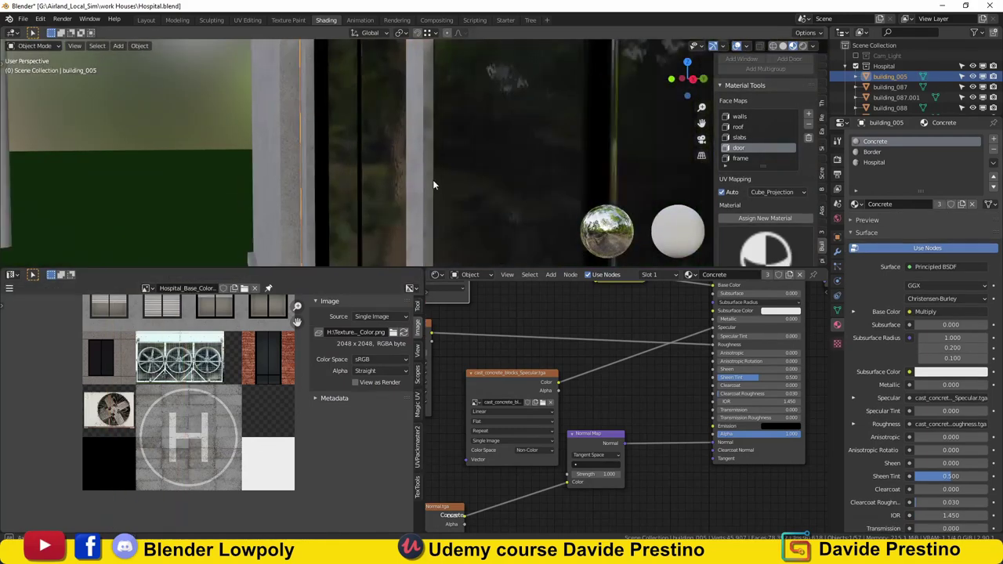
scroll(470, 145, "down", 5)
scroll(461, 147, "down", 3)
scroll(407, 131, "up", 5)
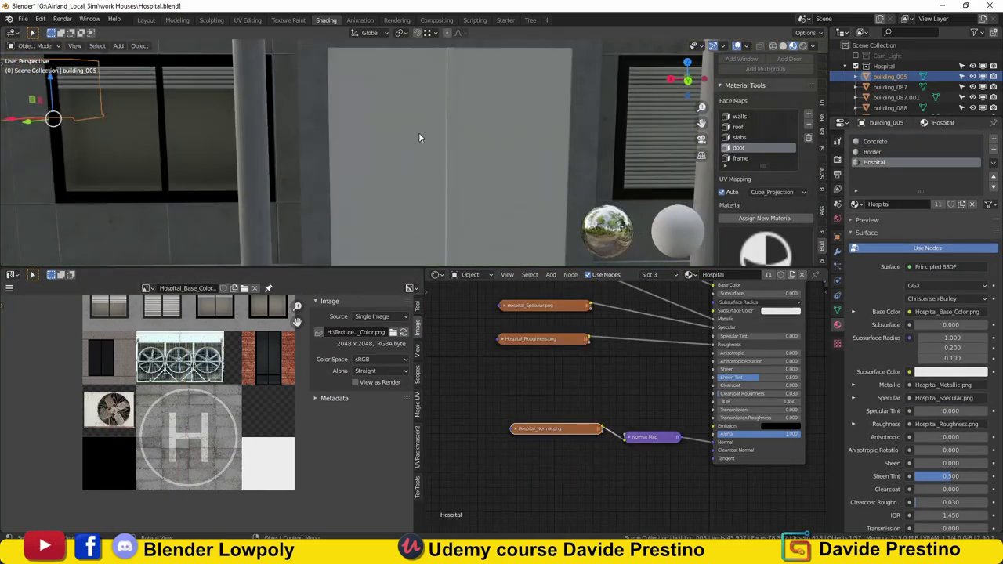
- Move and scale building_088.001's strip UV island to fit the door texture
left_click(445, 196)
key("Tab")
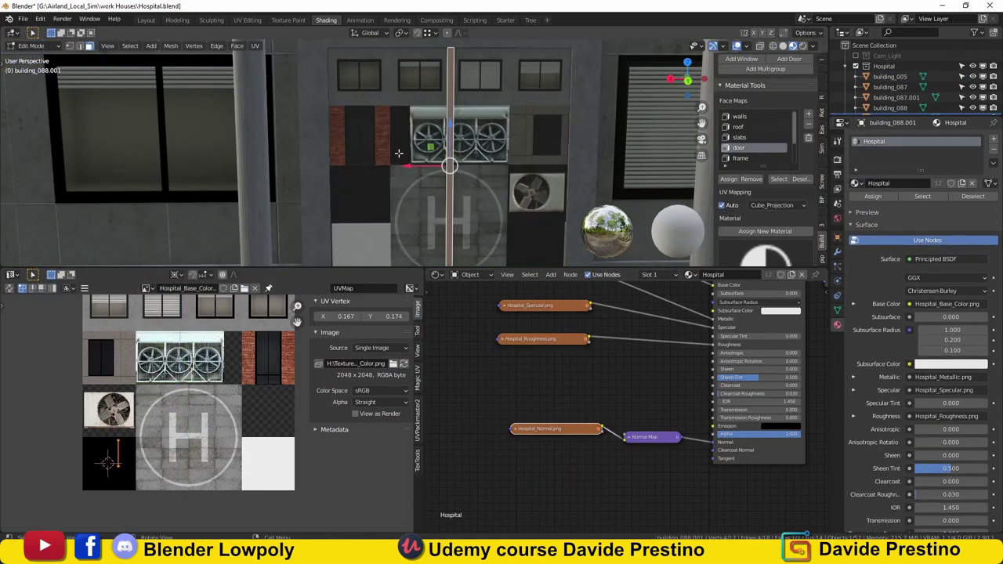
left_click(398, 152, "ctrl")
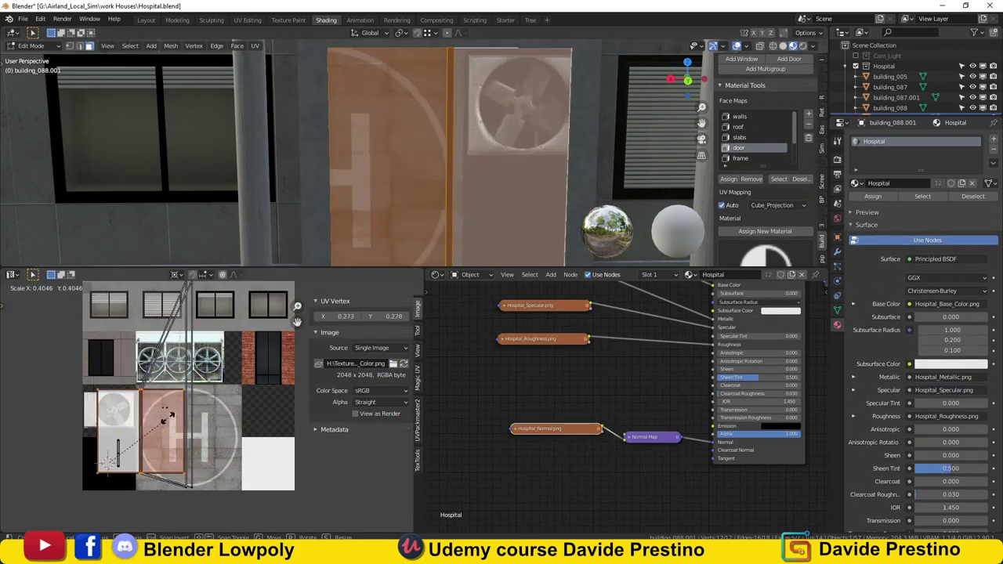
left_click_drag(214, 368, 258, 424)
scroll(253, 419, "up", 3)
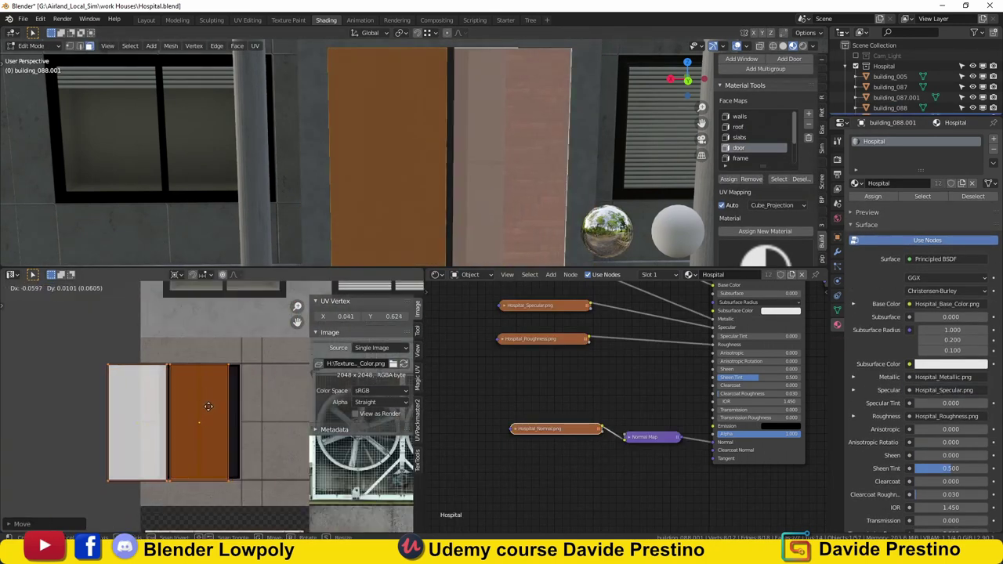
left_click(208, 406)
scroll(413, 235, "down", 2)
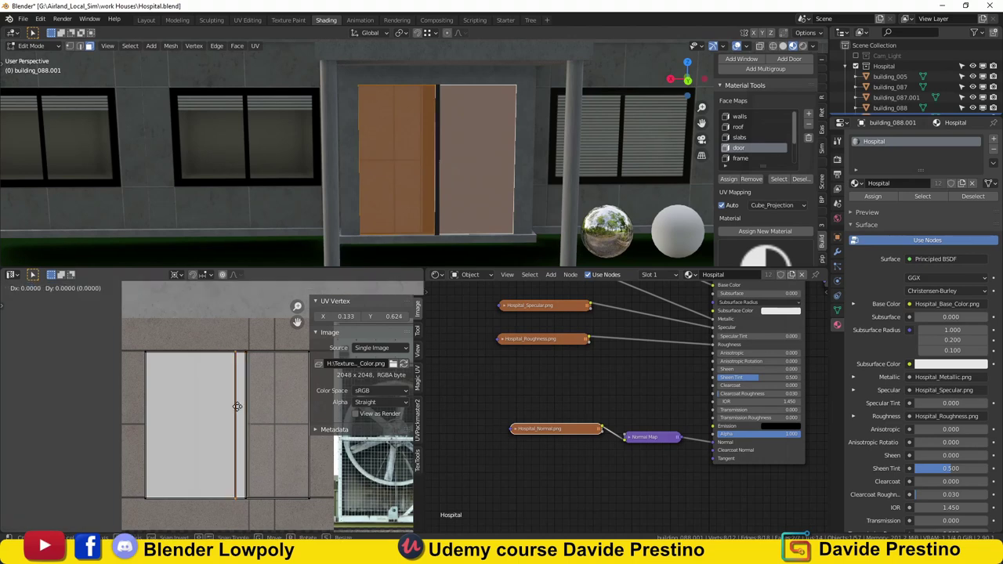
key("s")
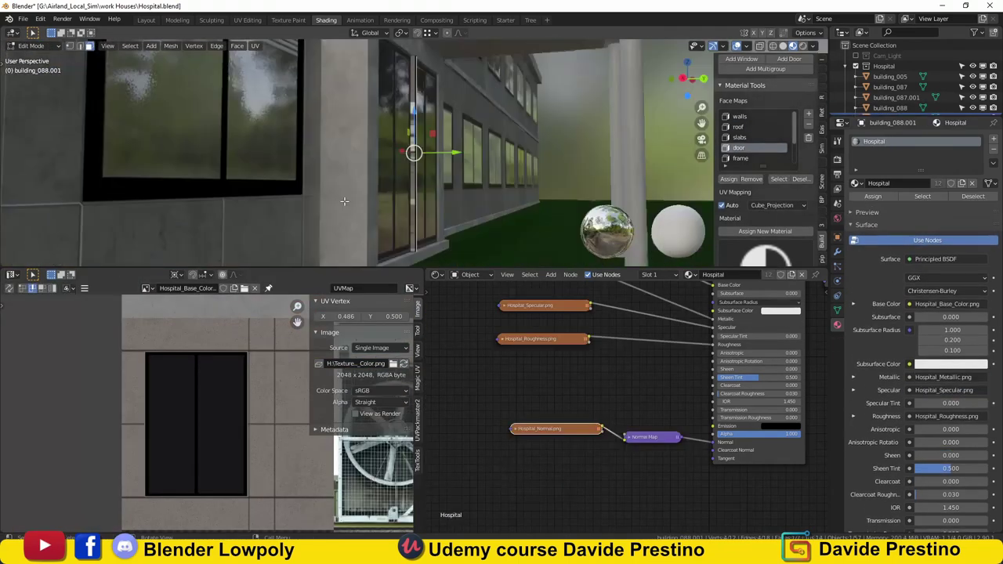
scroll(235, 407, "down", 3)
key("Return")
scroll(323, 178, "down", 3)
- Inspect the rooftop box's door frame and the strip object beside the sign
left_click(221, 207)
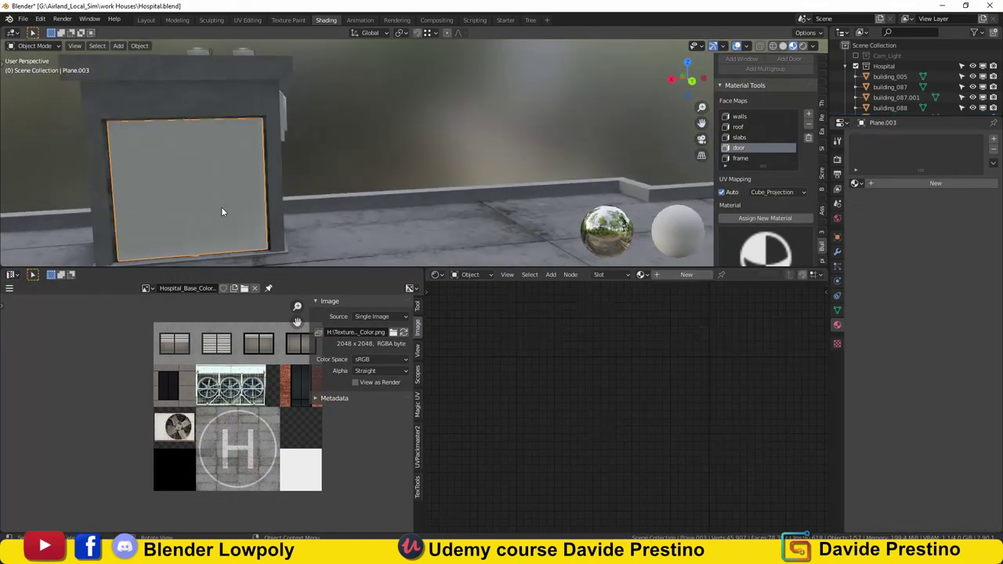
key("Tab")
left_click(362, 148, "alt")
key("Tab")
left_click(463, 235)
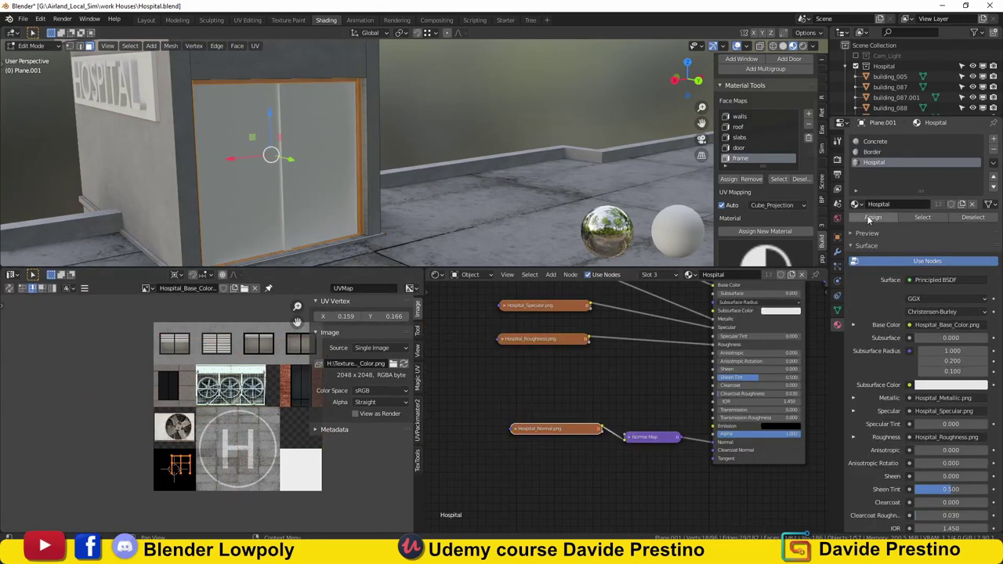
scroll(463, 259, "down", 5)
mouse_move(463, 258)
middle_mouse_down()
mouse_move(480, 178)
mouse_move(424, 73)
middle_mouse_up()
scroll(415, 102, "up", 5)
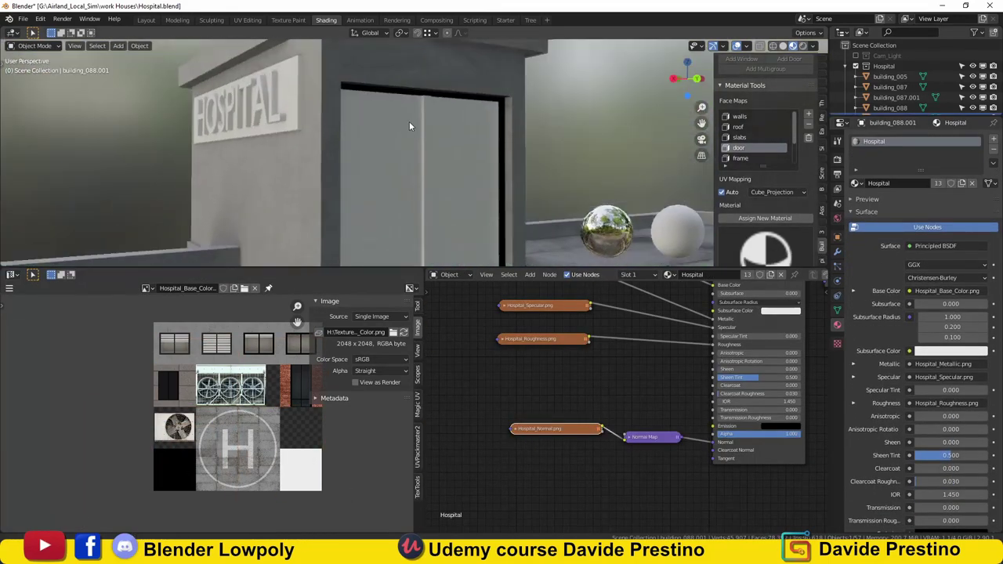
- Move all of Plane.003's UVs onto the atlas door texture, sliding them along X
left_click(469, 178)
key("Tab")
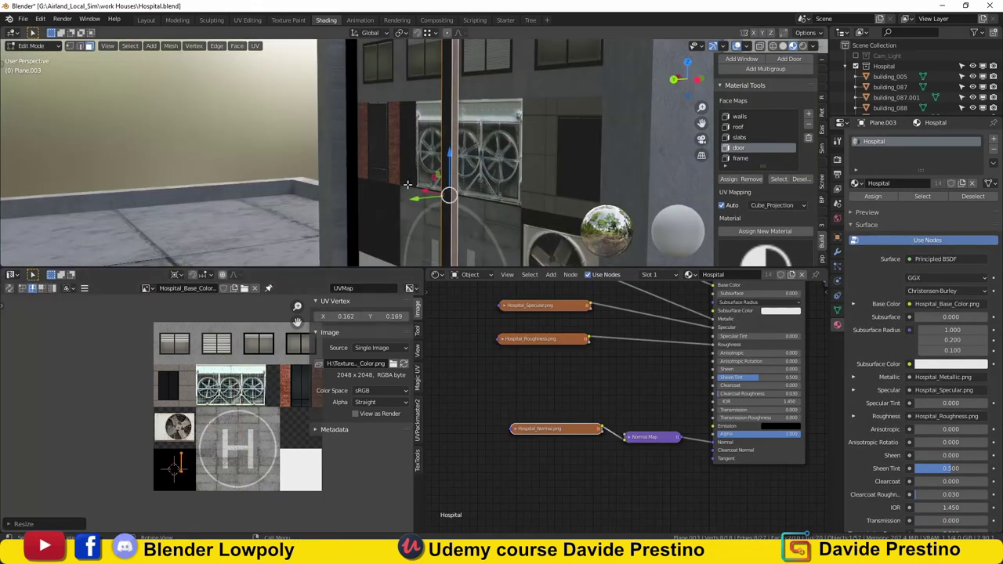
key("a")
key("g")
scroll(126, 439, "up", 3)
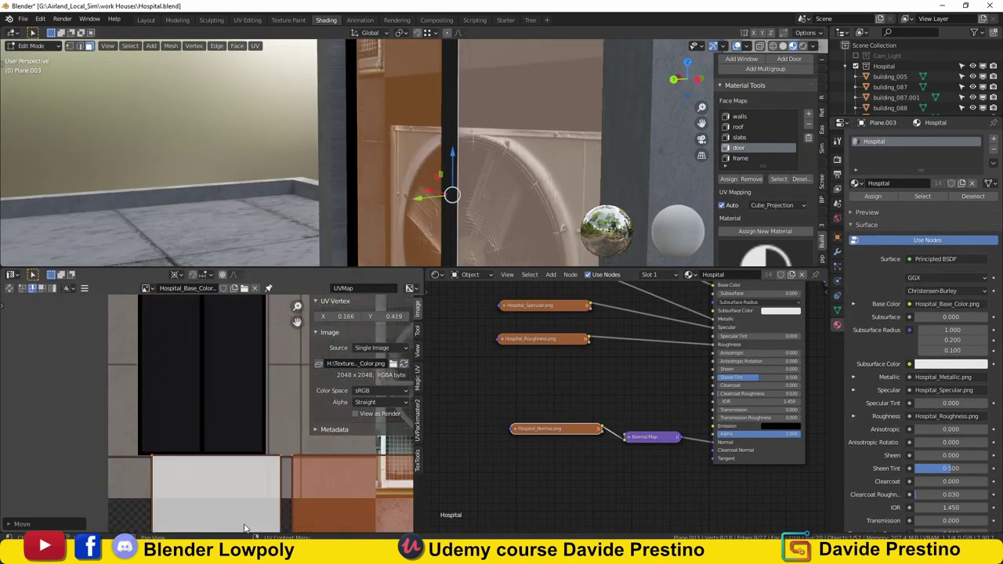
scroll(240, 427, "down", 3)
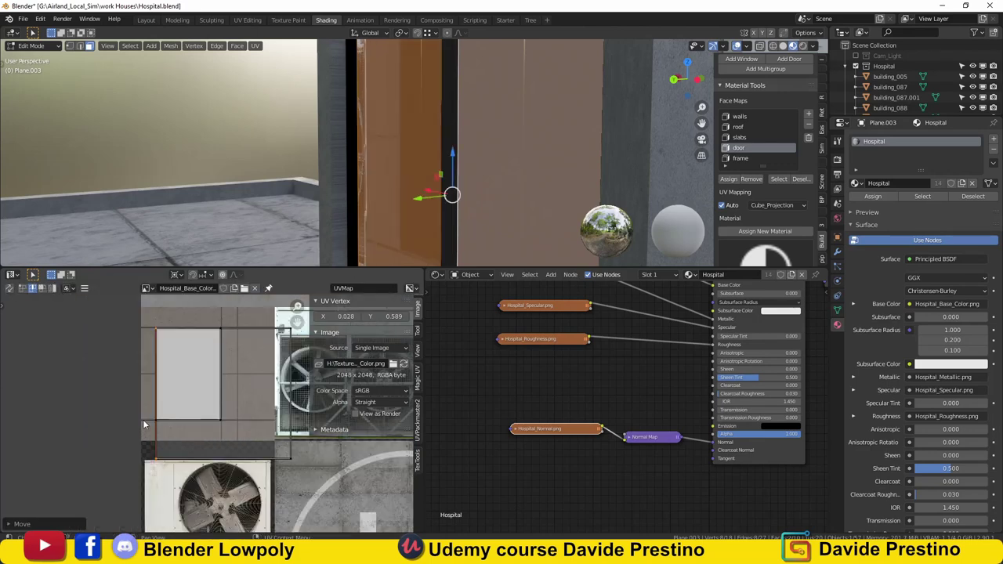
key("g")
key("x")
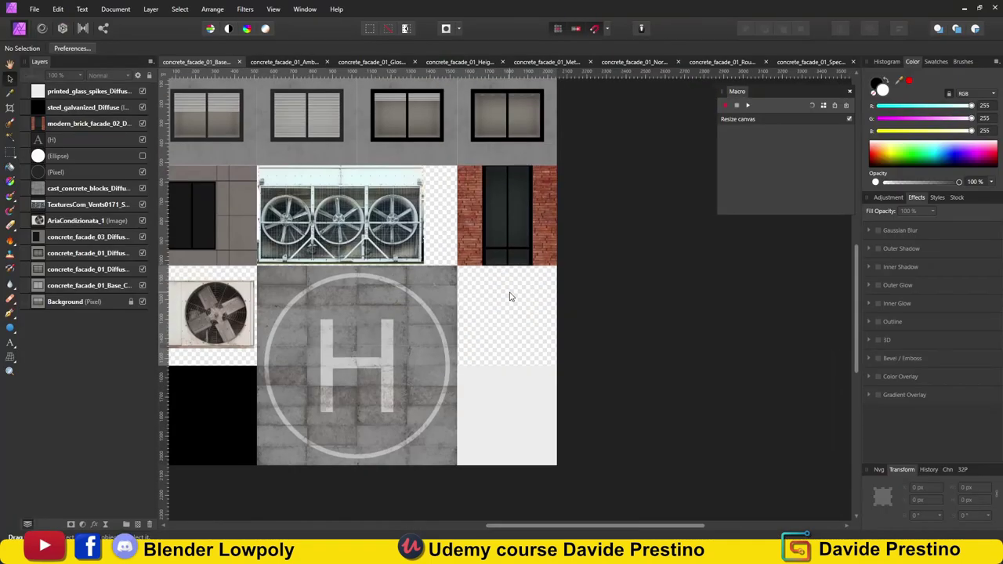
scroll(509, 296, "up", 4, "ctrl")
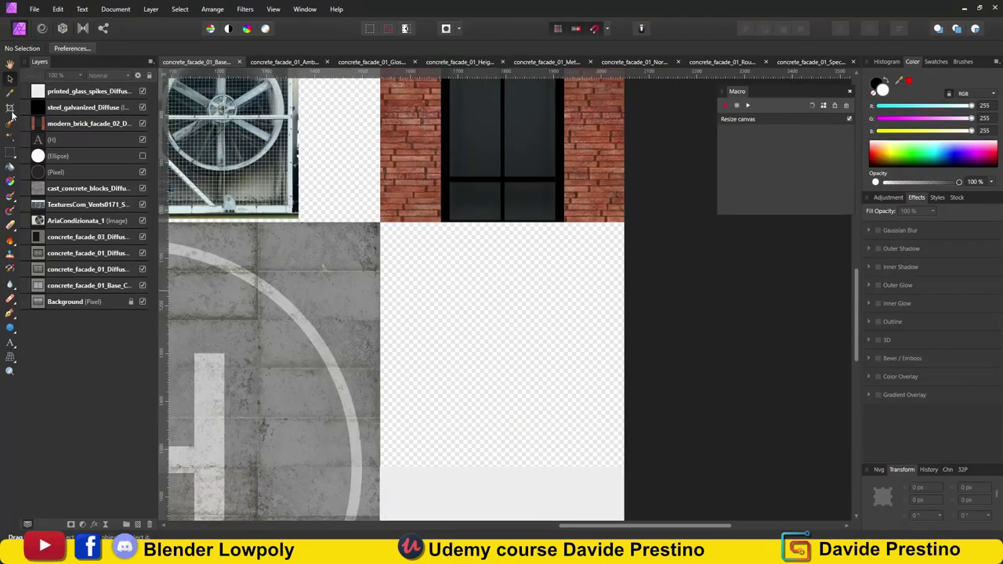
- Fill the empty atlas slot with a blue rectangle and stretch the metallic map's image into it
left_click_drag(392, 242, 624, 467)
left_click_drag(989, 153, 955, 159)
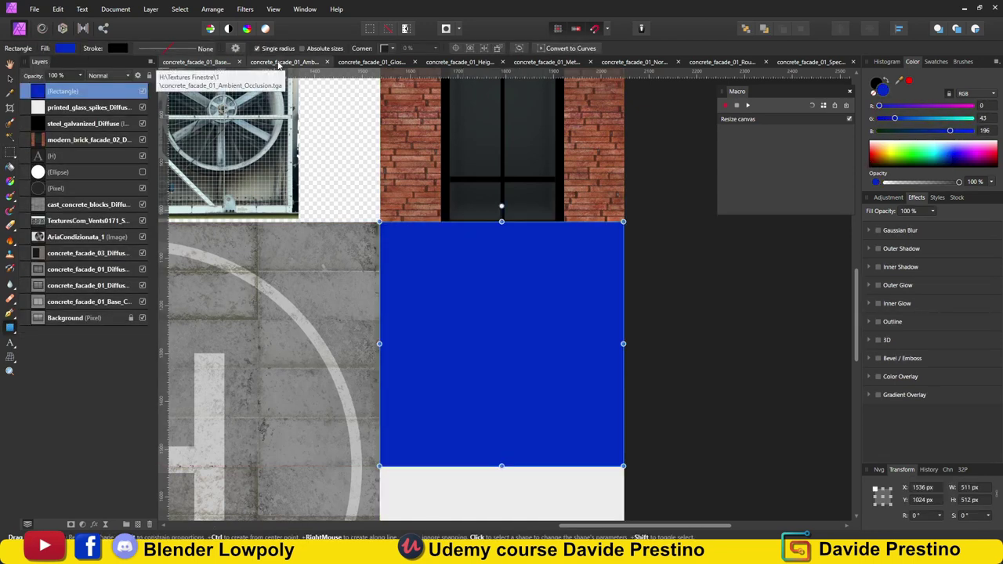
left_click(348, 61)
scroll(765, 393, "up", 4, "ctrl")
scroll(468, 366, "down", 3)
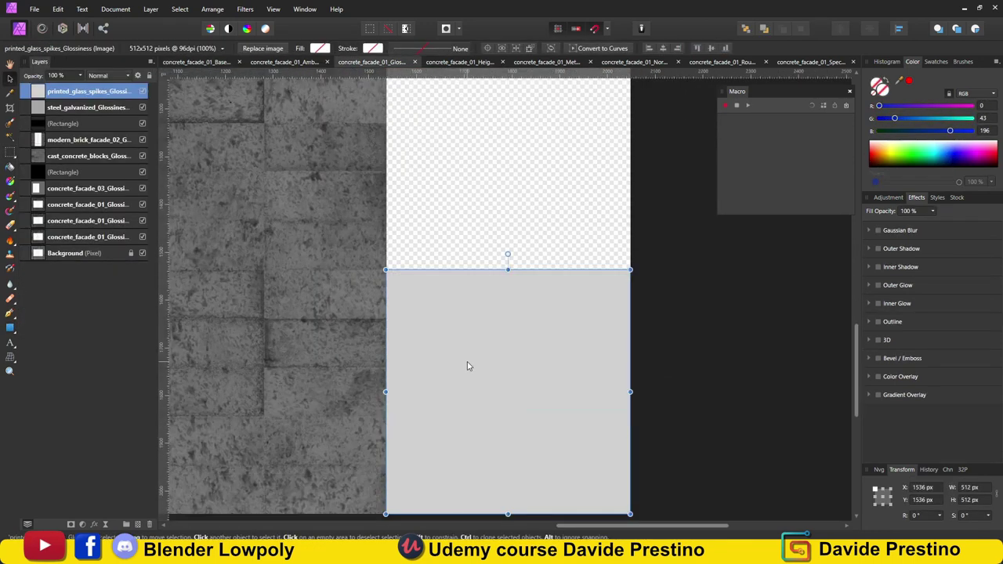
left_click(460, 61)
scroll(528, 229, "down", 3, "ctrl")
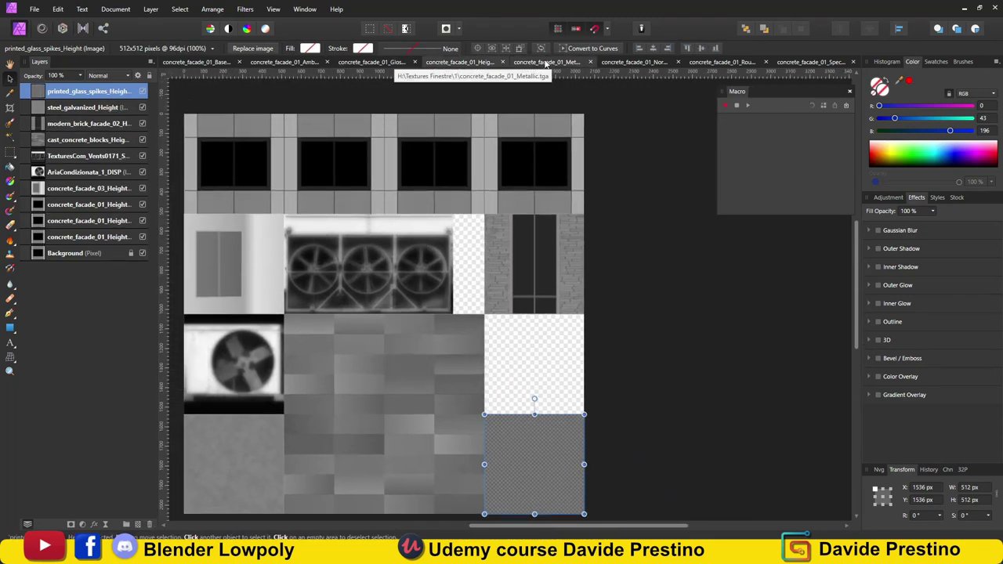
left_click(546, 61)
left_click_drag(486, 402, 487, 296)
- Export the maps, overwriting Hospital_Metallic.png, and adjust the blue rectangle's height
key("ctrl+Tab")
left_click(798, 63)
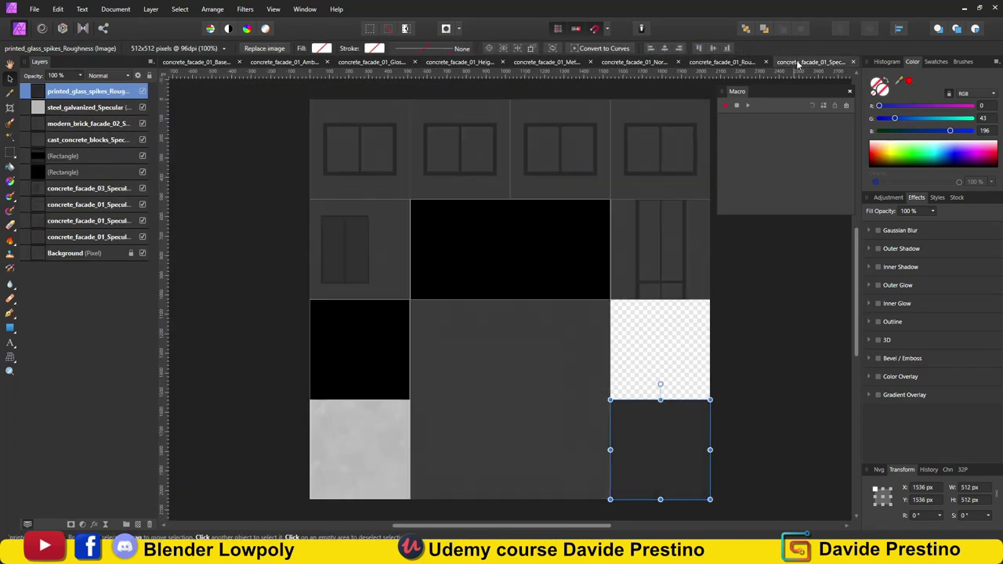
left_click(693, 426)
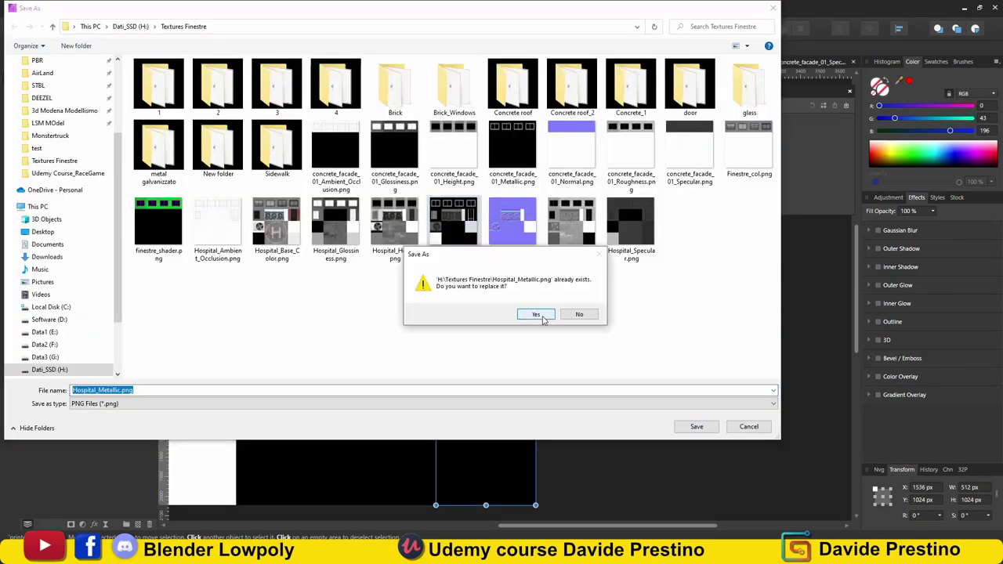
left_click(531, 313)
left_click(461, 62)
left_click(587, 340)
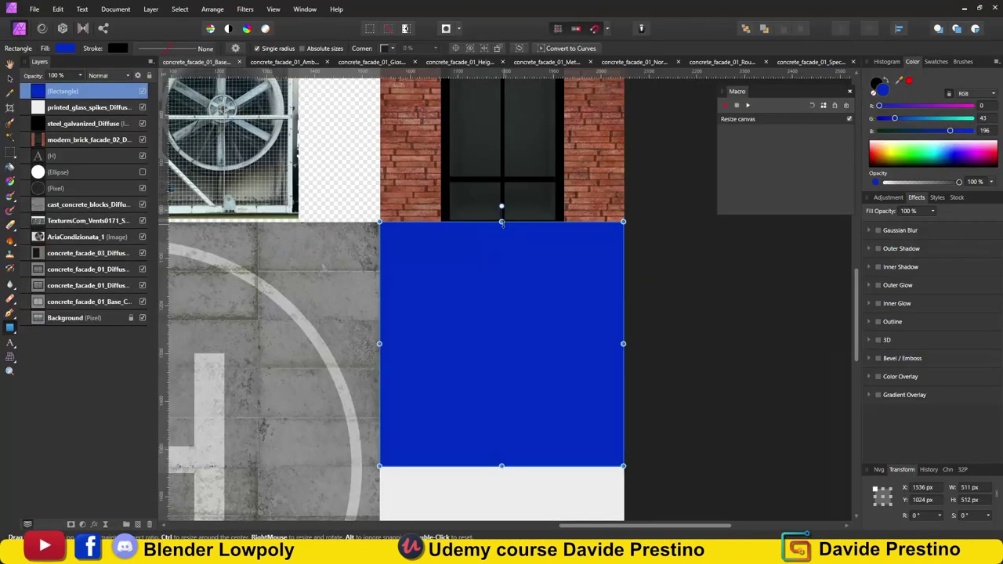
left_click_drag(459, 285, 504, 352)
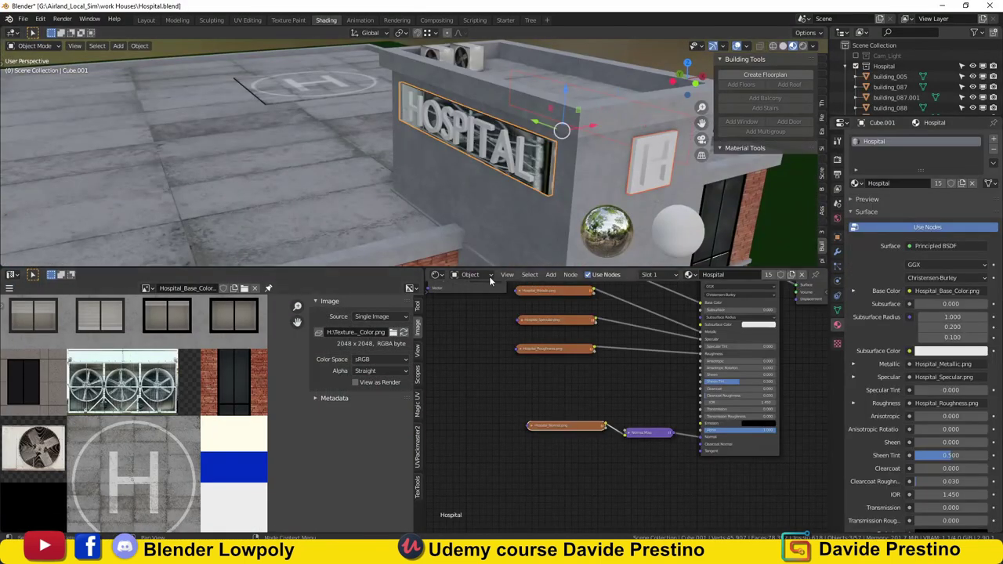
- Shrink the selected UVs and display the Hospital_Roughness map in the image editor
key("s")
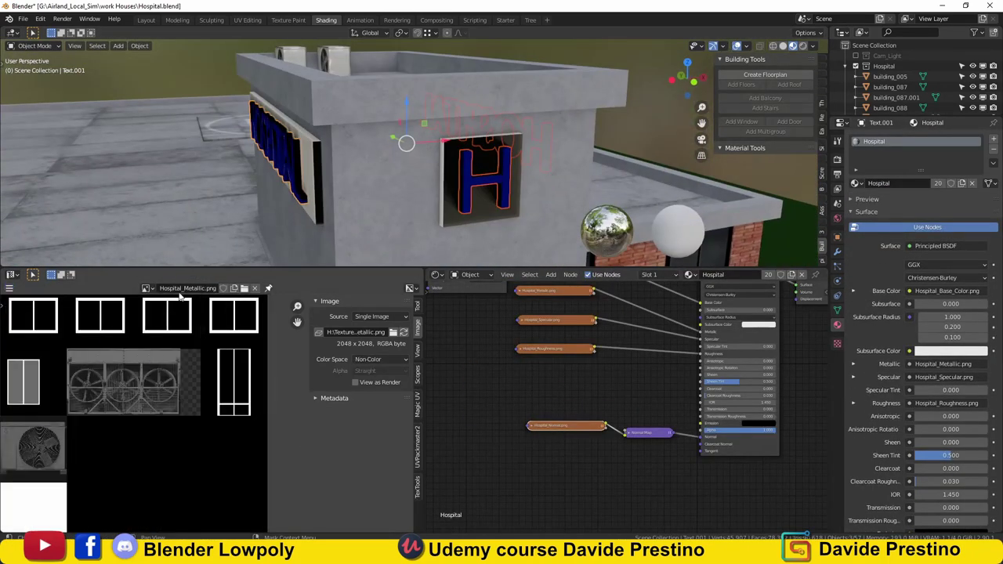
left_click(188, 324)
left_click(10, 289)
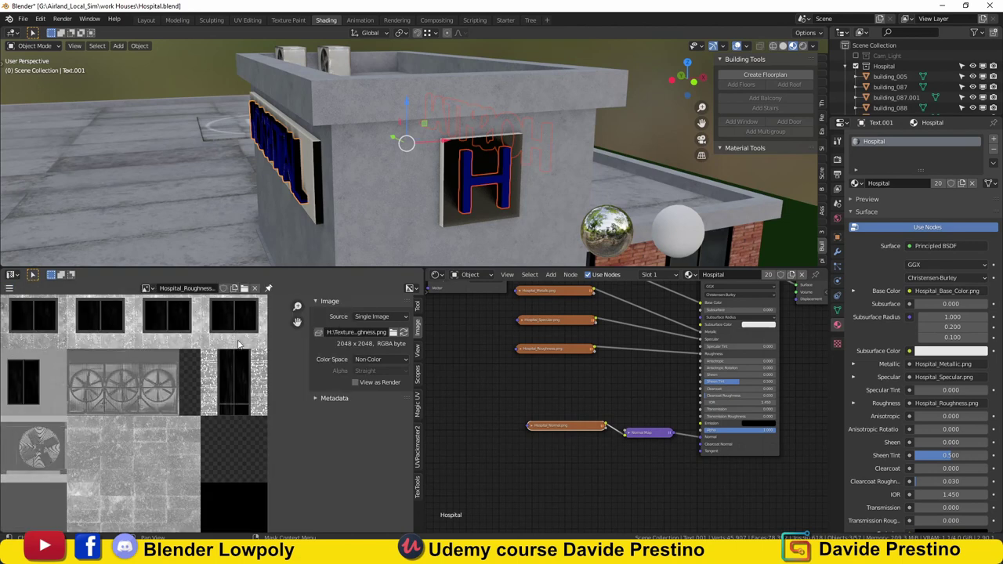
middle_click_drag(376, 196, 413, 208)
scroll(157, 307, "down", 2)
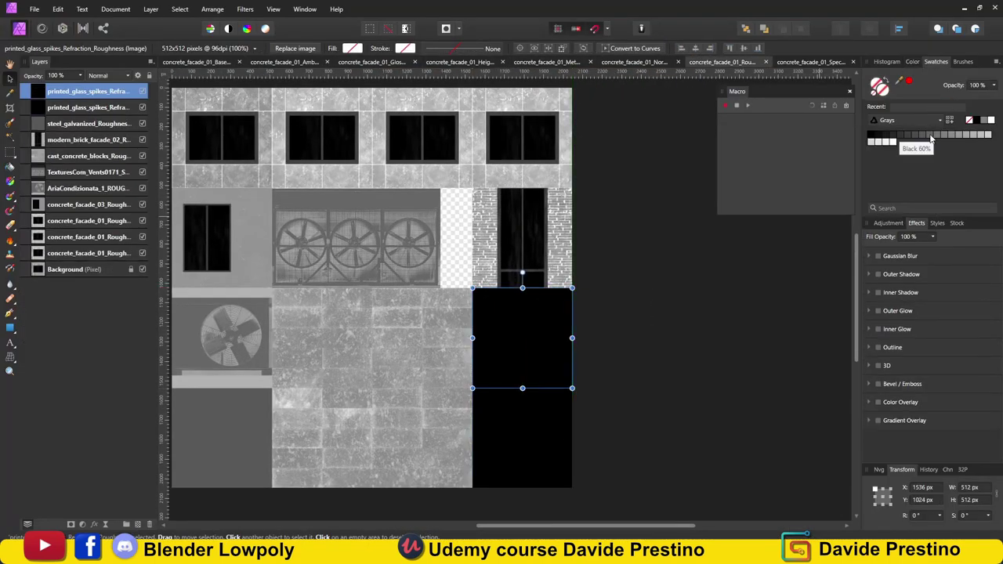
- Fill the black block with mid grey and export the roughness map as a 2048 px PNG
left_click(351, 47)
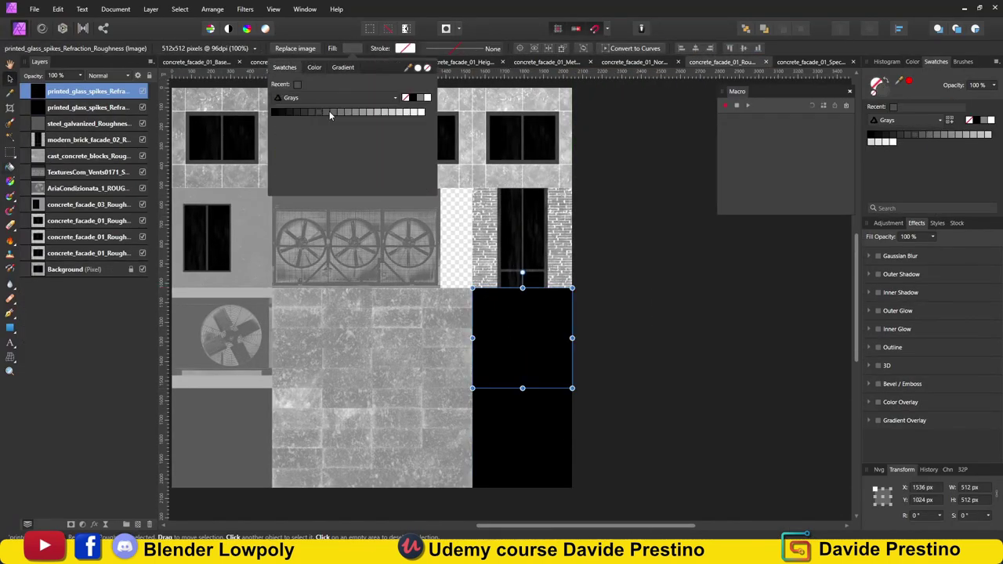
left_click(530, 339)
key("ctrl+shift+alt+w")
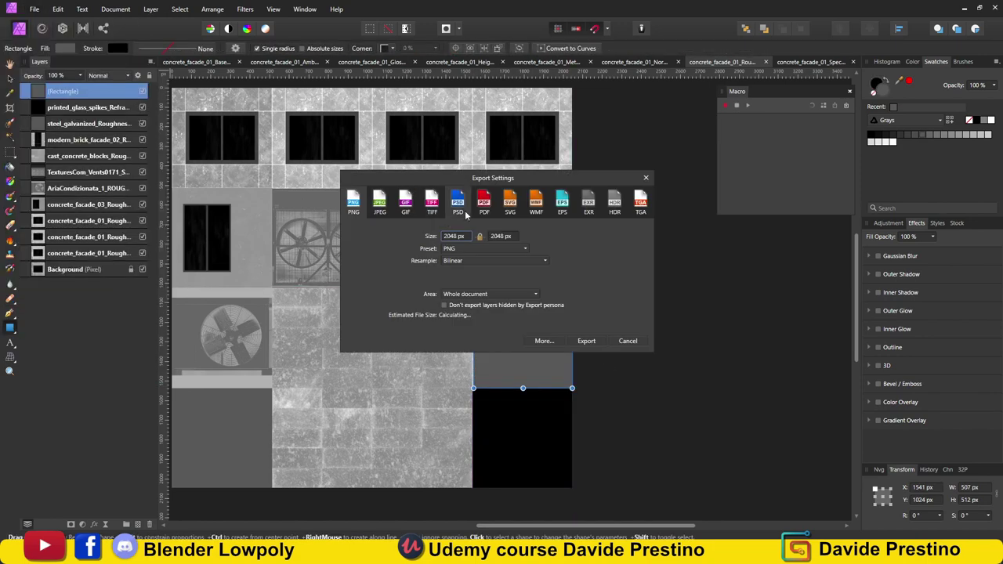
key("Return")
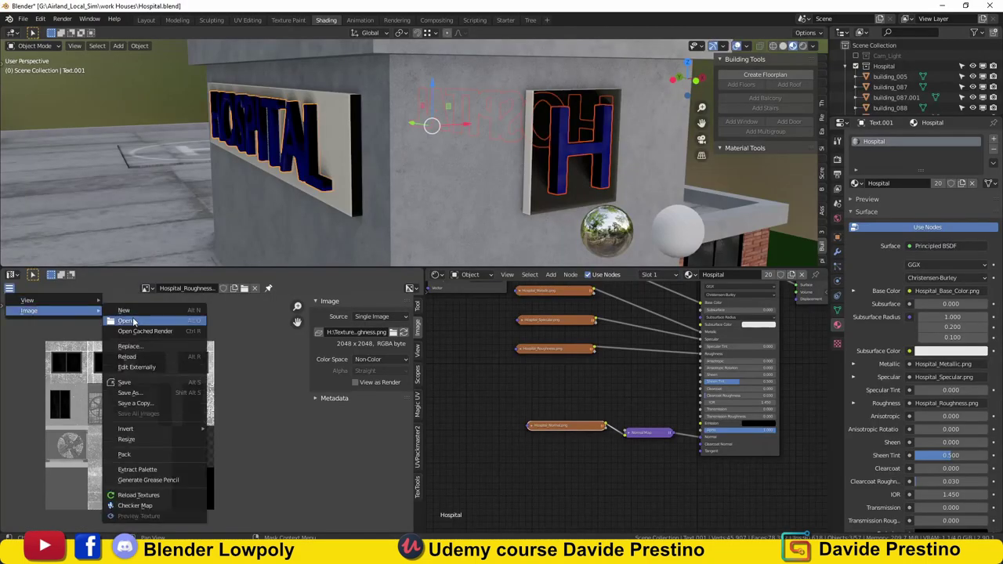
- Select the main building_087 object
middle_click_drag(355, 191, 516, 162)
mouse_move(731, 224)
middle_mouse_down()
mouse_move(506, 155)
mouse_move(392, 271)
mouse_move(392, 242)
mouse_move(410, 229)
mouse_move(487, 224)
mouse_move(384, 218)
middle_mouse_up()
scroll(505, 159, "down", 4)
left_click(505, 162)
left_click(384, 188)
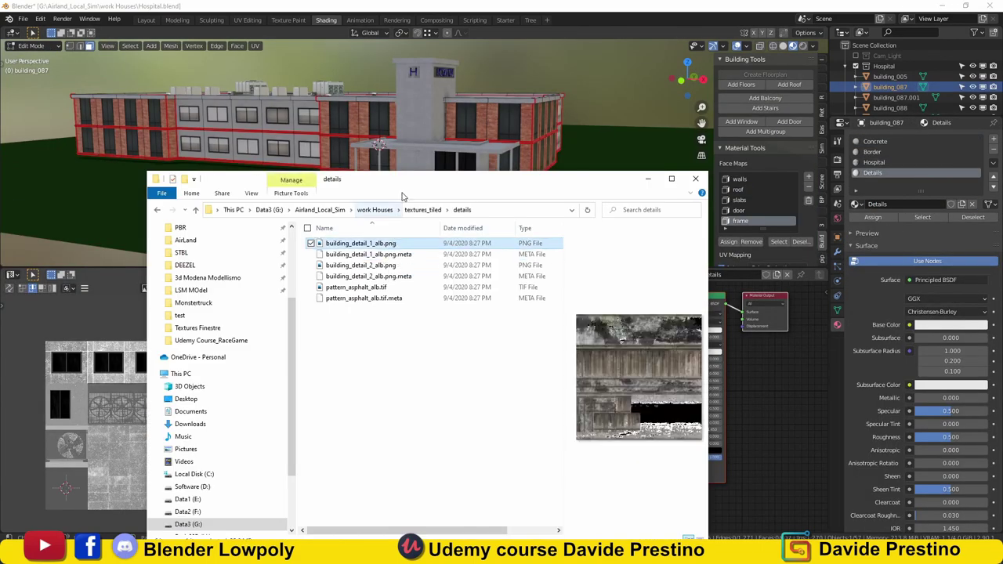
- Add building_detail_1_alb.png as an image texture node and set the material's Blend Mode to Alpha Clip
left_click_drag(360, 243, 517, 321)
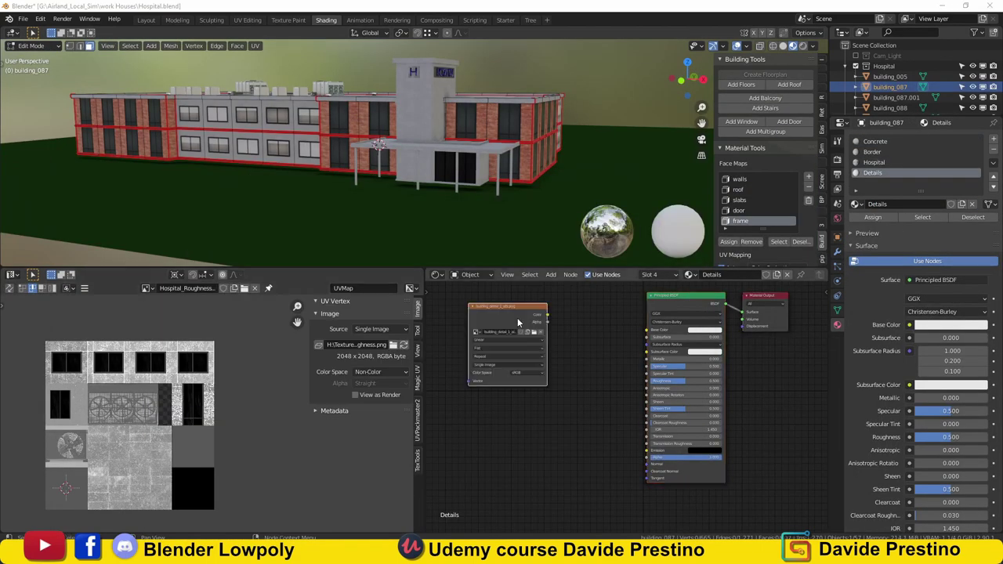
scroll(895, 330, "down", 5)
left_click(952, 420)
left_click(940, 432)
middle_click_drag(548, 157, 485, 179)
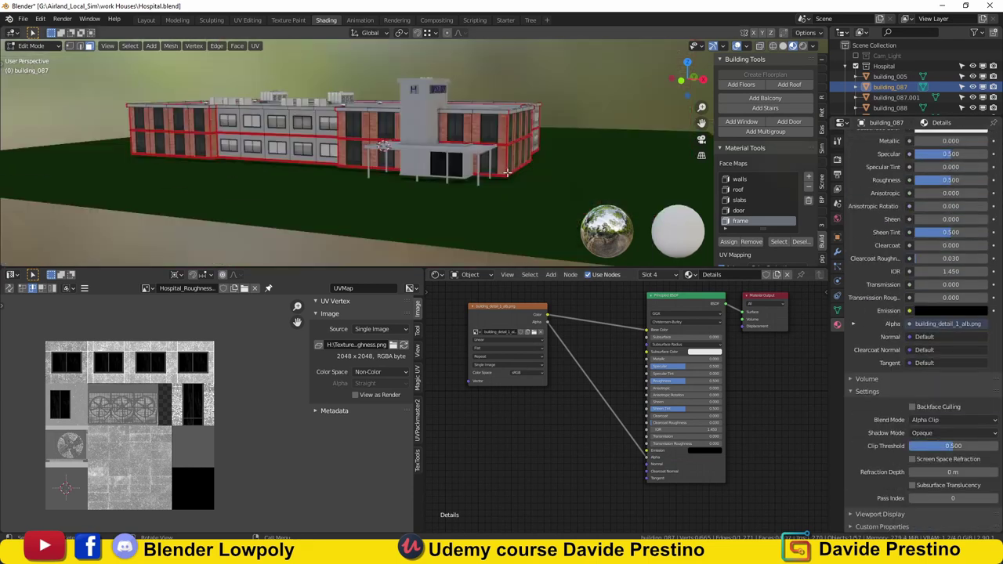
scroll(485, 179, "up", 4)
scroll(993, 163, "up", 8)
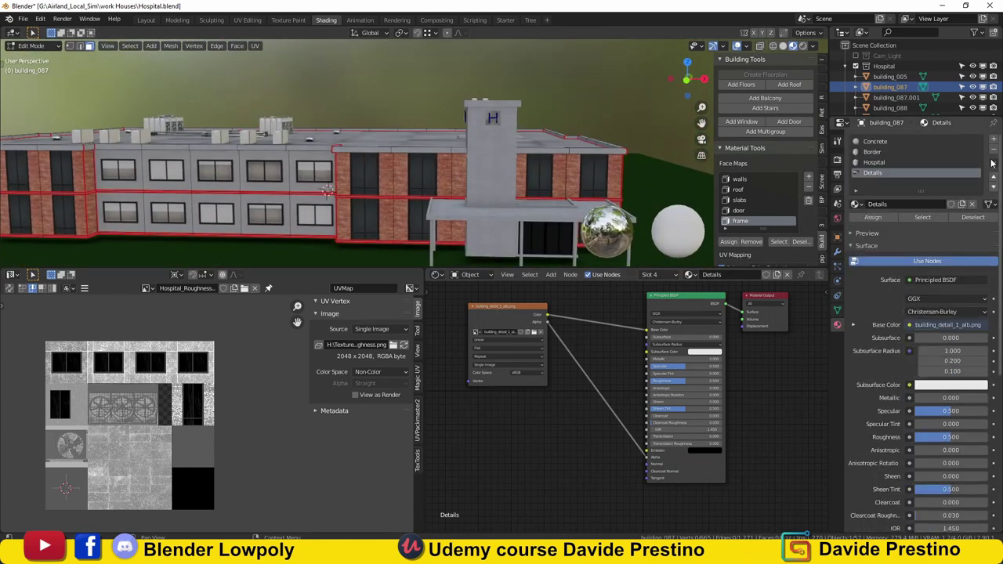
key("ctrl+z")
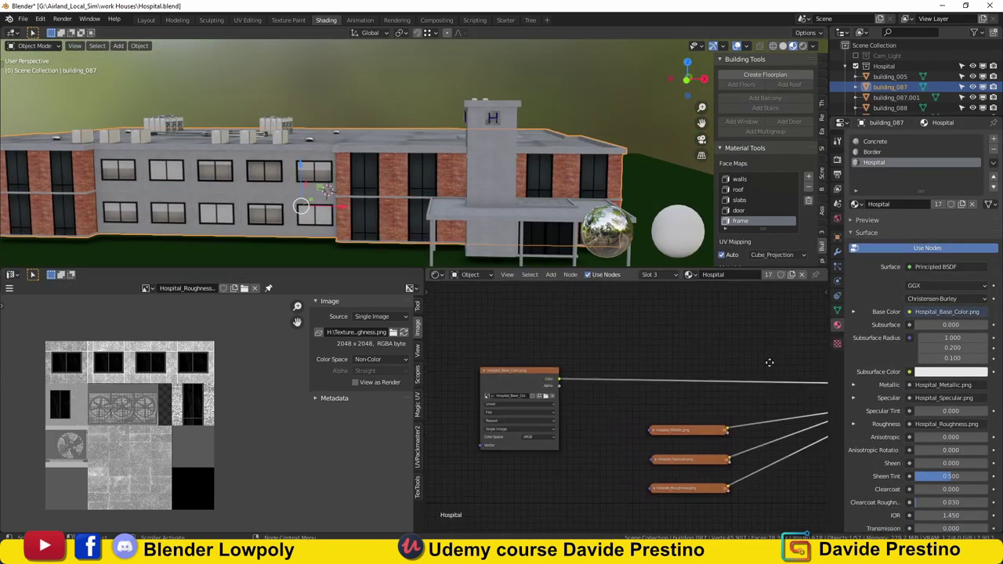
- Add a Mix node and a UV Map node to the Hospital material
middle_click_drag(601, 358, 575, 348)
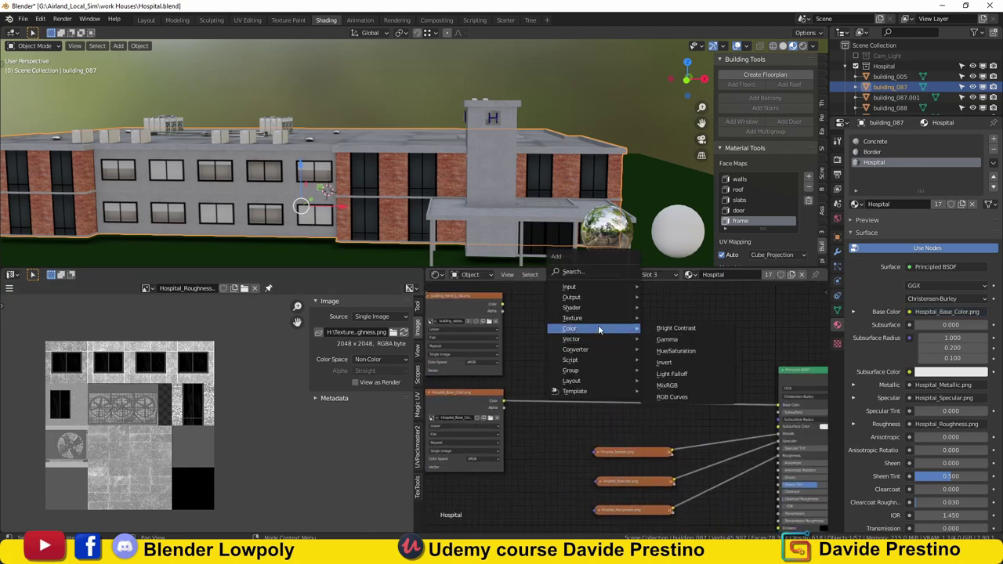
key("shift+a")
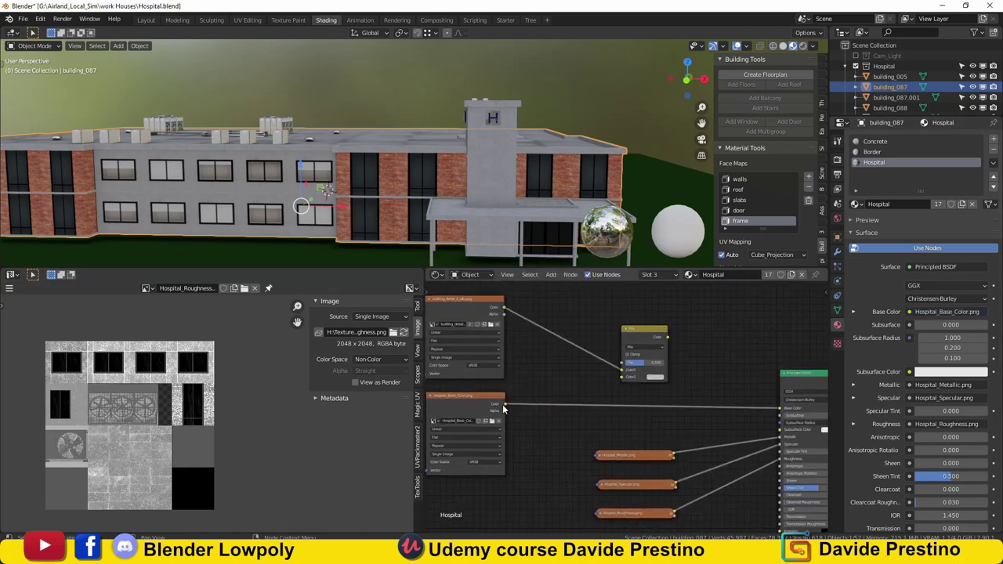
key("ctrl+z")
key("shift+a")
type("uv")
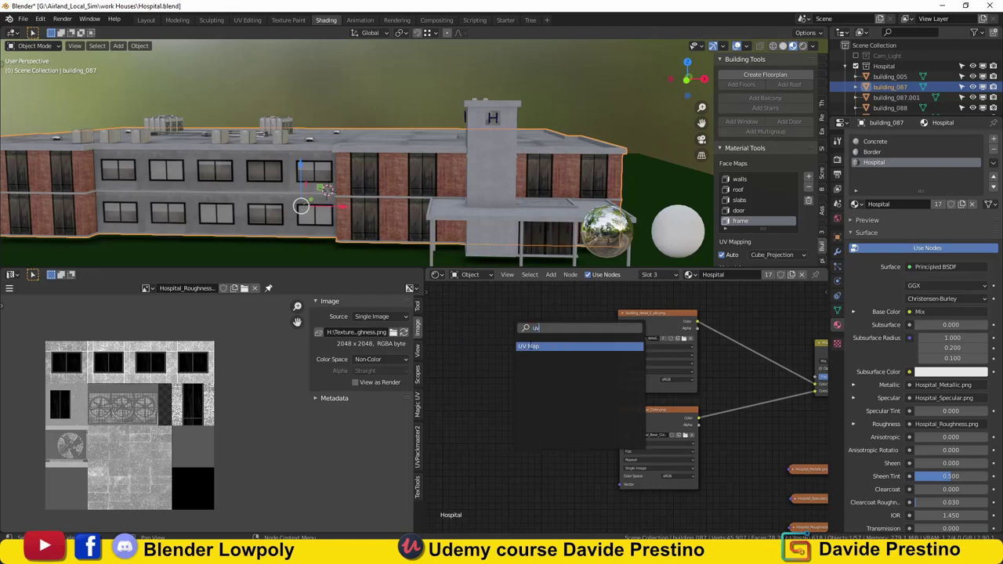
key("Return")
left_click(485, 349)
- Cube-project the wall faces into a separate UVMap.Detail map and scale the UVs over the detail texture
key("Tab")
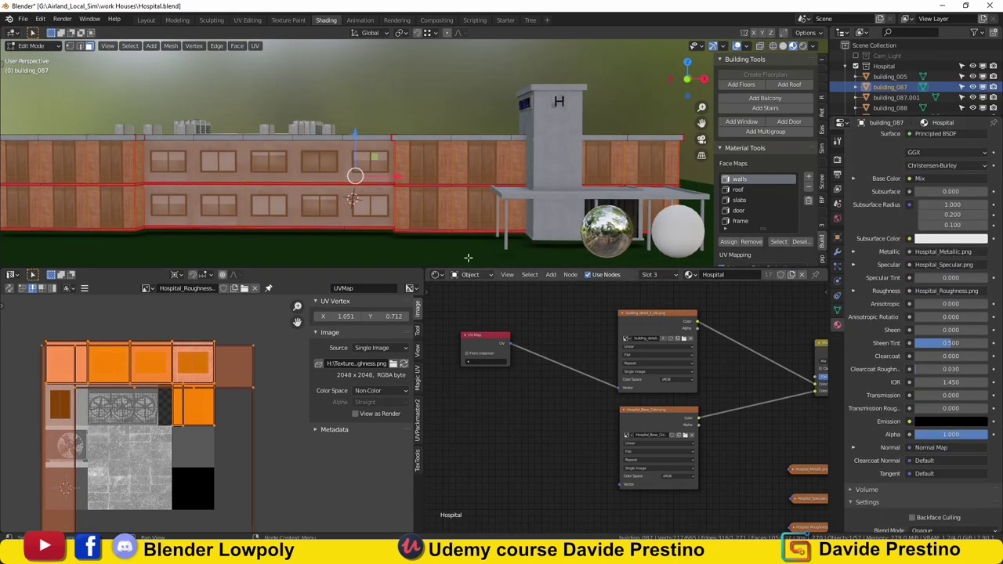
left_click(836, 310)
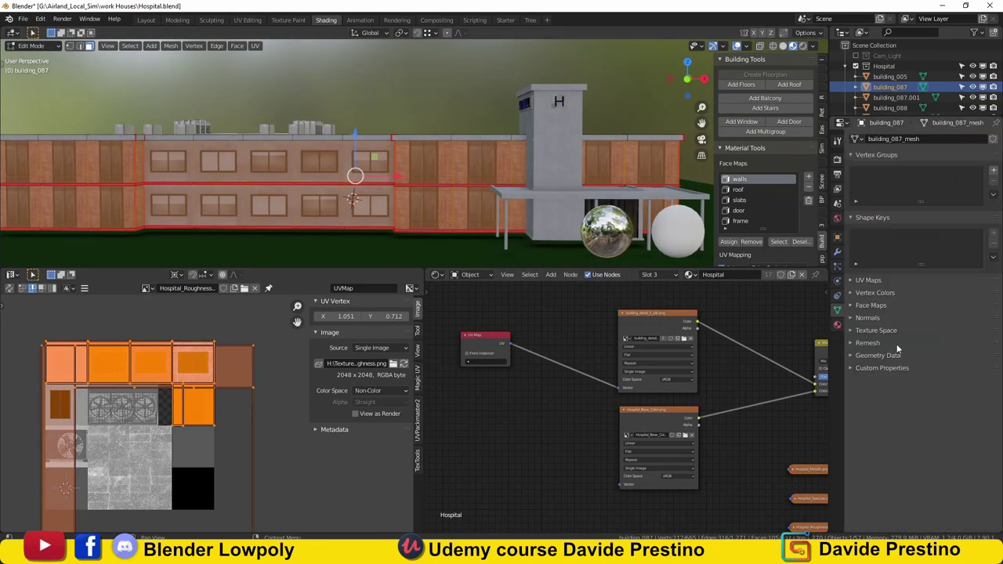
key("u")
left_click(353, 196)
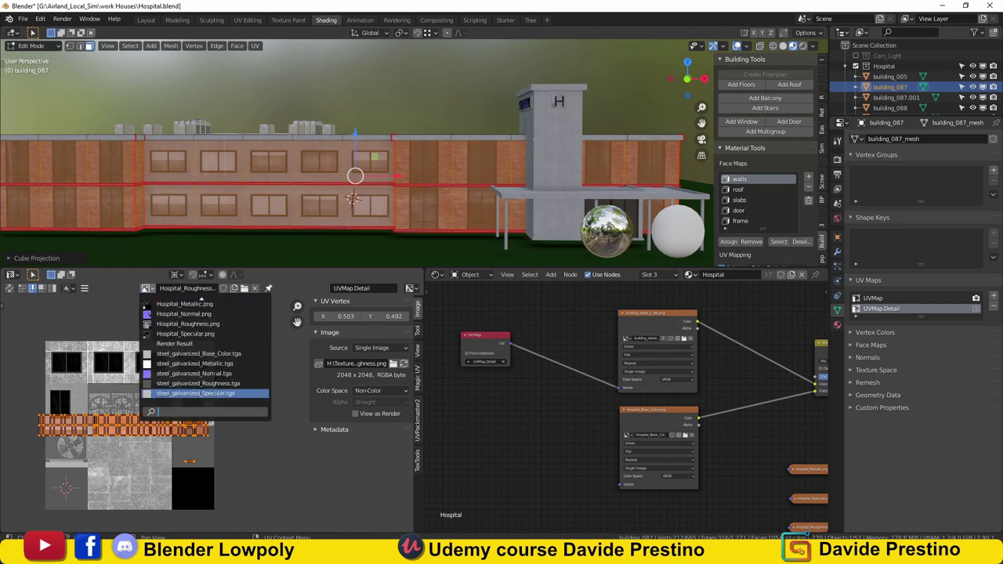
left_click(201, 313)
key("s")
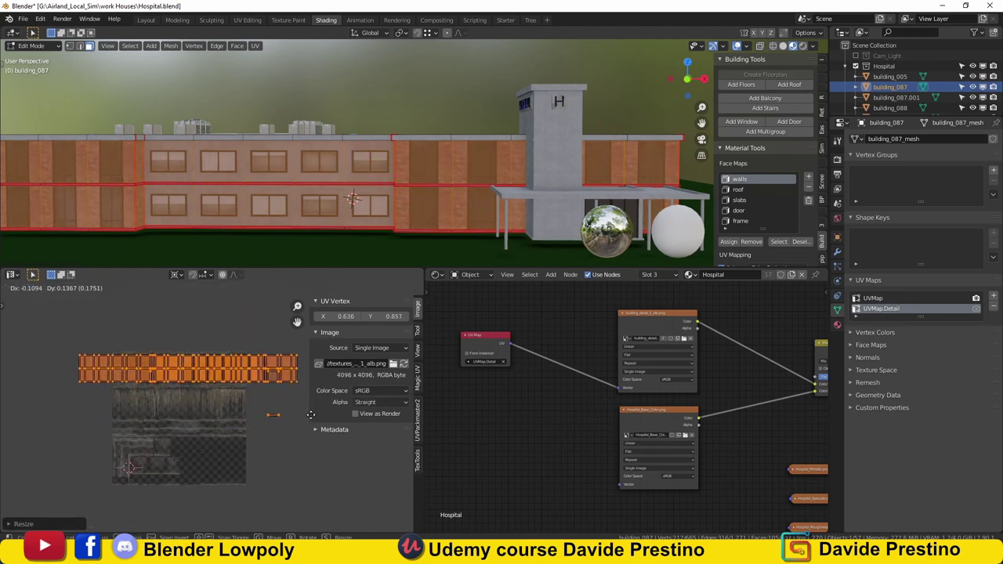
left_click(311, 415)
scroll(313, 431, "up", 5)
key("s")
left_click(194, 320)
key("Tab")
- Set the detail Mix node's factor to about 0.55, keeping the plain Mix blend mode
middle_click_drag(353, 180, 376, 235)
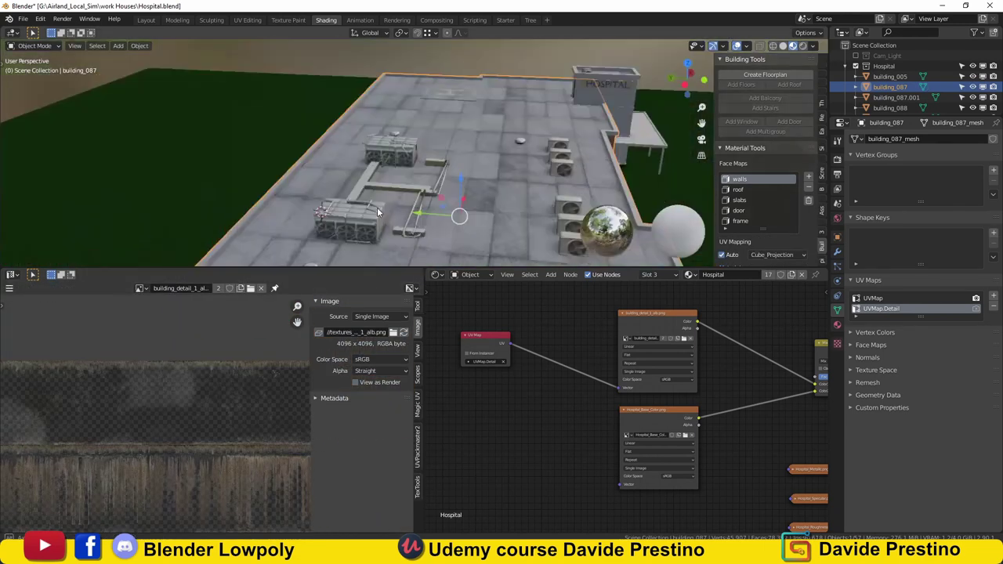
scroll(376, 235, "up", 5)
middle_click_drag(627, 392, 548, 407)
left_click(599, 339)
left_click(596, 134)
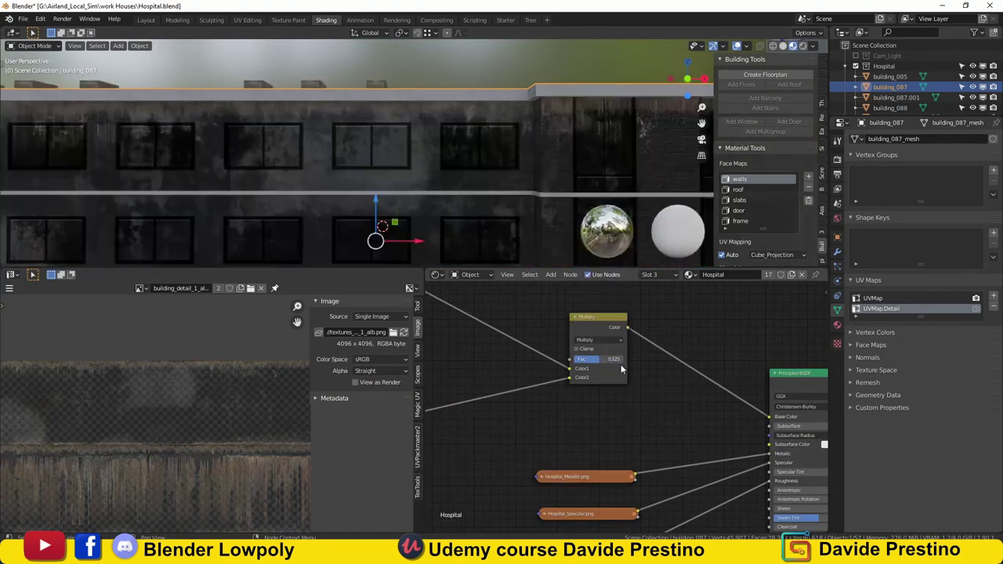
left_click_drag(596, 358, 580, 359)
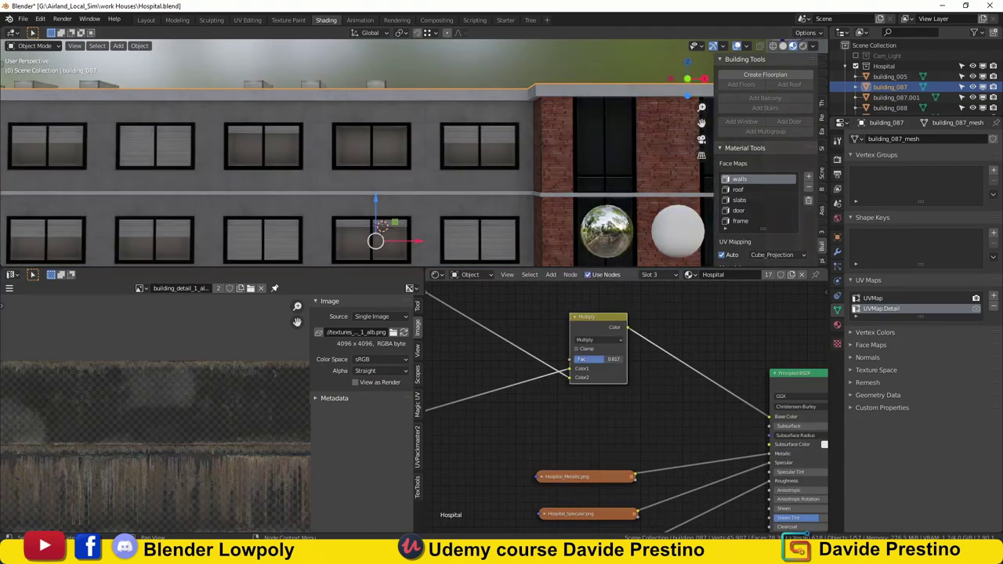
left_click(599, 340)
middle_click_drag(601, 343, 749, 391)
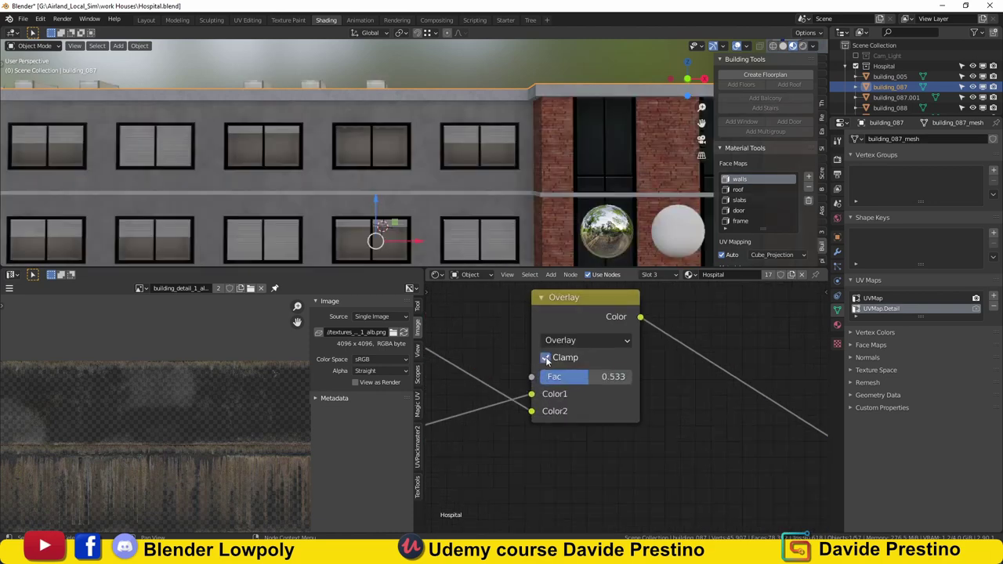
left_click_drag(580, 377, 588, 377)
left_click(588, 339)
left_click(588, 39)
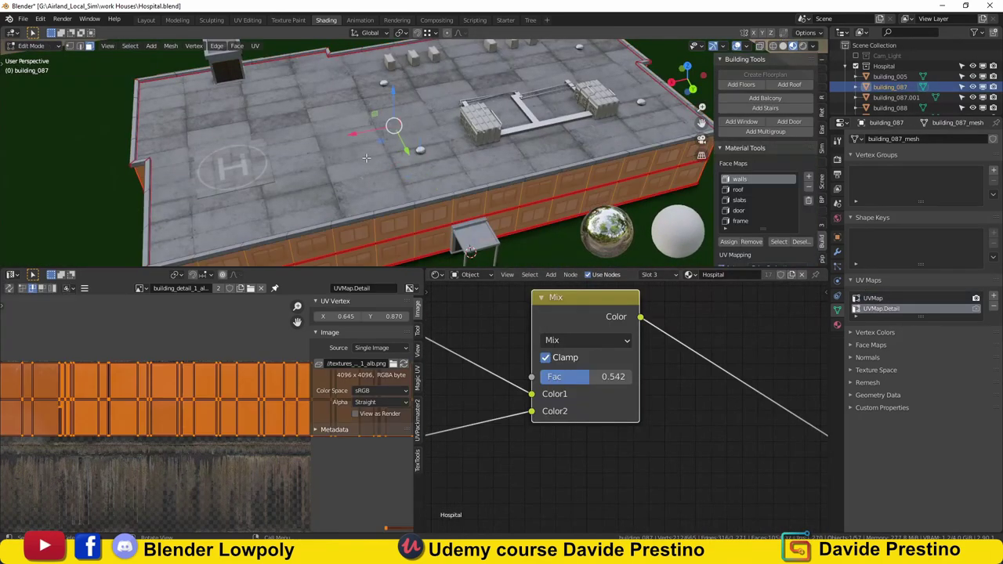
key("s")
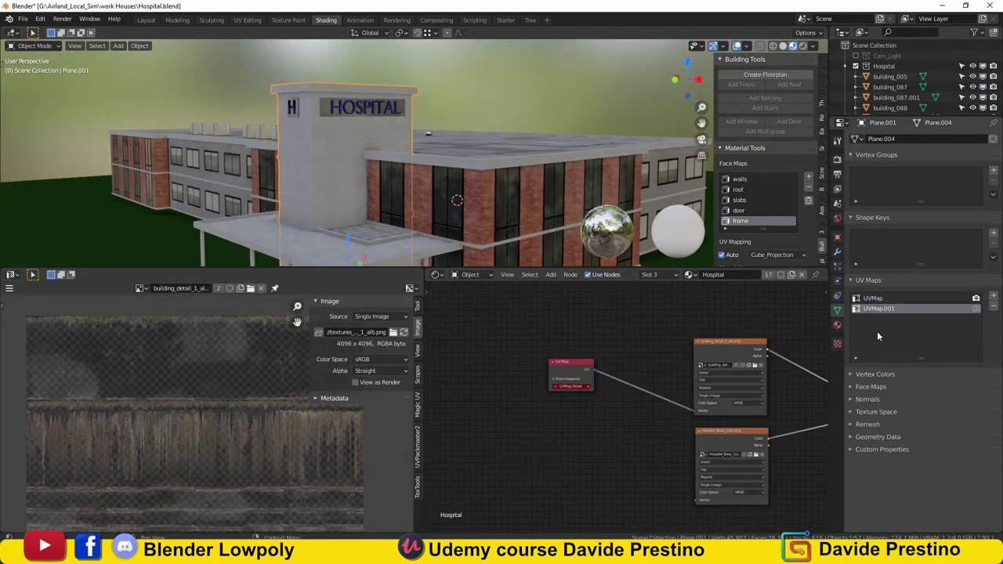
- Project and scale the tower's UV island
key("Tab")
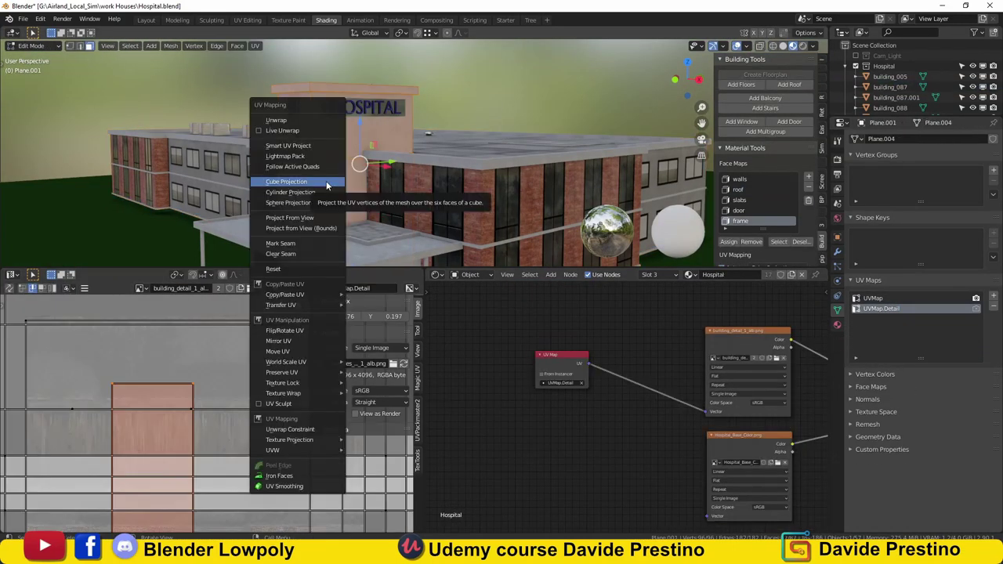
key("s")
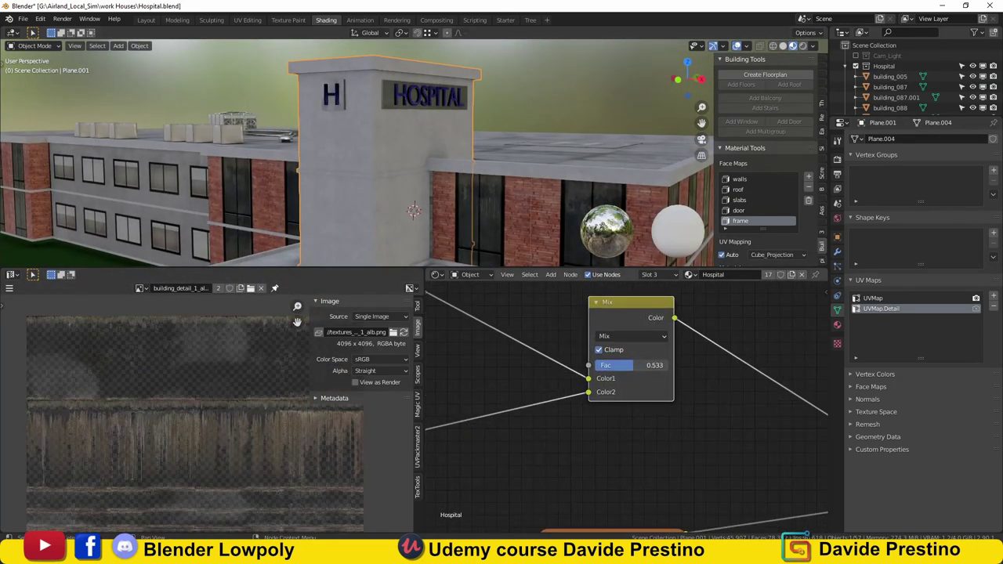
scroll(744, 360, "down", 4)
- Connect the multiply result into the main building's Concrete shading and switch to the Border material
left_click(368, 188)
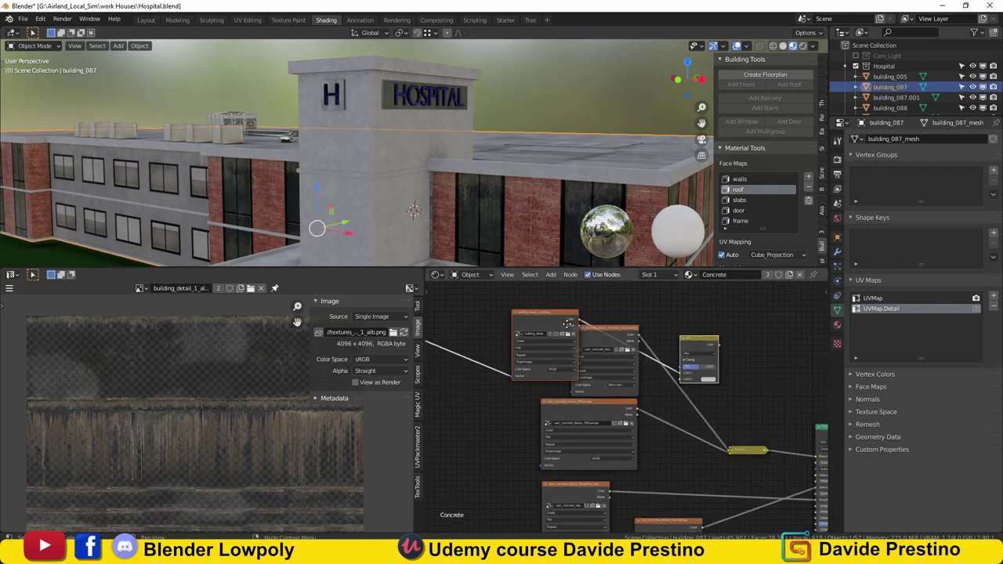
left_click_drag(552, 498, 568, 415)
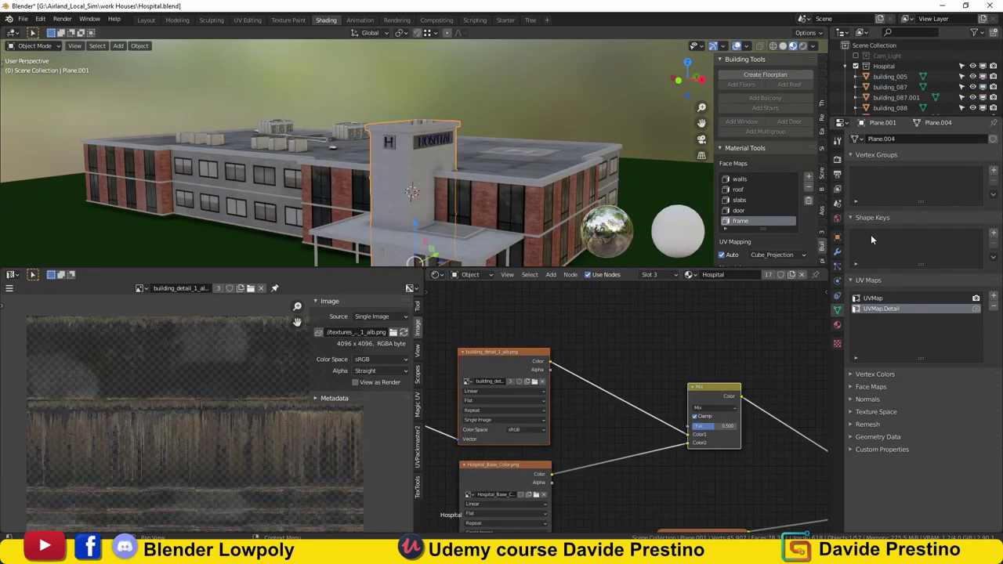
left_click(837, 324)
left_click(872, 151)
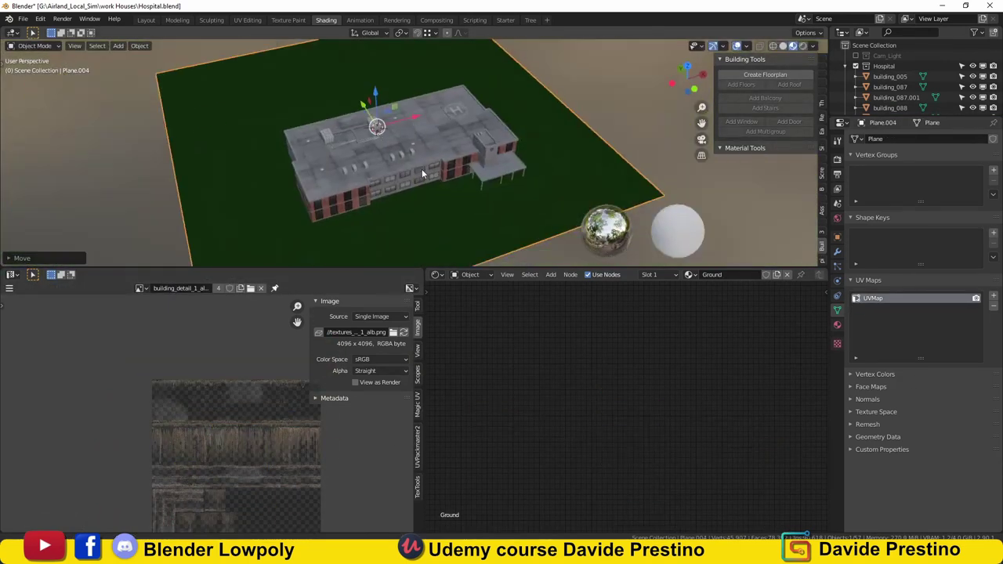
- Scale up the ground plane and light the scene with the city.exr HDRI
key("s")
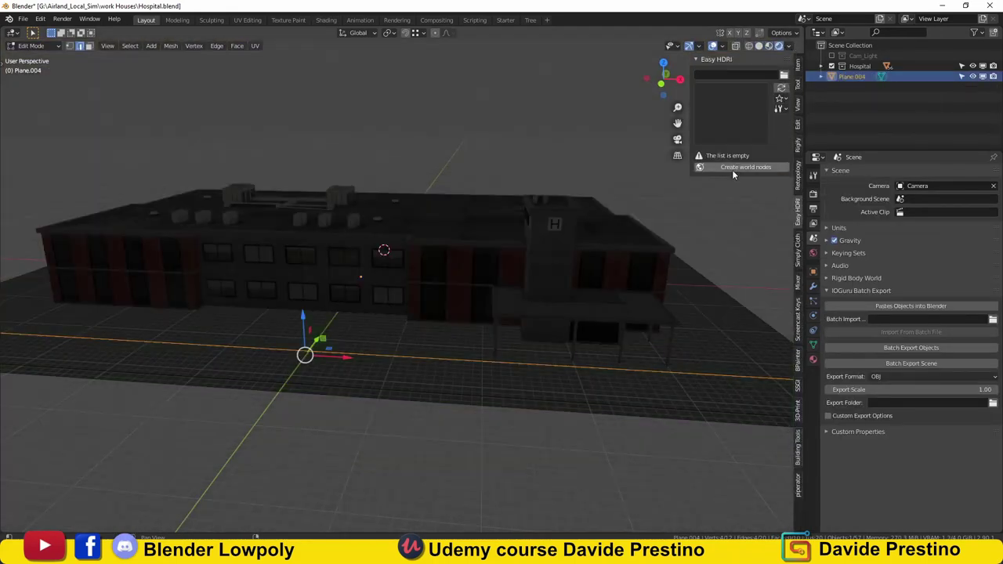
left_click(733, 167)
left_click(733, 129)
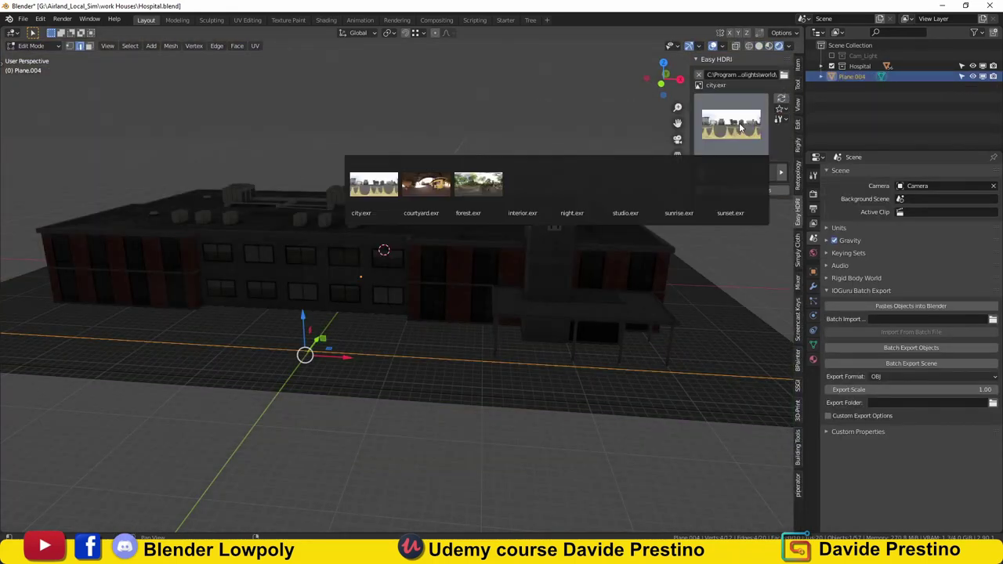
left_click(369, 188)
- Add a loop cut on the ground plane and select its border faces in face mode
left_click(98, 446)
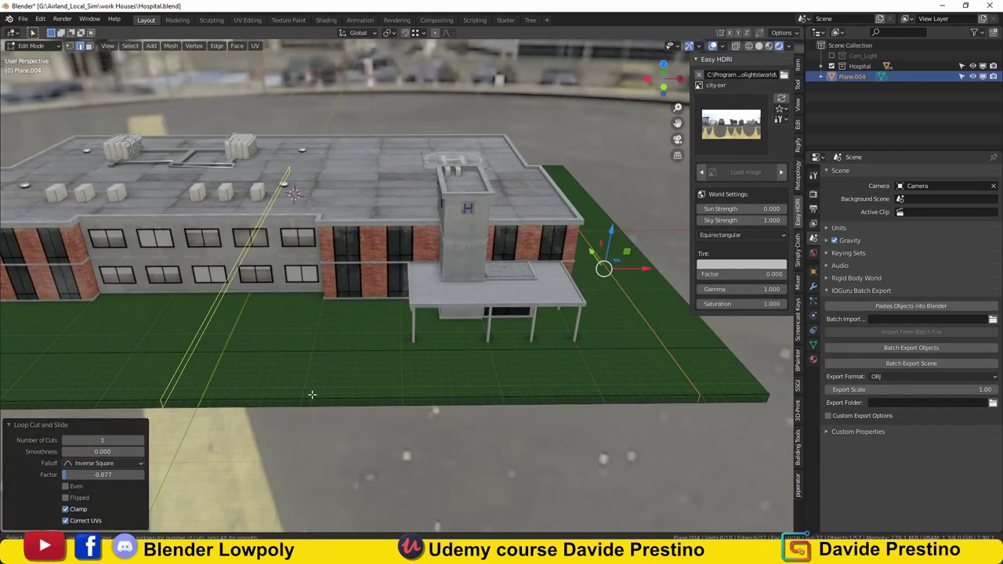
middle_click_drag(99, 447, 283, 376)
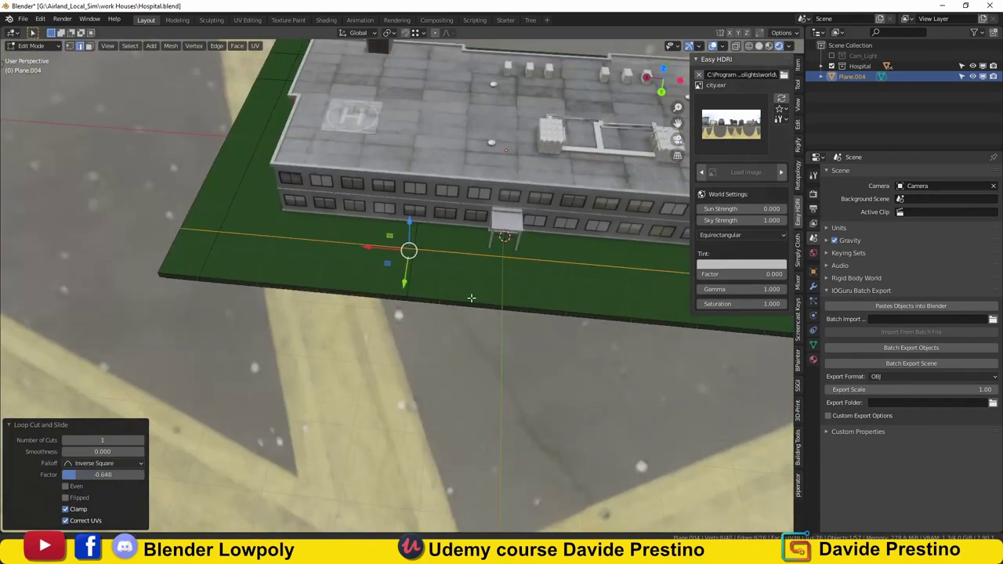
mouse_move(386, 303)
middle_mouse_down()
mouse_move(406, 302)
mouse_move(518, 384)
mouse_move(437, 197)
middle_mouse_up()
key("3")
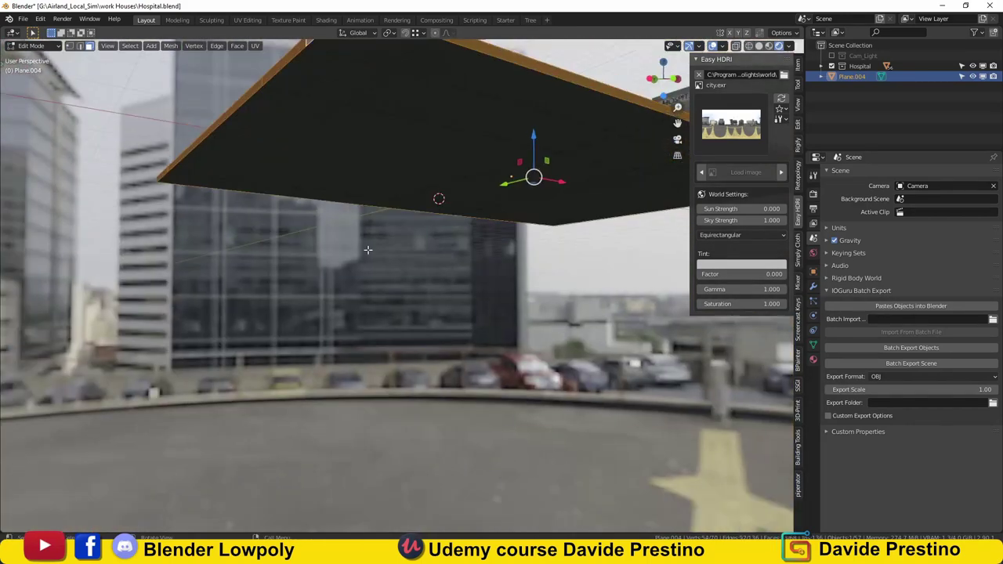
left_click(812, 359)
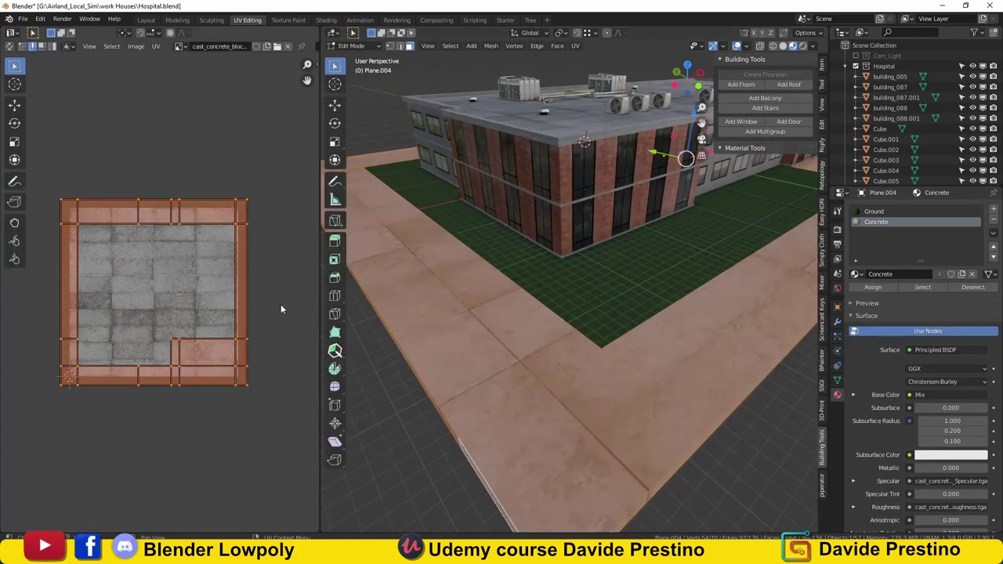
- Scale the border's UV island and cube-project the walkway faces for evenly sized concrete tiles
key("s")
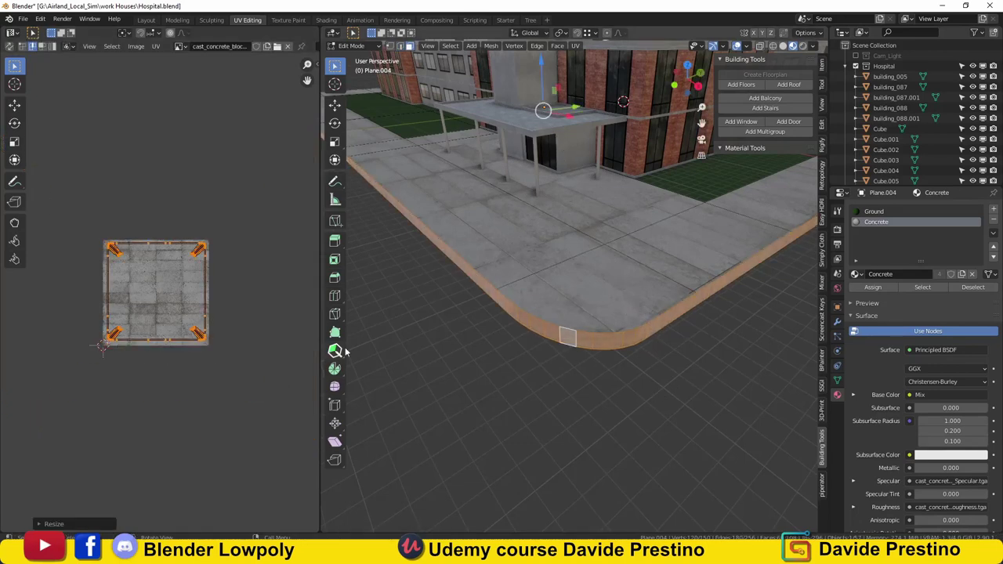
key("u")
left_click(509, 226)
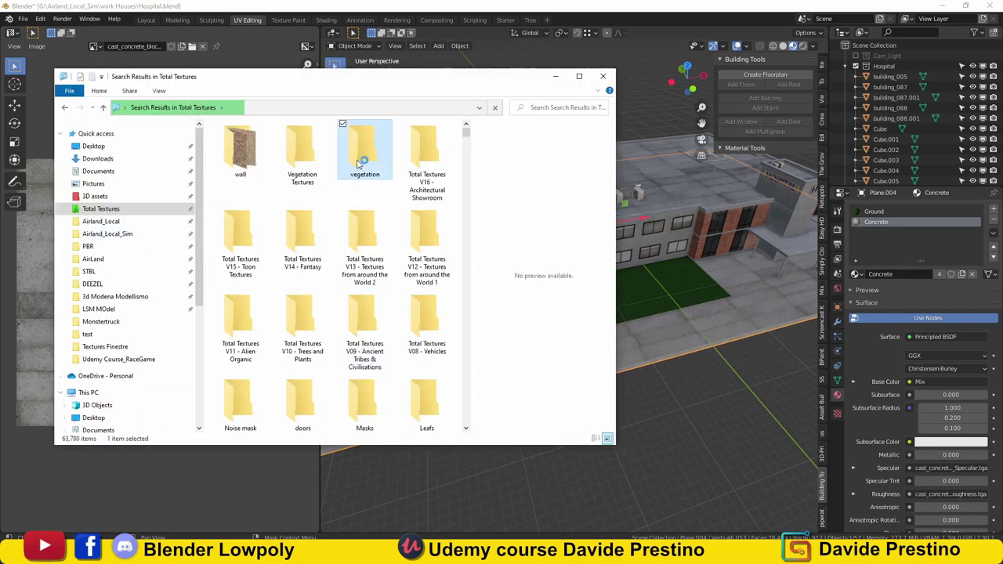
- Search the Total Textures vegetation folder for grass and pick the tileable patchy grass texture
double_click(358, 138)
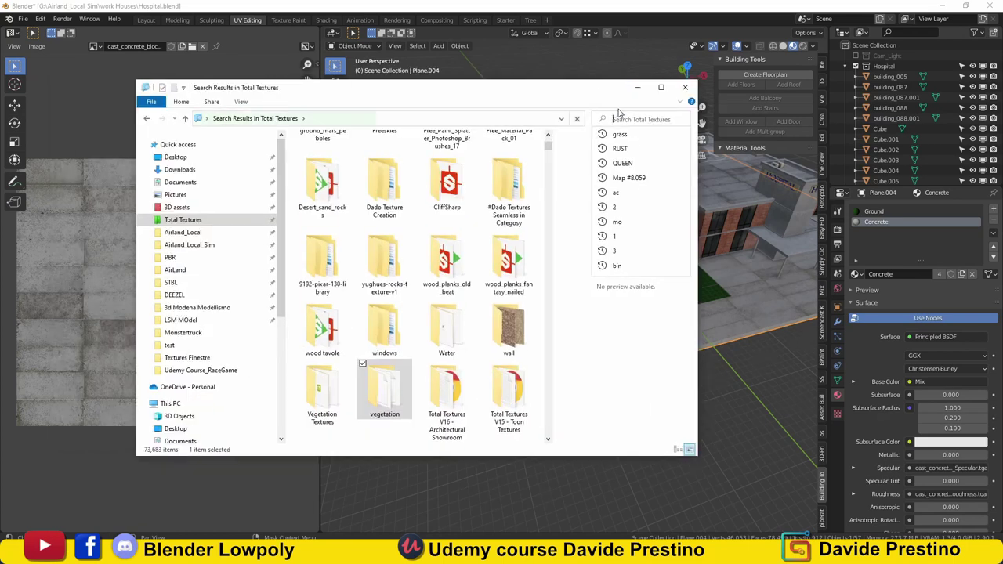
left_click(619, 129)
left_click(514, 335)
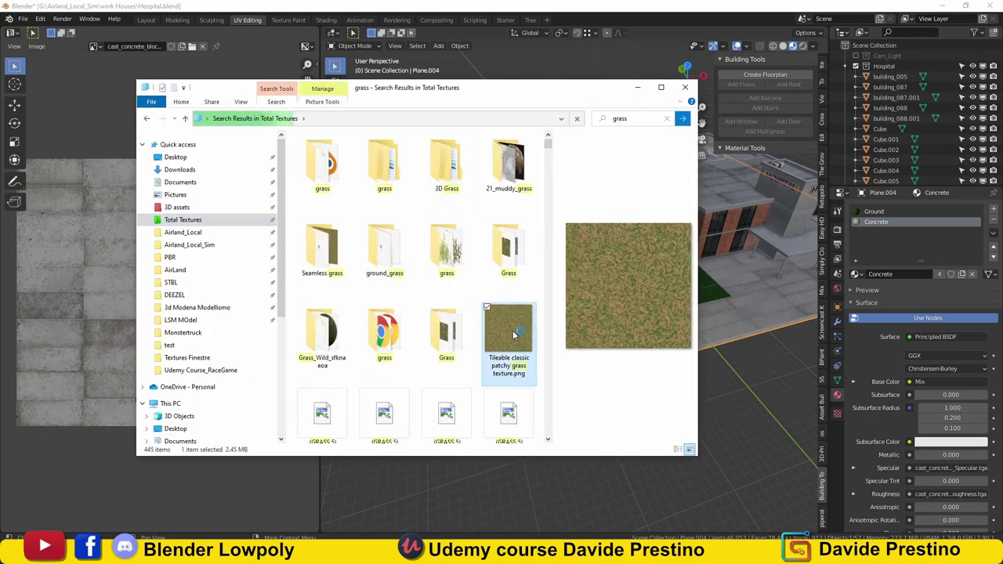
right_click(514, 335)
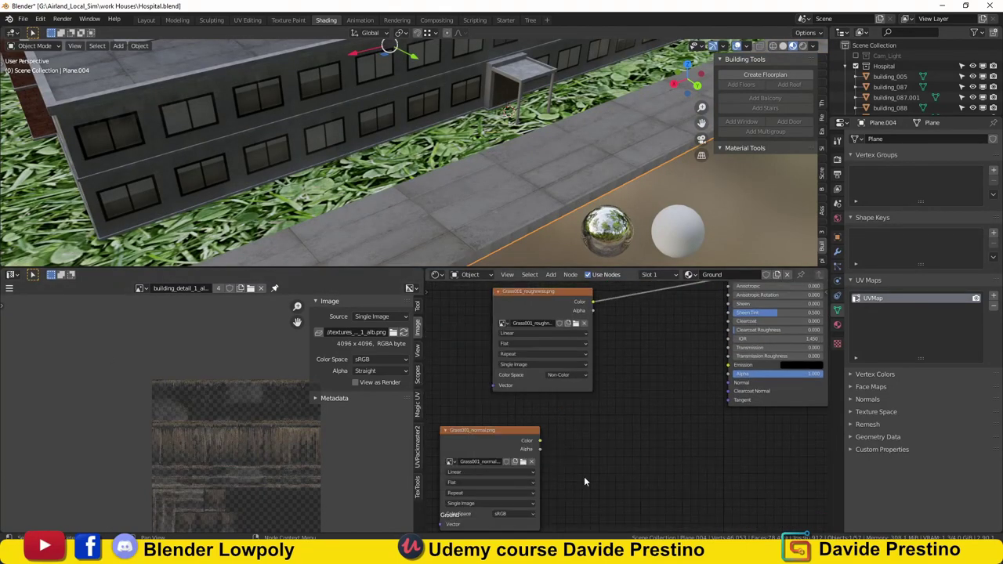
- Add a Normal Map node for the grass and set the mix node to Multiply
left_click(625, 431)
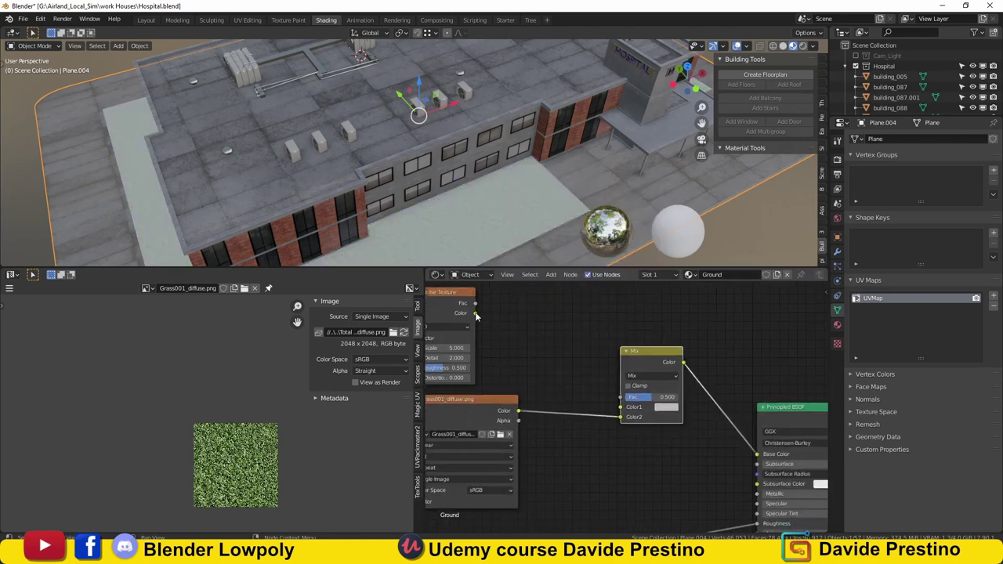
left_click(649, 376)
left_click(641, 340)
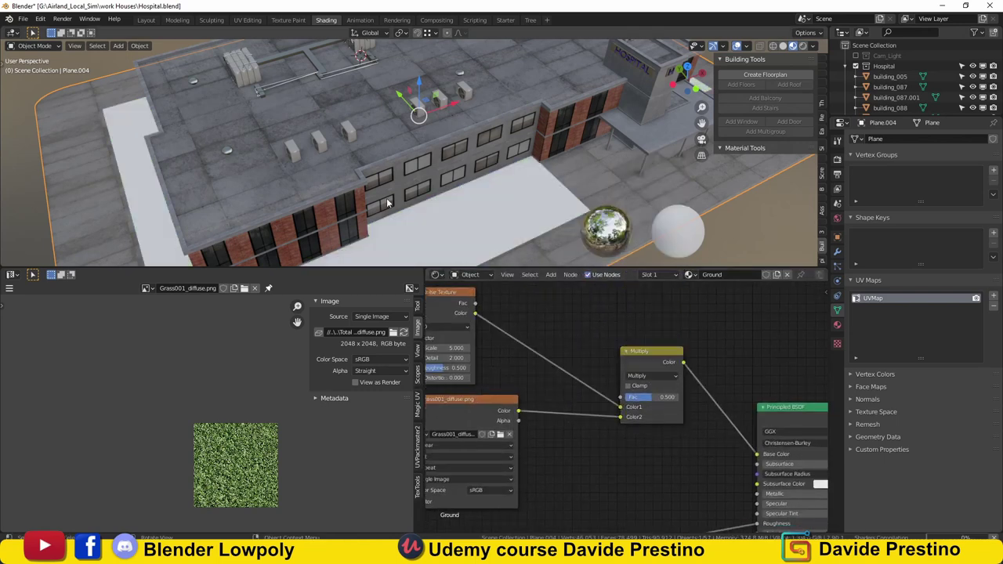
left_click_drag(549, 269, 549, 356)
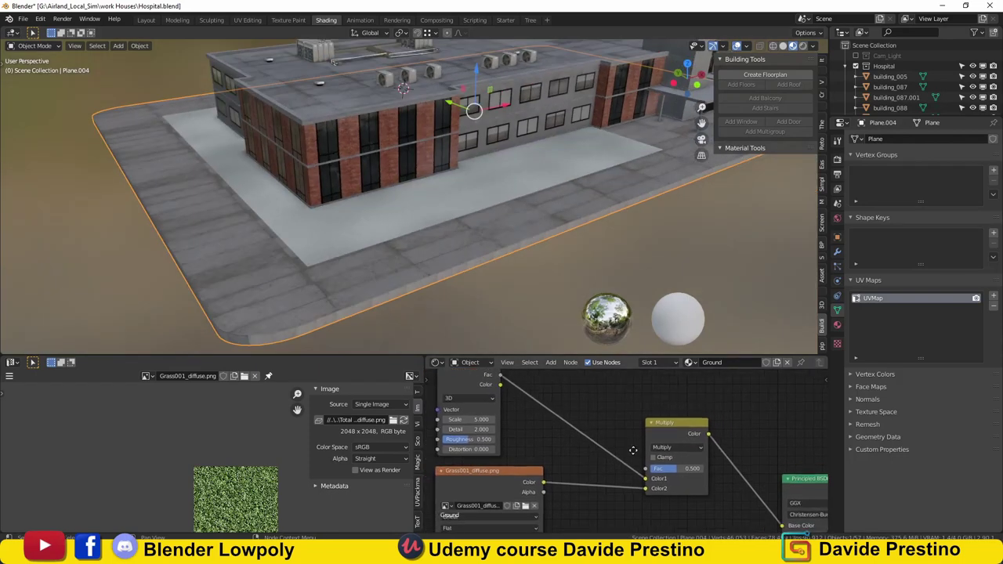
middle_click_drag(579, 438, 548, 441)
middle_click_drag(437, 443, 509, 443)
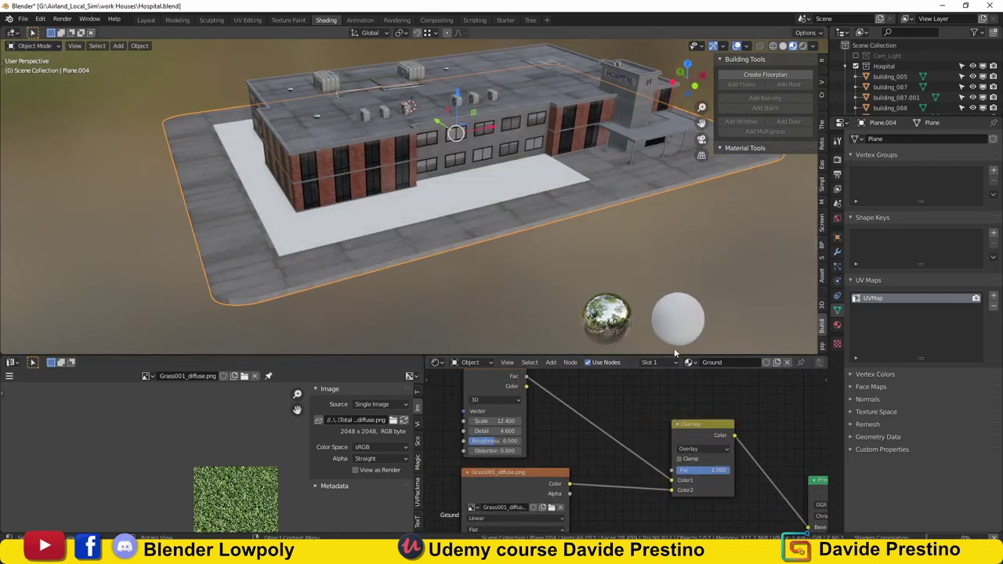
- Darken the mix colour to value 0.253 and switch that blend from Overlay to Multiply
left_click(721, 485)
left_click_drag(741, 457, 725, 457)
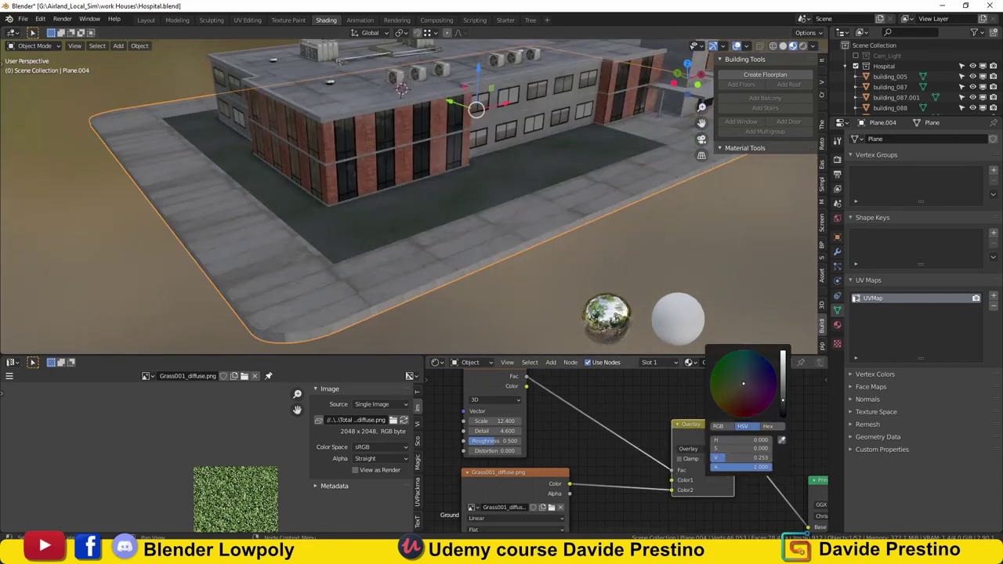
left_click(705, 414)
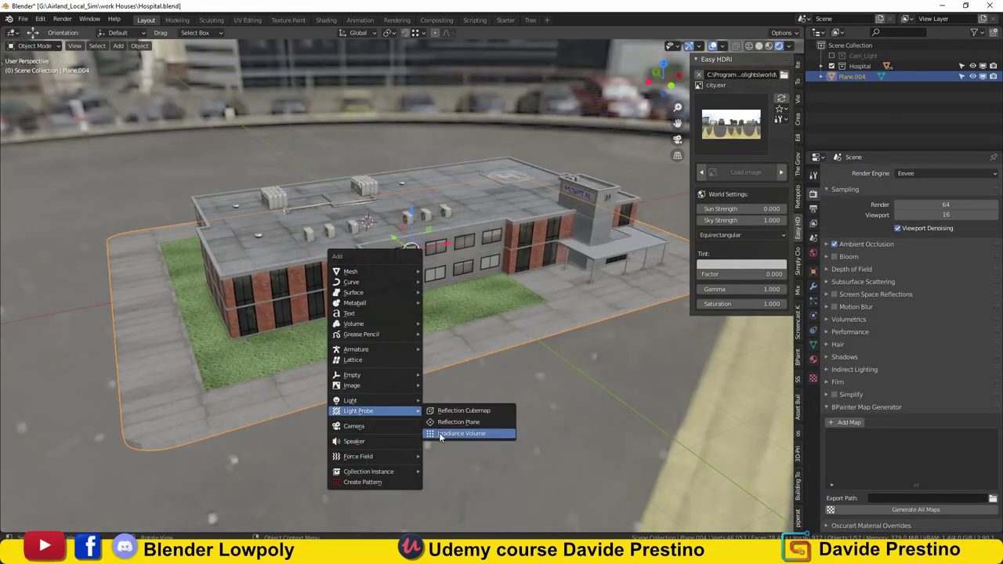
- Add and scale an Irradiance Volume and a Reflection Cubemap over the plot
left_click(441, 435)
key("s")
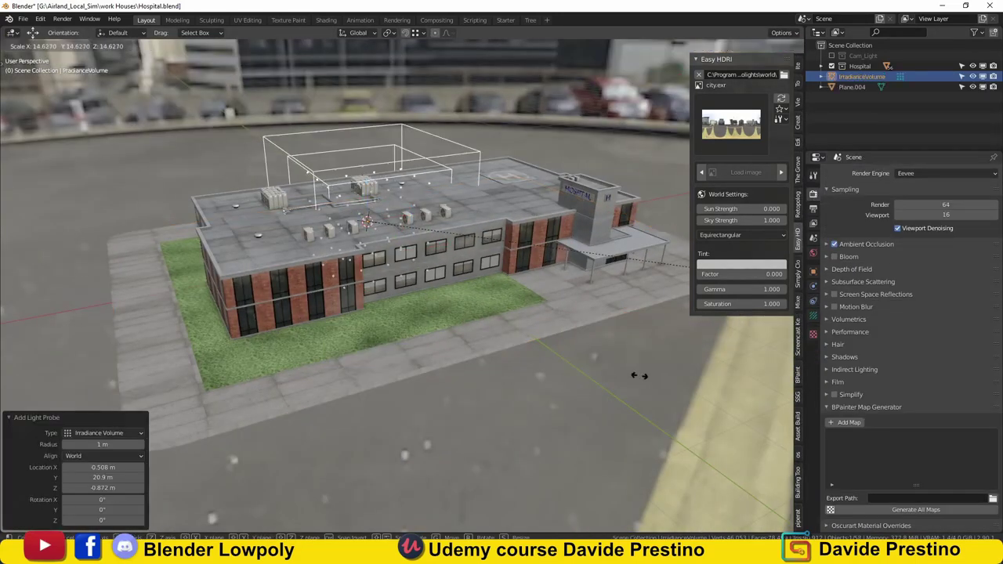
key("s")
left_click(603, 427)
left_click(854, 369)
scroll(450, 290, "up", 3)
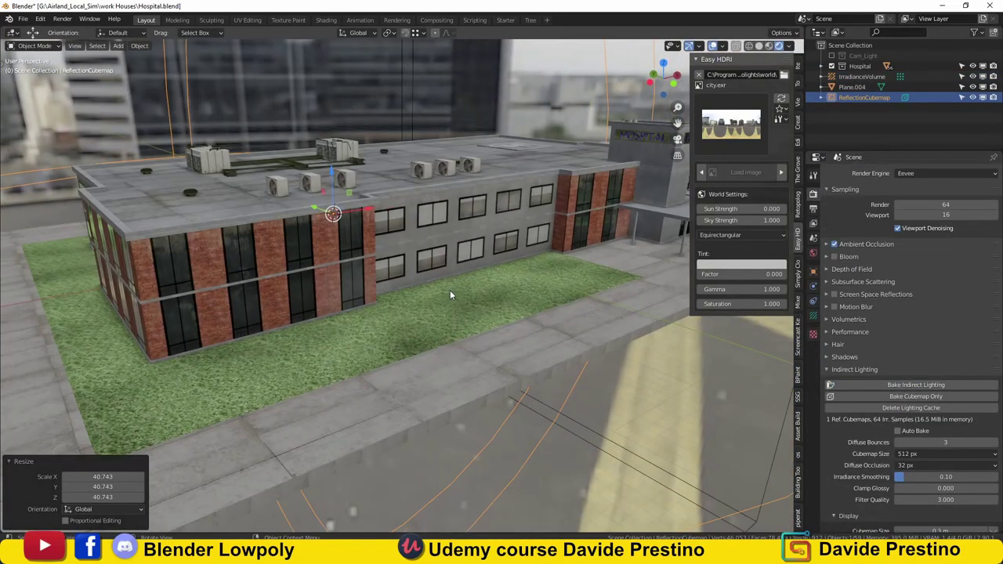
middle_click_drag(450, 290, 585, 303)
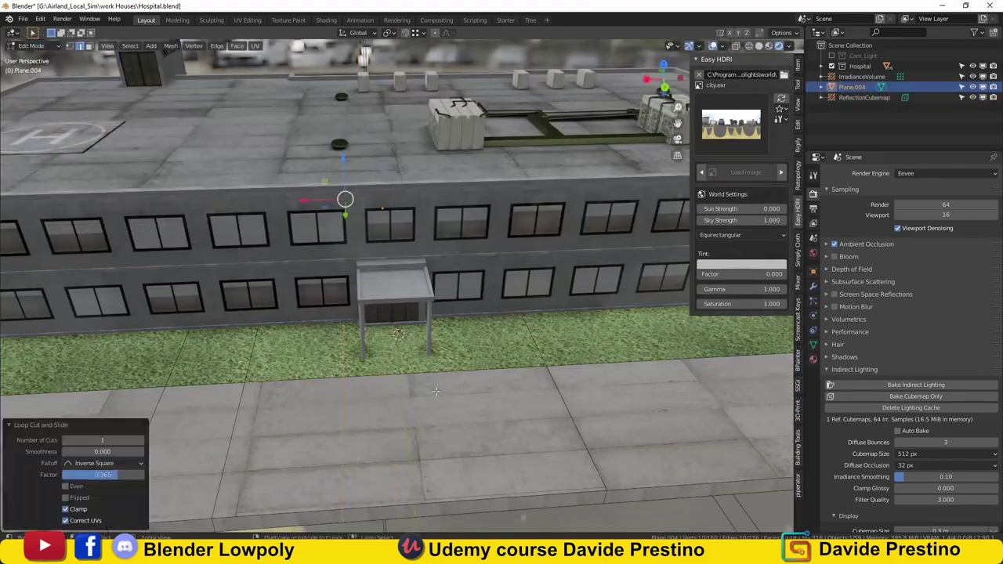
left_click(853, 188)
key("Tab")
scroll(534, 308, "down", 5)
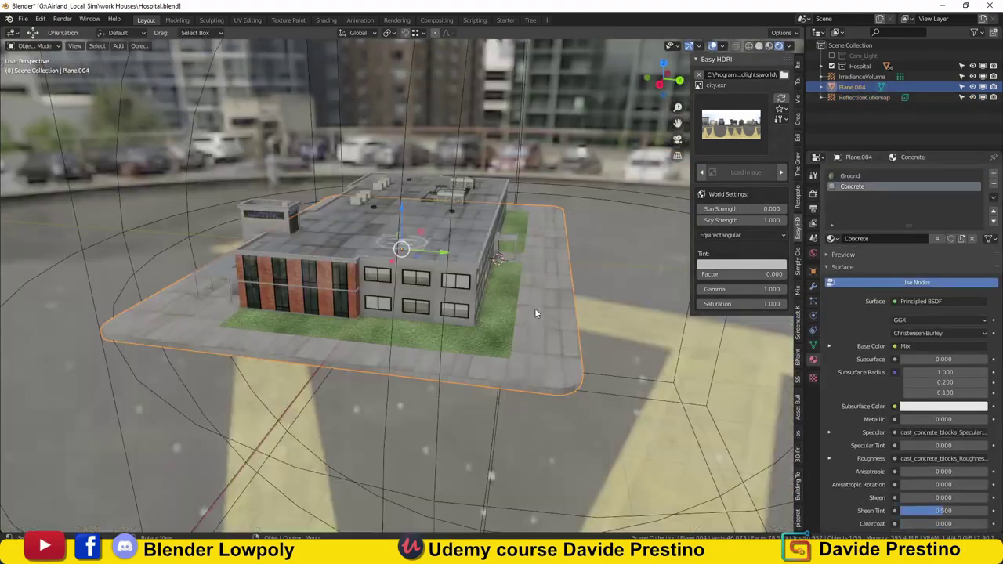
scroll(537, 275, "up", 4)
middle_click_drag(538, 275, 505, 239)
- Add a yellow Sun light with strength 1.5 and contact shadows
key("shift+a")
left_click(502, 236)
scroll(542, 277, "down", 5)
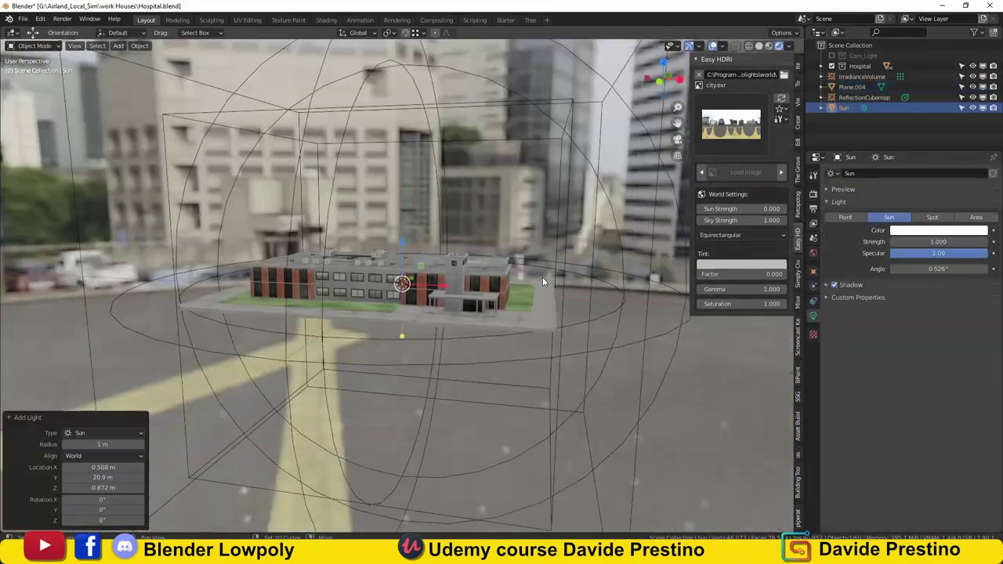
scroll(420, 260, "up", 1)
scroll(420, 260, "up", 4)
type(".5")
key("Return")
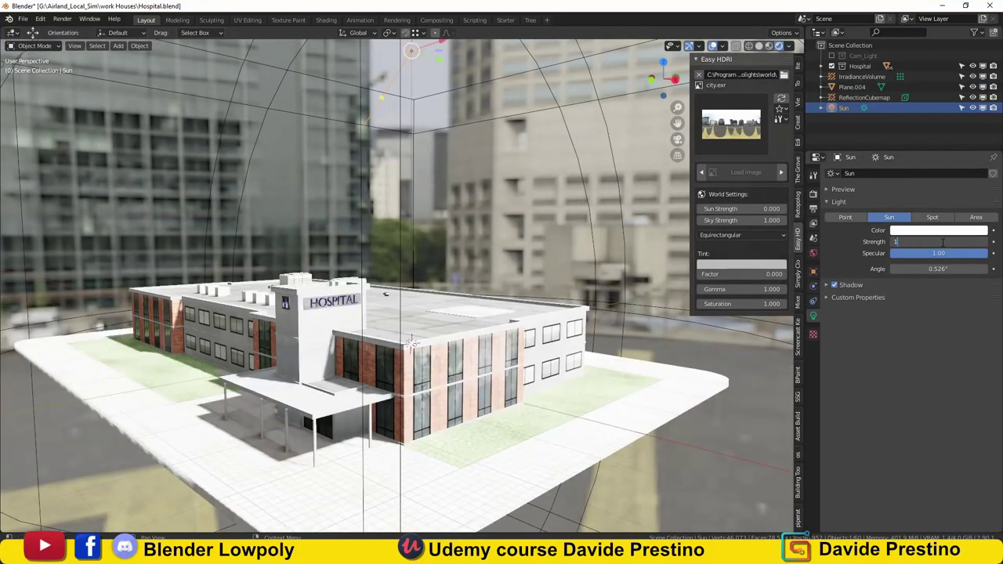
left_click(938, 230)
left_click(952, 110)
left_click(850, 284)
middle_click_drag(471, 235, 496, 232)
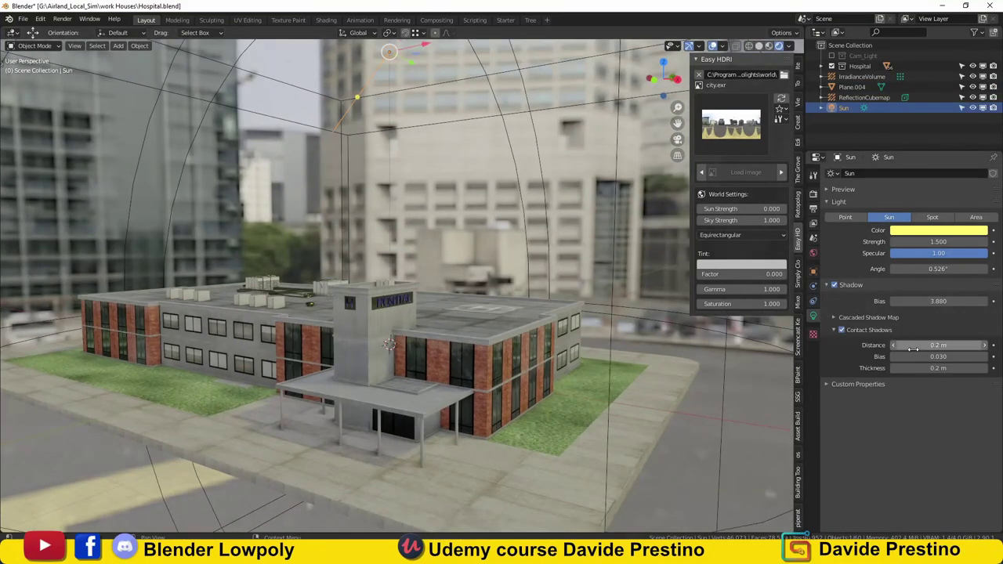
- Enable a transparent film background and adjust Color Management in the render settings
left_click(813, 195)
scroll(909, 353, "down", 10)
left_click(893, 376)
middle_click_drag(470, 298, 505, 304)
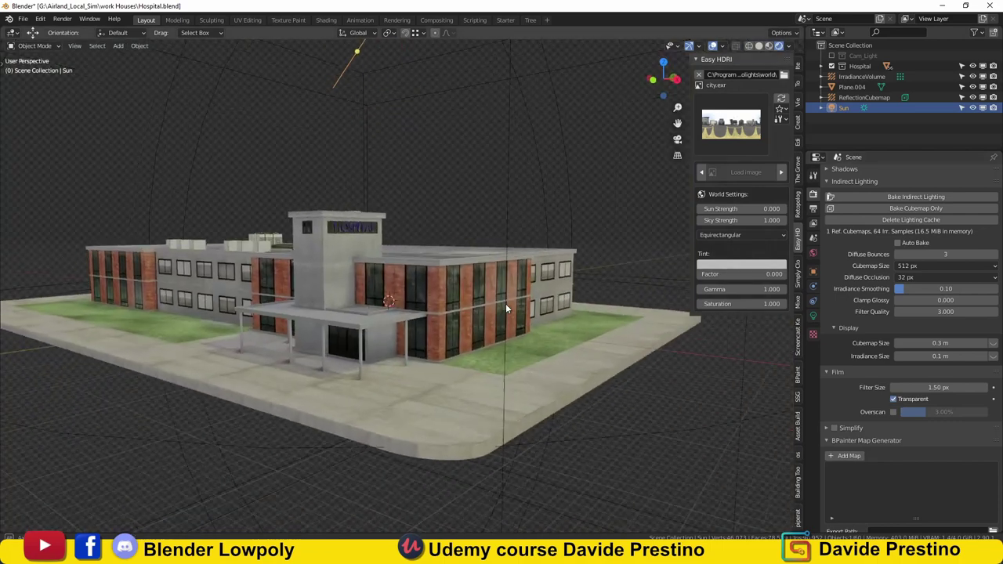
scroll(828, 499, "down", 2)
left_click(831, 527)
scroll(861, 471, "down", 3)
middle_click_drag(627, 392, 573, 369)
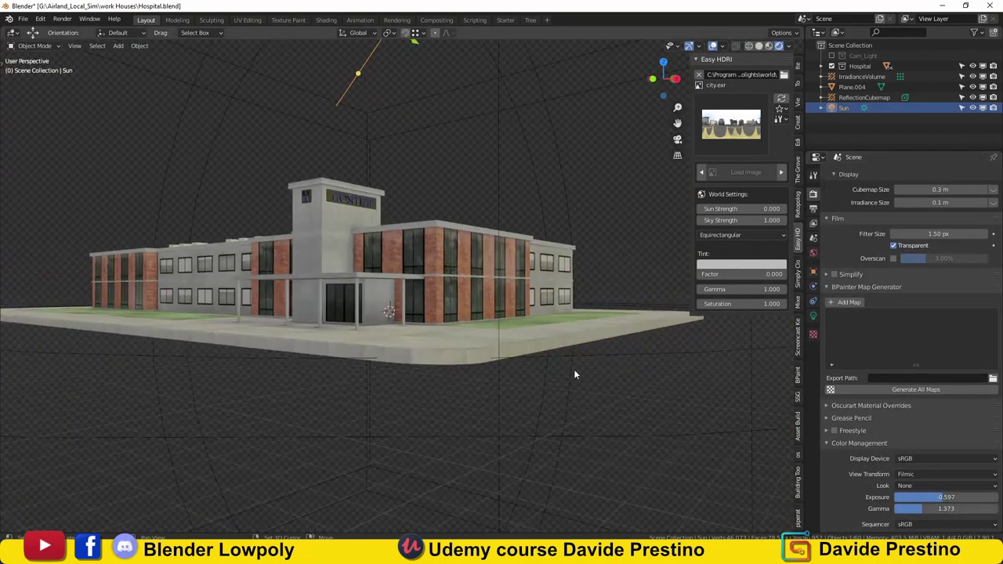
scroll(560, 224, "up", 4)
scroll(560, 225, "down", 5)
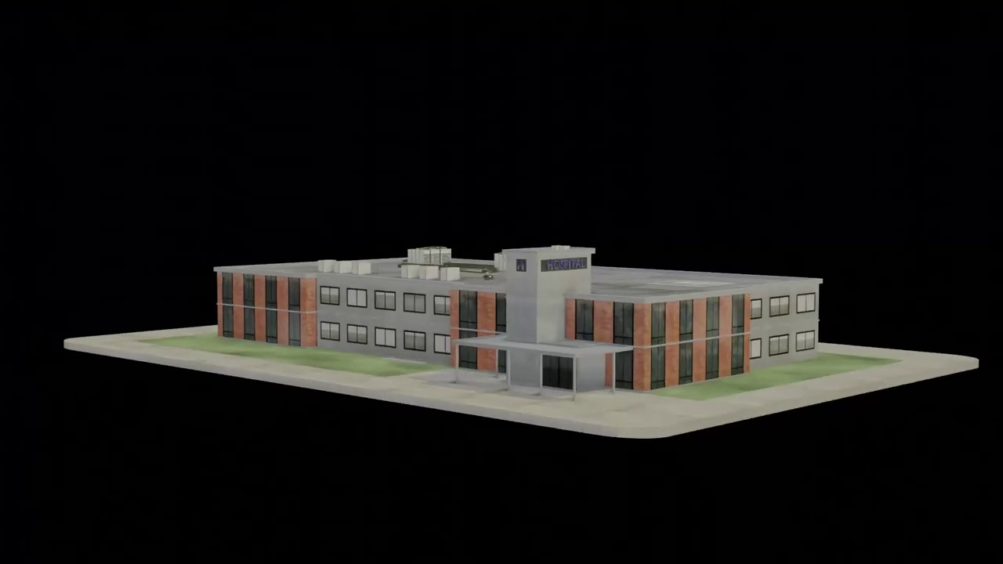